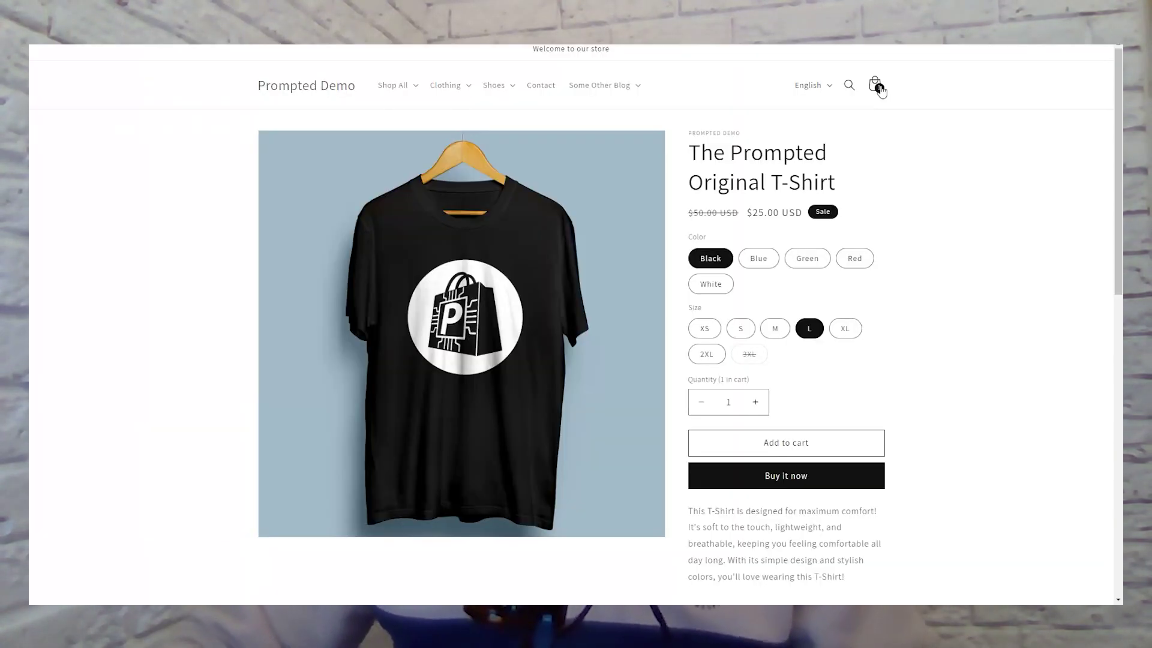
# Open the storefront cart drawer to check its current contents
pyautogui.click(876, 85)
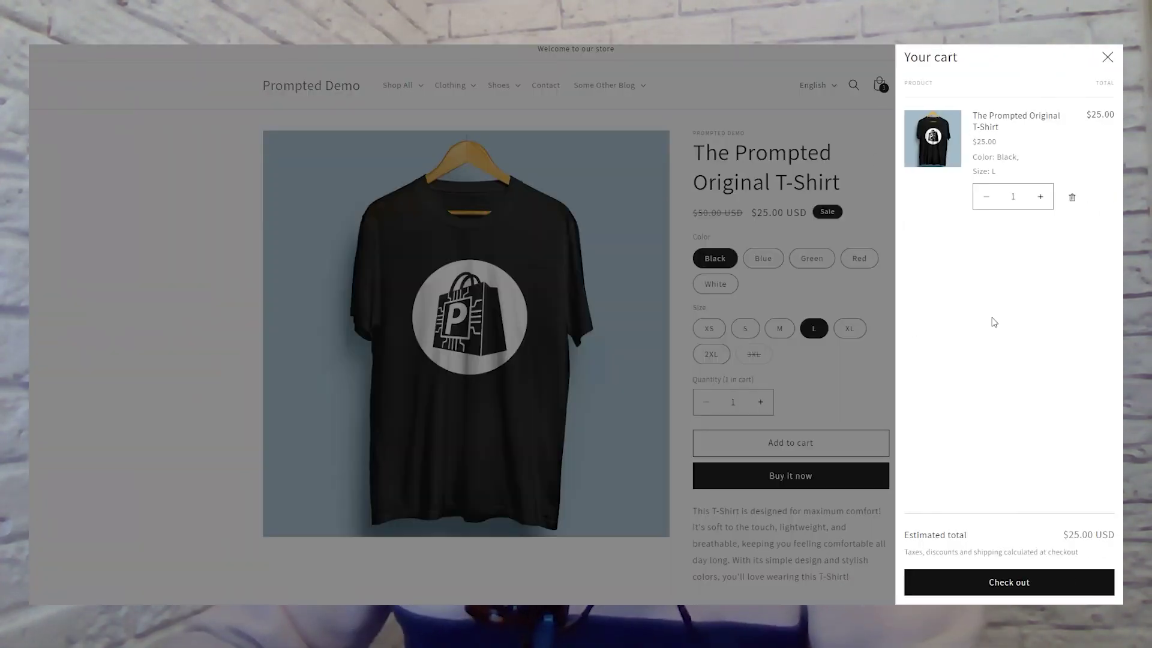
pyautogui.click(873, 90)
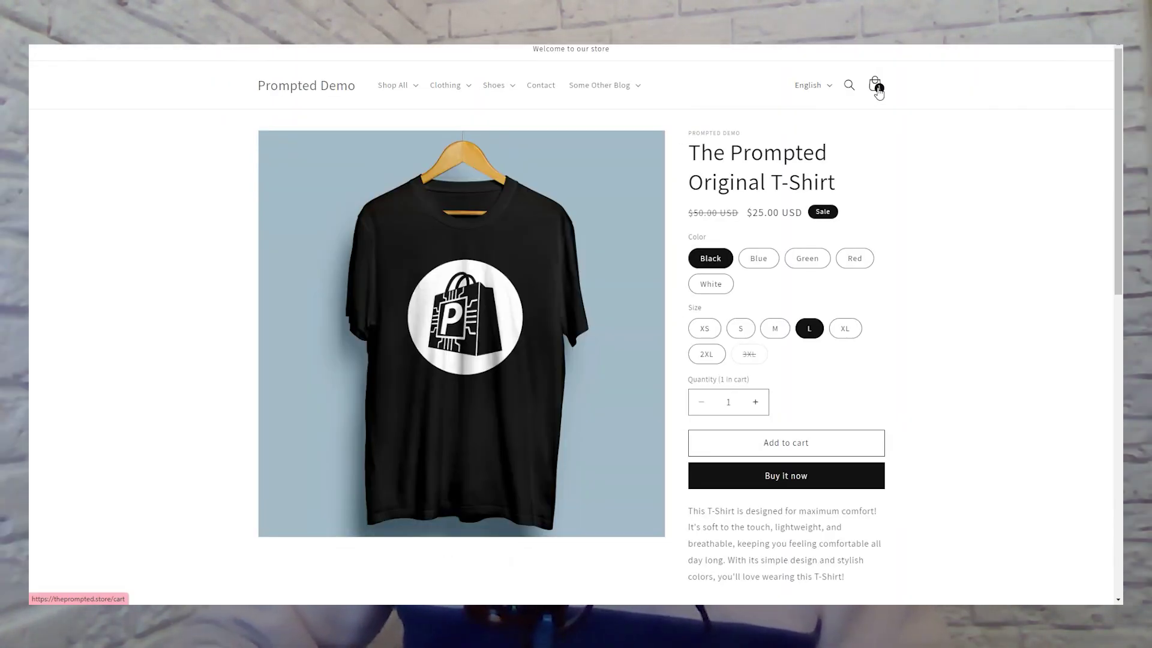
pyautogui.click(875, 90)
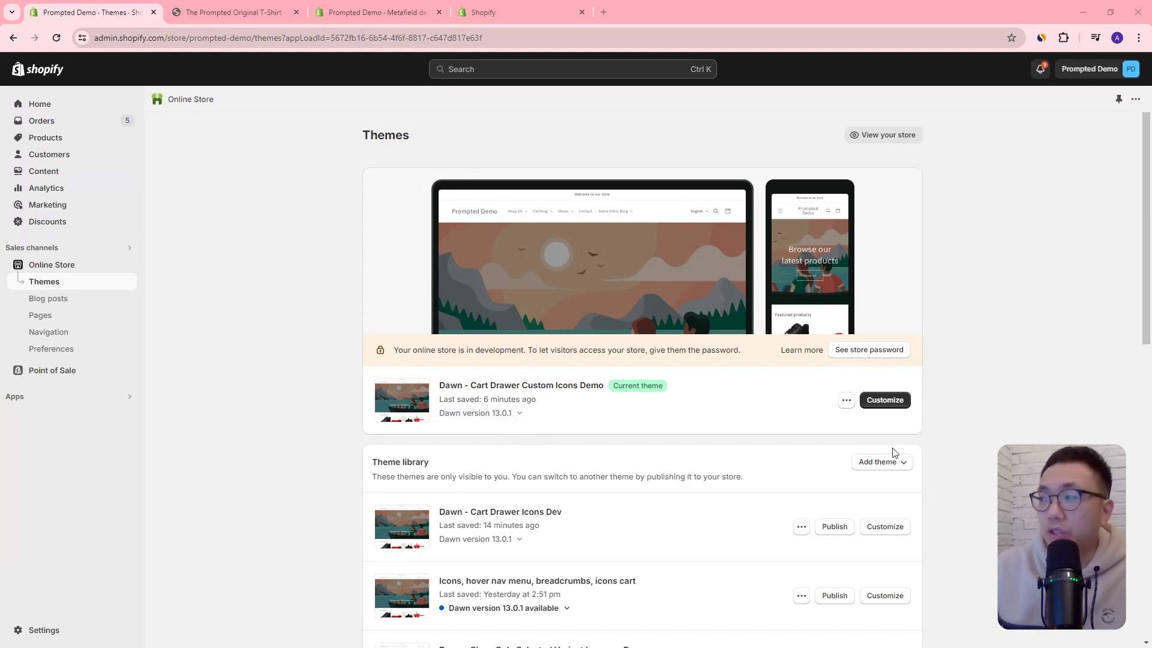
# Open the actions menu for the Dawn - Cart Drawer Custom Icons Demo theme
pyautogui.click(846, 400)
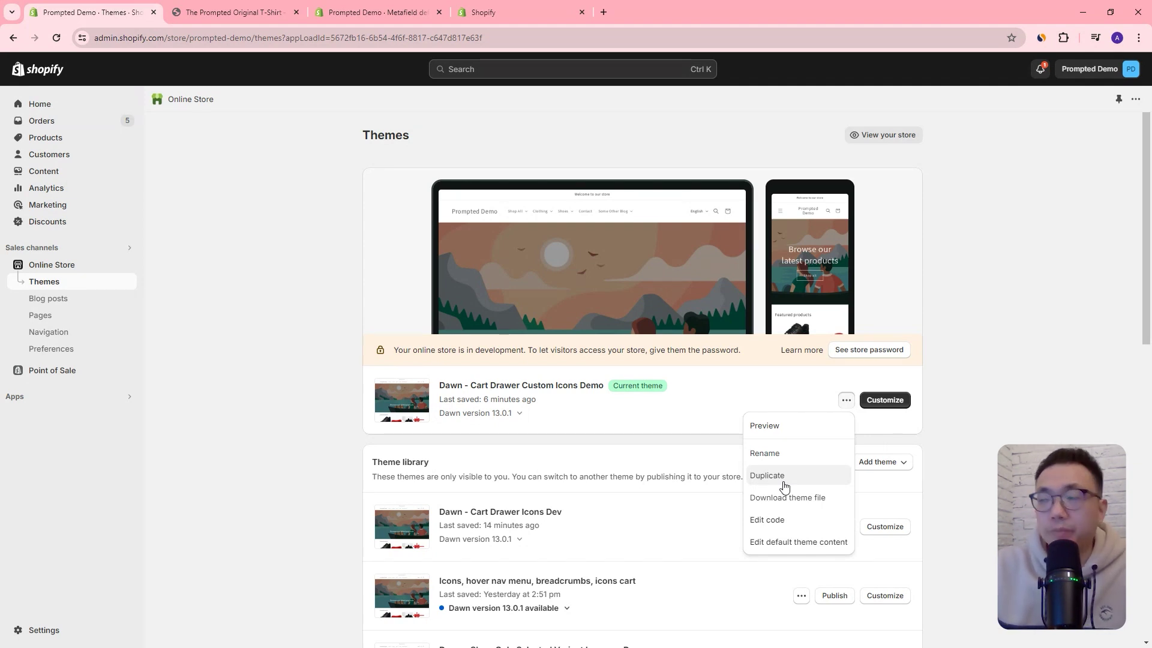
pyautogui.click(1018, 417)
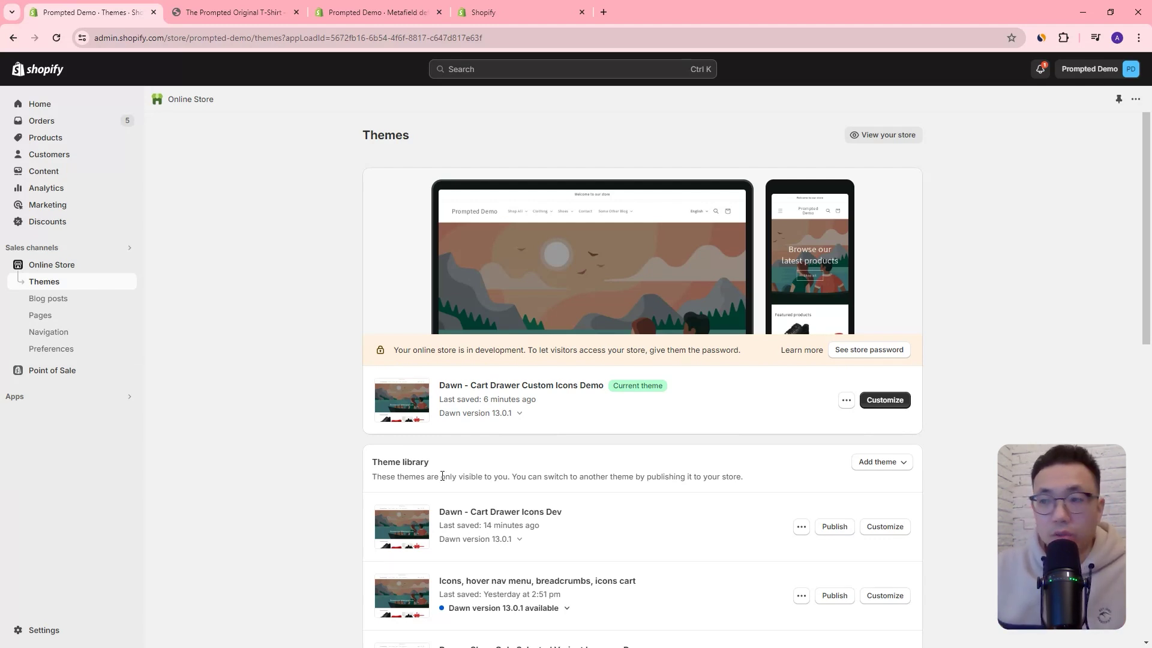
pyautogui.click(845, 400)
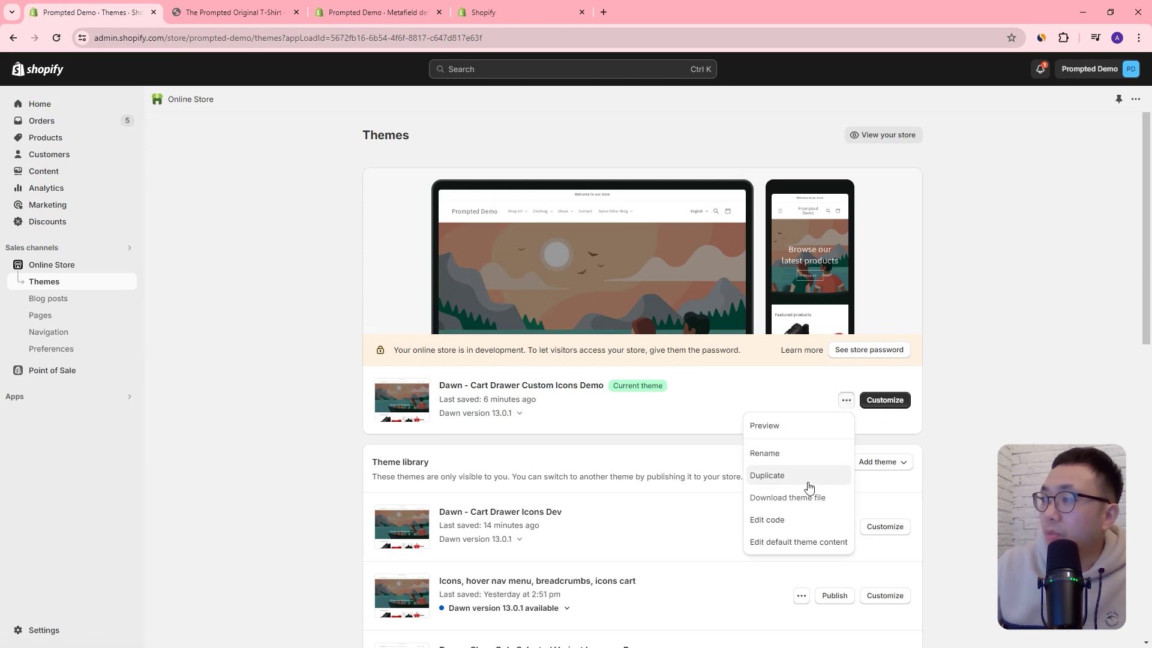
# Create snippet icon-with-text-custom.liquid and paste the icon-rendering Liquid and CSS code into it
pyautogui.click(774, 519)
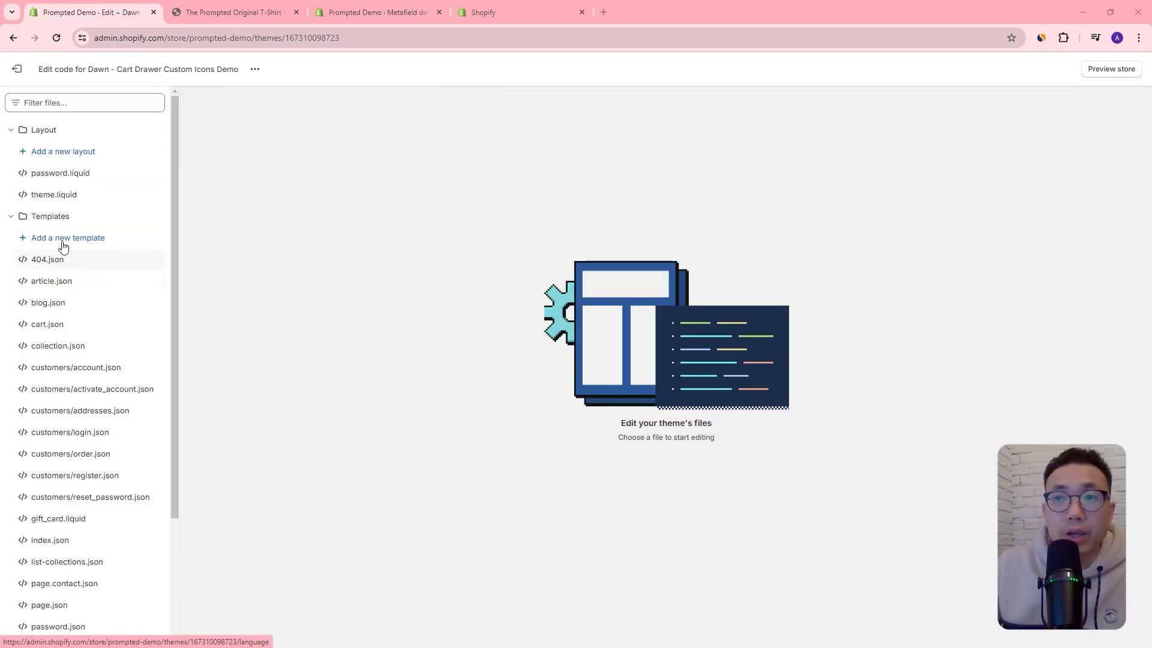
pyautogui.click(51, 218)
pyautogui.click(47, 259)
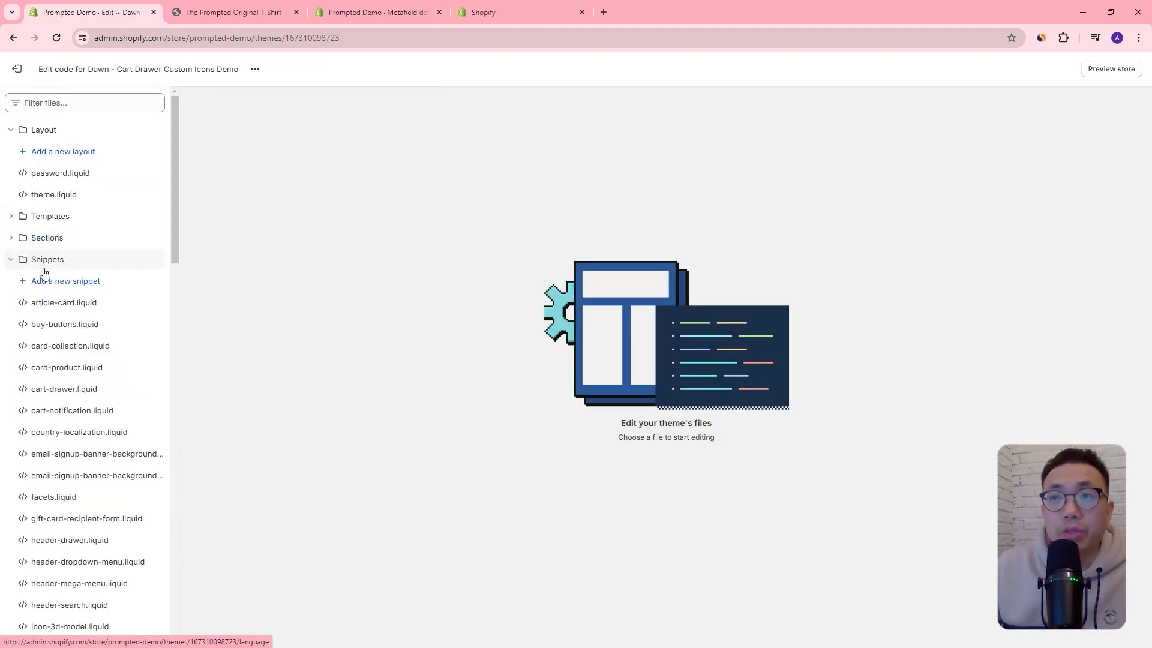
pyautogui.click(66, 281)
pyautogui.write('icon-with-text-custom')
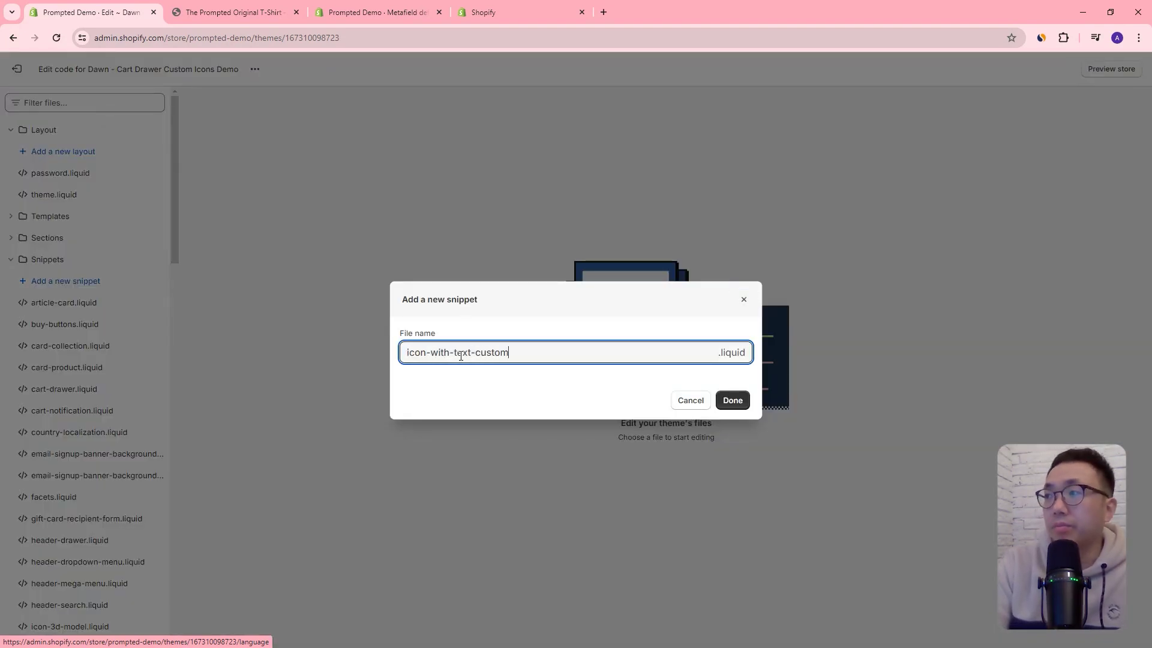
pyautogui.press('Return')
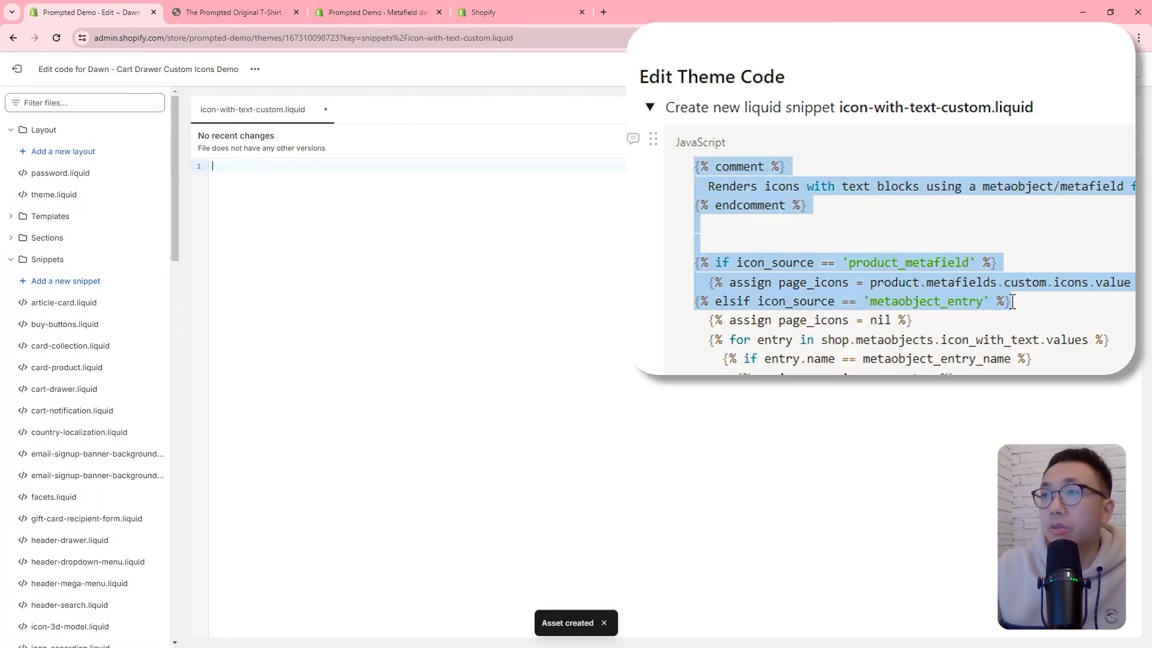
pyautogui.hotkey('ctrl', 'v')
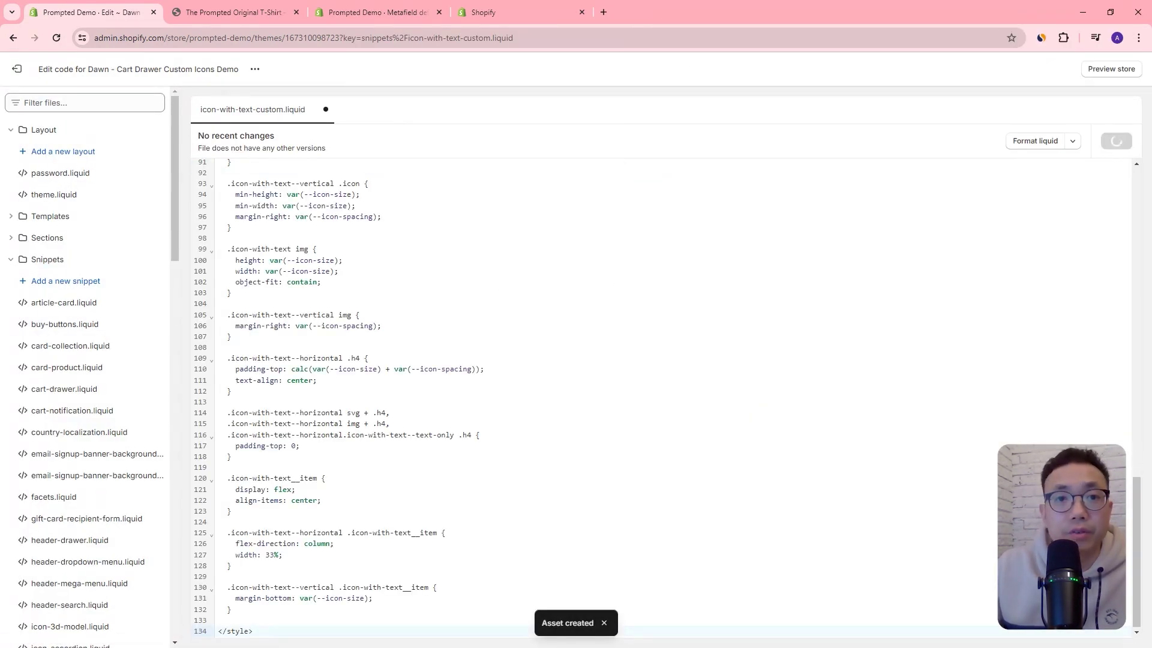
# Filter the theme files and open main-product.liquid
pyautogui.click(111, 104)
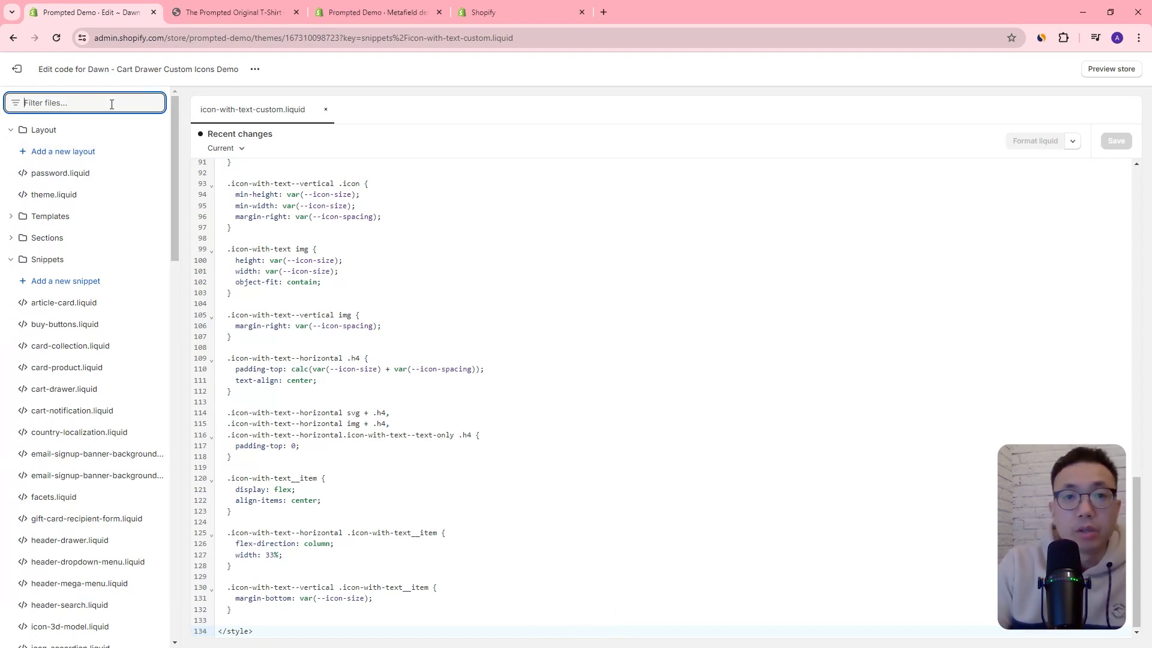
pyautogui.write('main-prud')
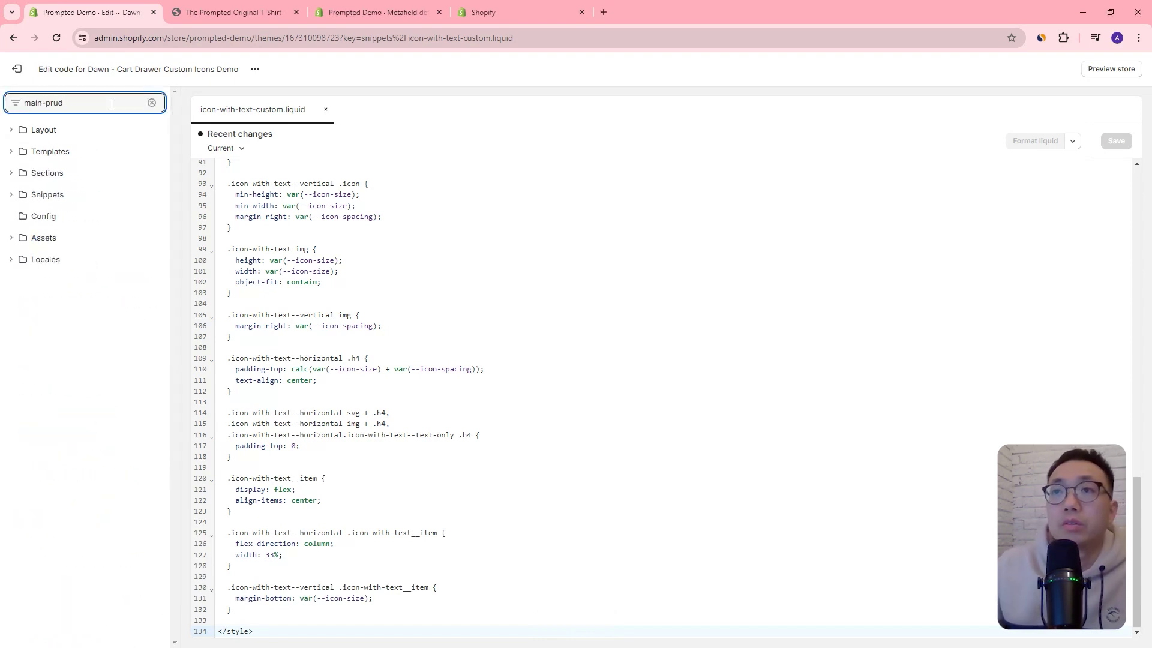
pyautogui.press('BackSpace')
pyautogui.press('BackSpace')
pyautogui.write('o')
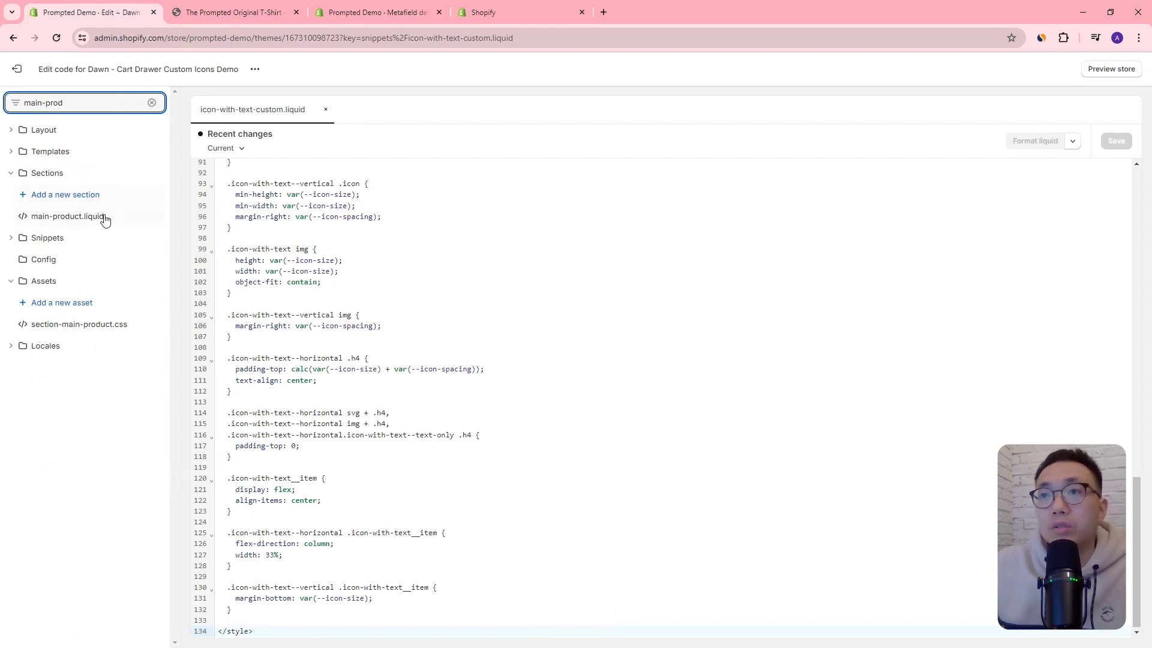
pyautogui.click(105, 220)
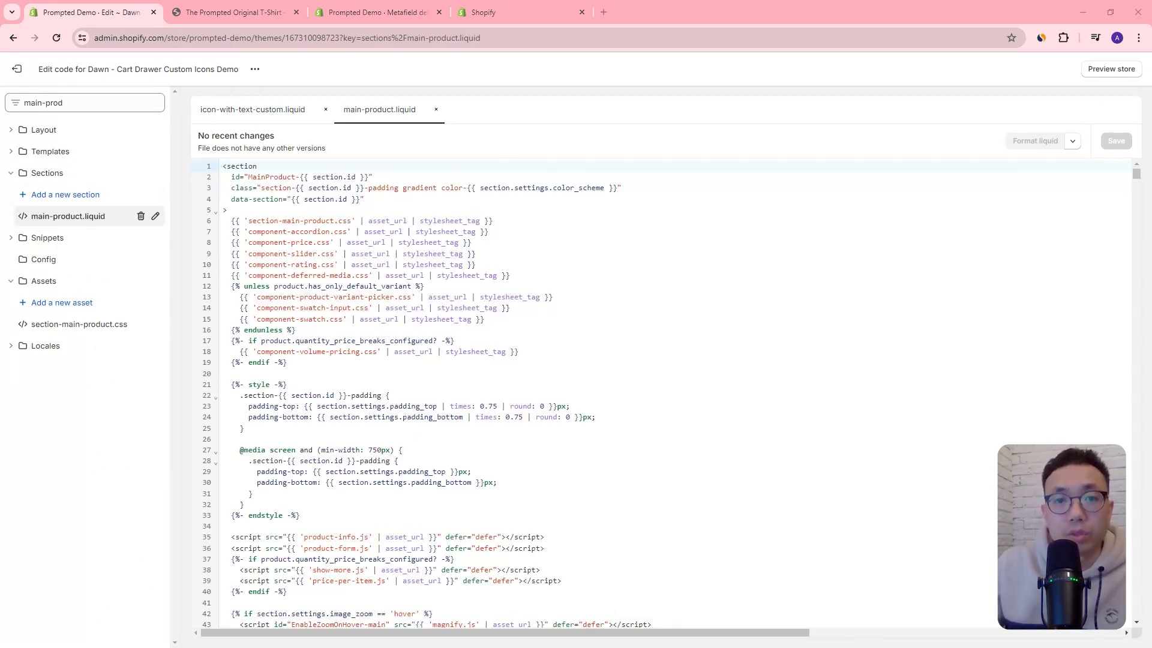
# Paste the icon-with-text-custom render block beside the existing icon-with-text case
pyautogui.click(528, 330)
pyautogui.hotkey('ctrl', 'f')
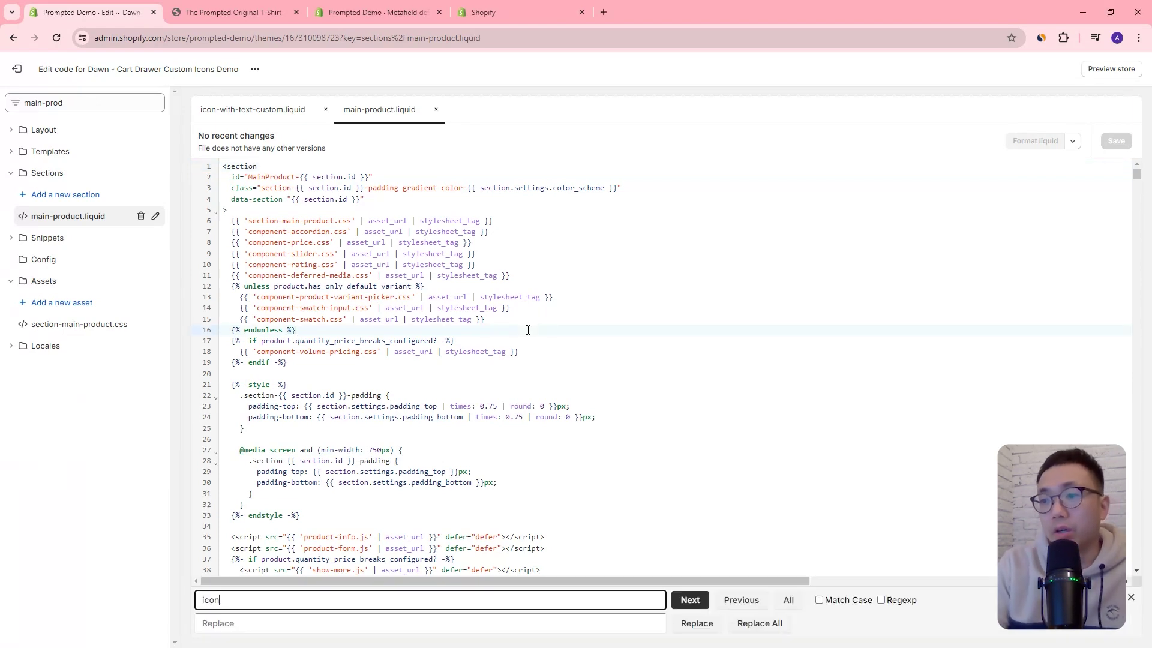
pyautogui.press('Return')
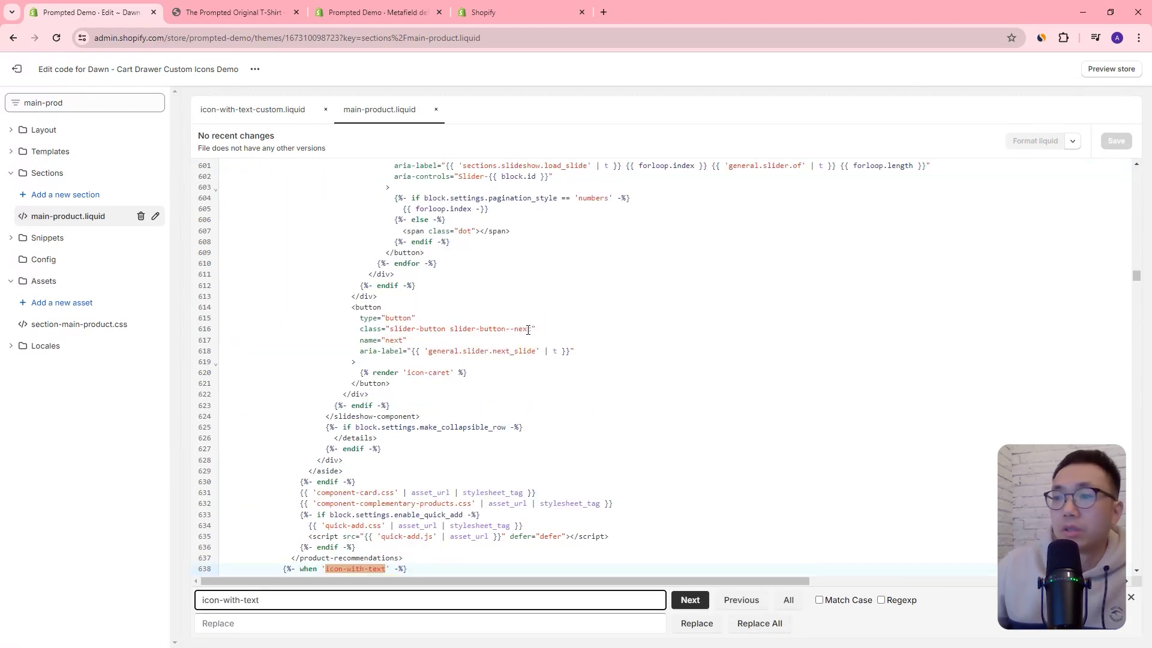
pyautogui.click(492, 412)
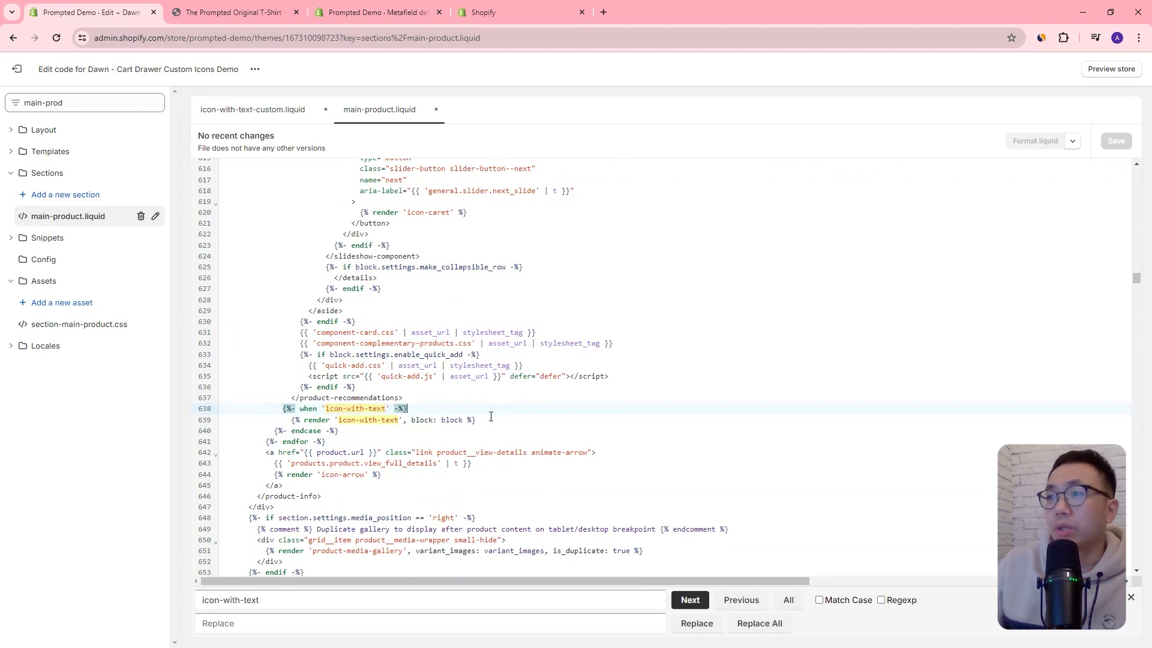
pyautogui.press('Return')
pyautogui.press('Return')
pyautogui.press('Return')
pyautogui.press('Return')
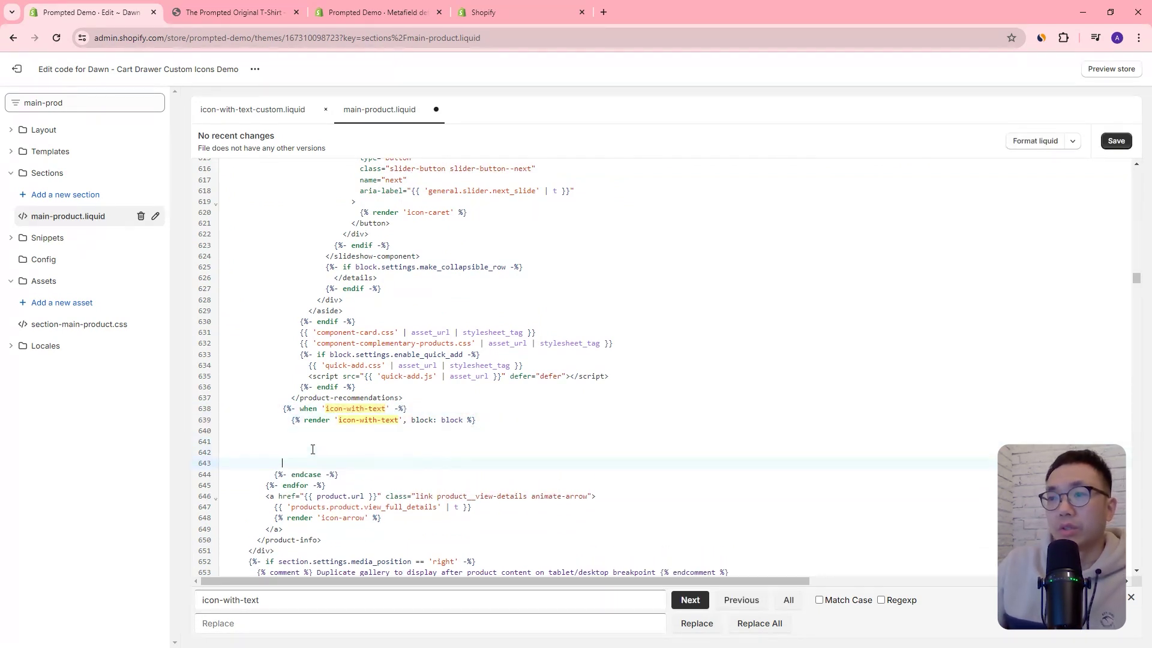
pyautogui.moveTo(695, 128); pyautogui.dragTo(1103, 364)
pyautogui.click(306, 442)
pyautogui.write("{%- when 'icon-with-text-custom' -%}     {% render 'icon-with-text-custom',       block_or_section_id: block.id,       icon_source: block.settings.icon_source,       metaobject_entry_name: block.settings.metaobject_entry_name,       layout: block.settings.layout,       icons_per_line: block.settings.icons_per_line,       num_columns: block.settings.num_columns,       icon_size: block.settings.icon_size,             heading_size: block.settings.heading_size,       icons_horiz_padding_left: block.settings.icons_horiz_padding_left,       icons_horiz_padding_right: block.settings.icons_horiz_padding_right     %}")
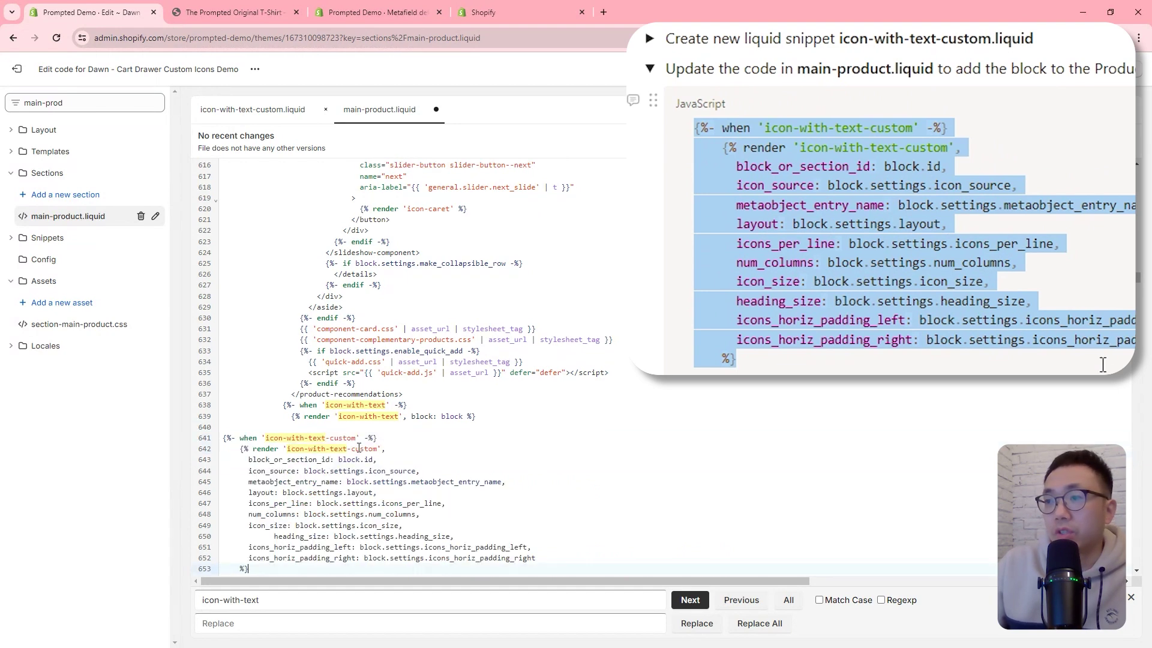
pyautogui.scroll(-2, 306, 390)
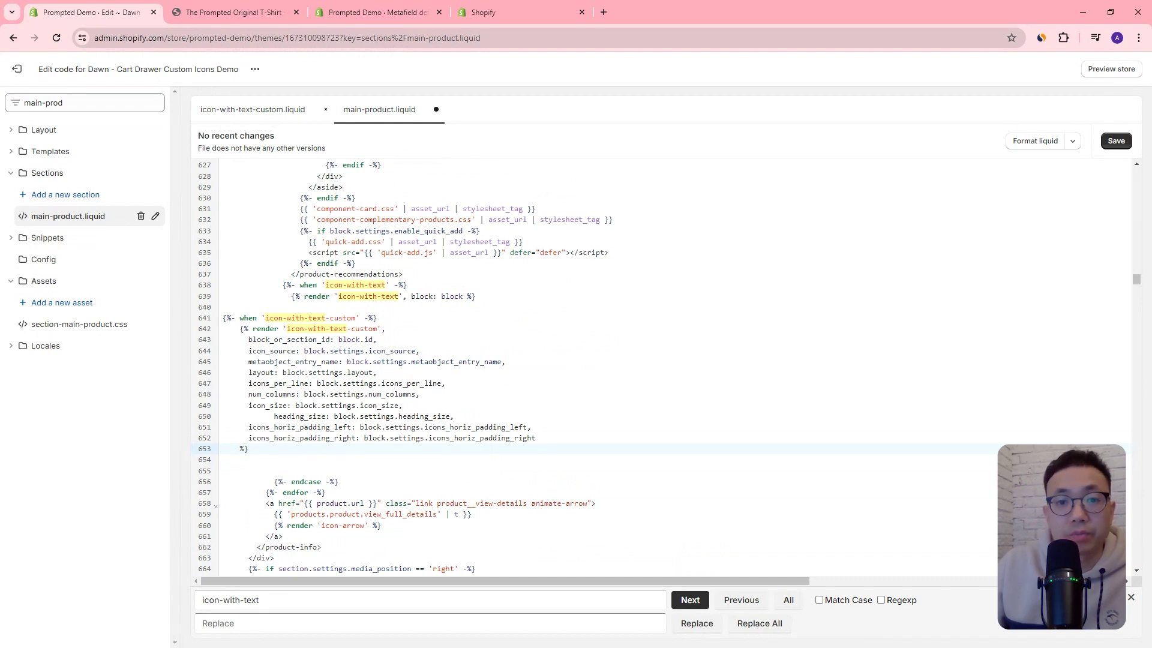
# Paste the icon-with-text-custom block settings before the icon-with-text schema block and save
pyautogui.click(541, 386)
pyautogui.hotkey('ctrl', 'f')
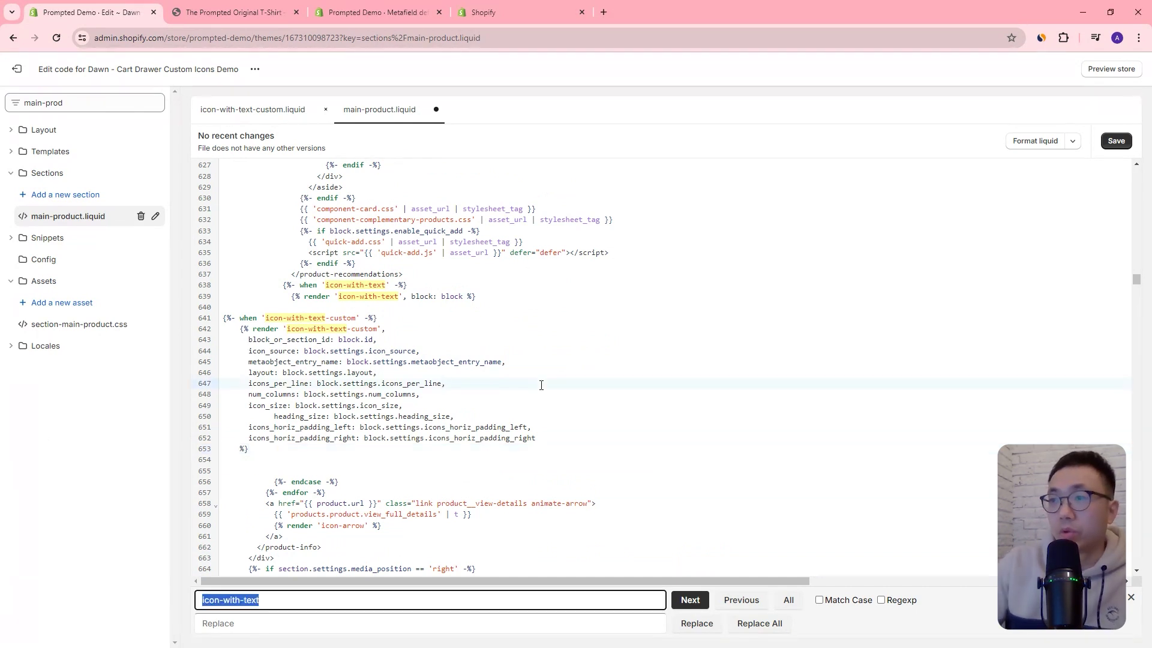
pyautogui.press('Tab')
pyautogui.press('Return')
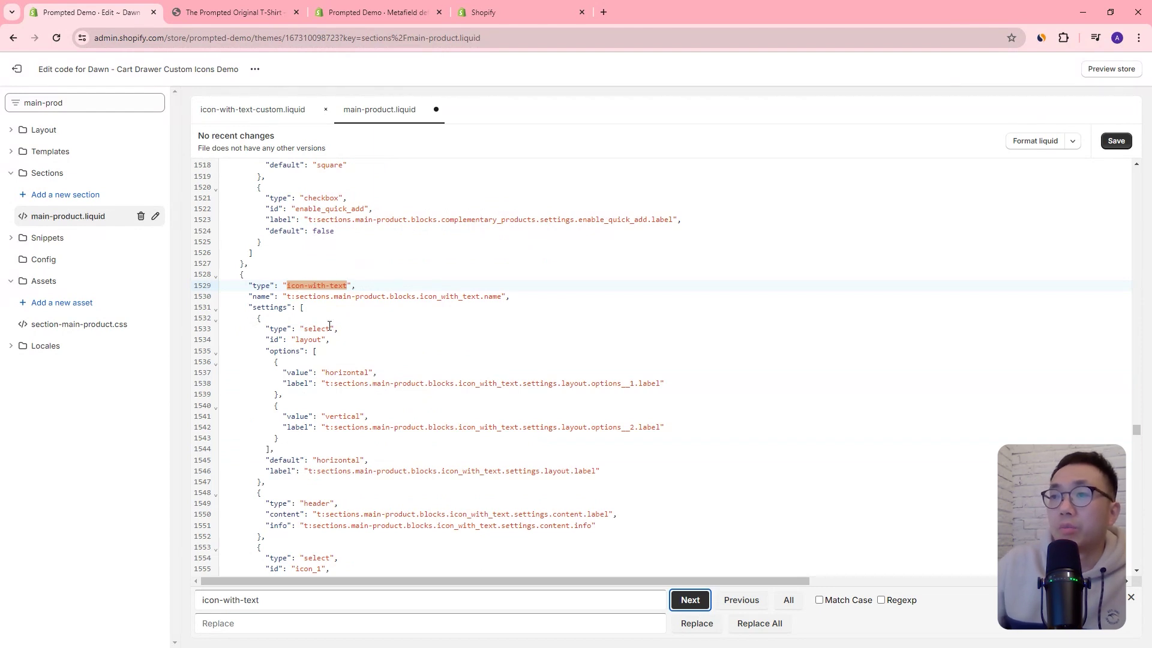
pyautogui.scroll(2, 329, 326)
pyautogui.scroll(-1, 300, 314)
pyautogui.click(268, 307)
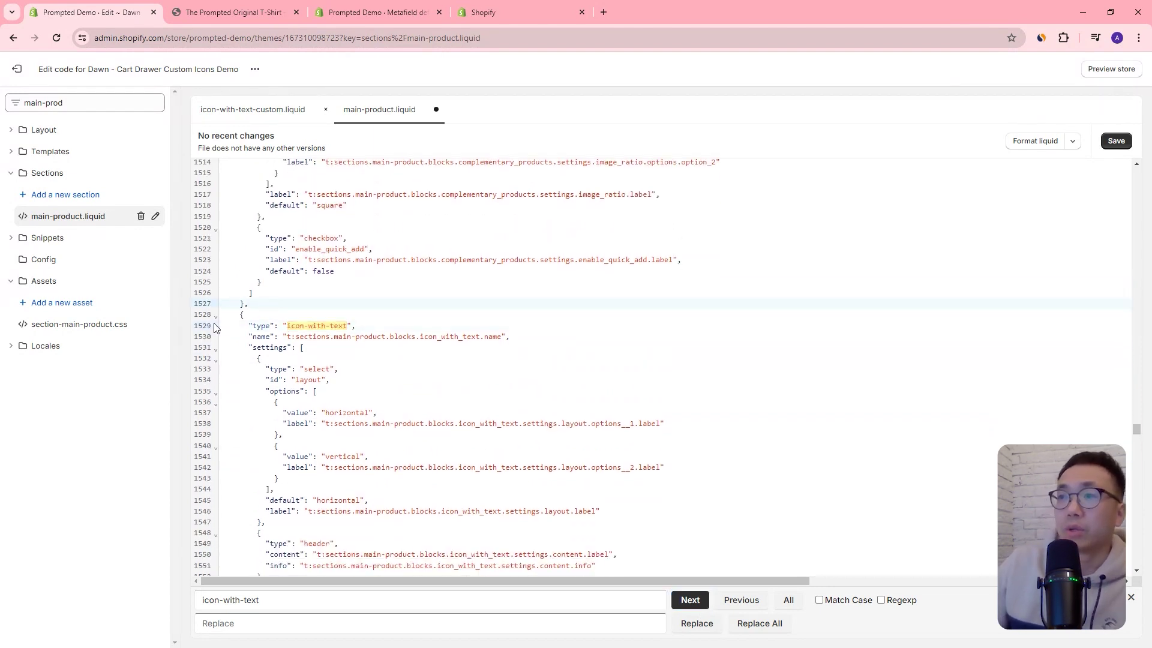
pyautogui.press('Return')
pyautogui.press('Return')
pyautogui.press('Return')
pyautogui.press('Return')
pyautogui.press('Up')
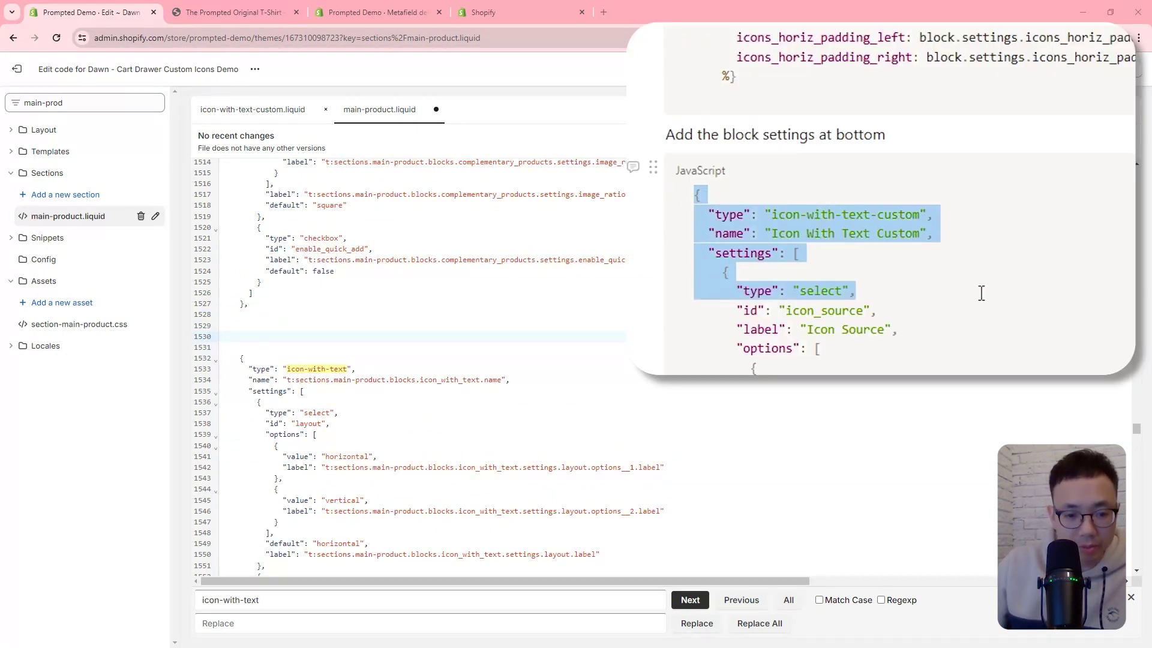
pyautogui.hotkey('ctrl', 'v')
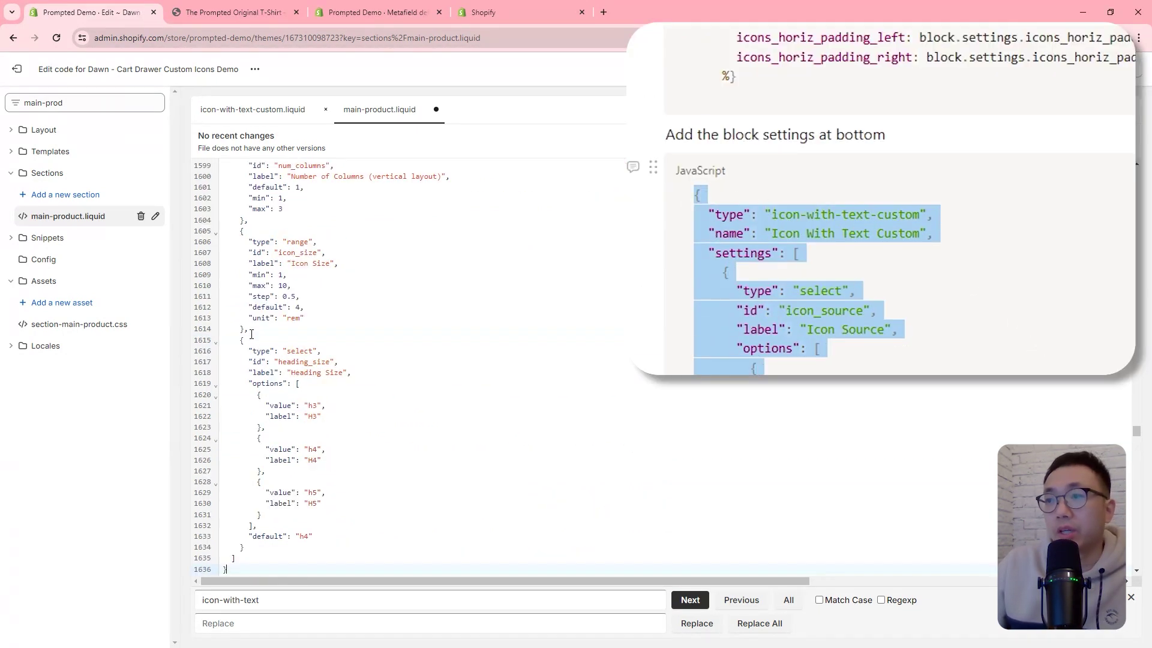
pyautogui.scroll(-3, 264, 420)
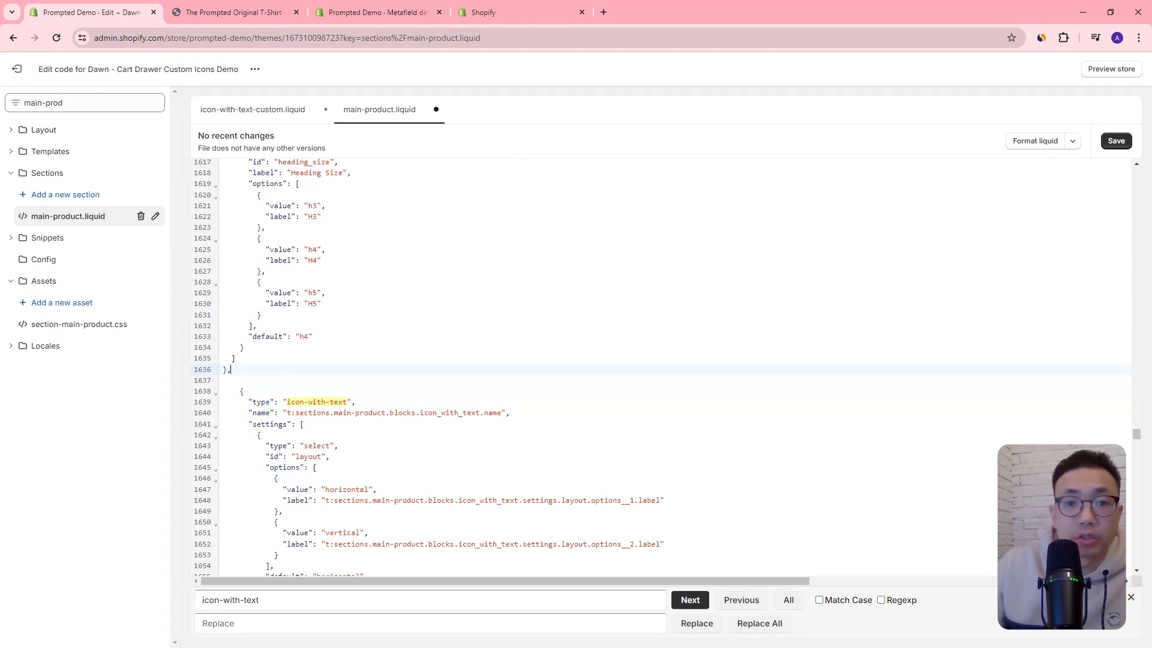
pyautogui.hotkey('ctrl', 's')
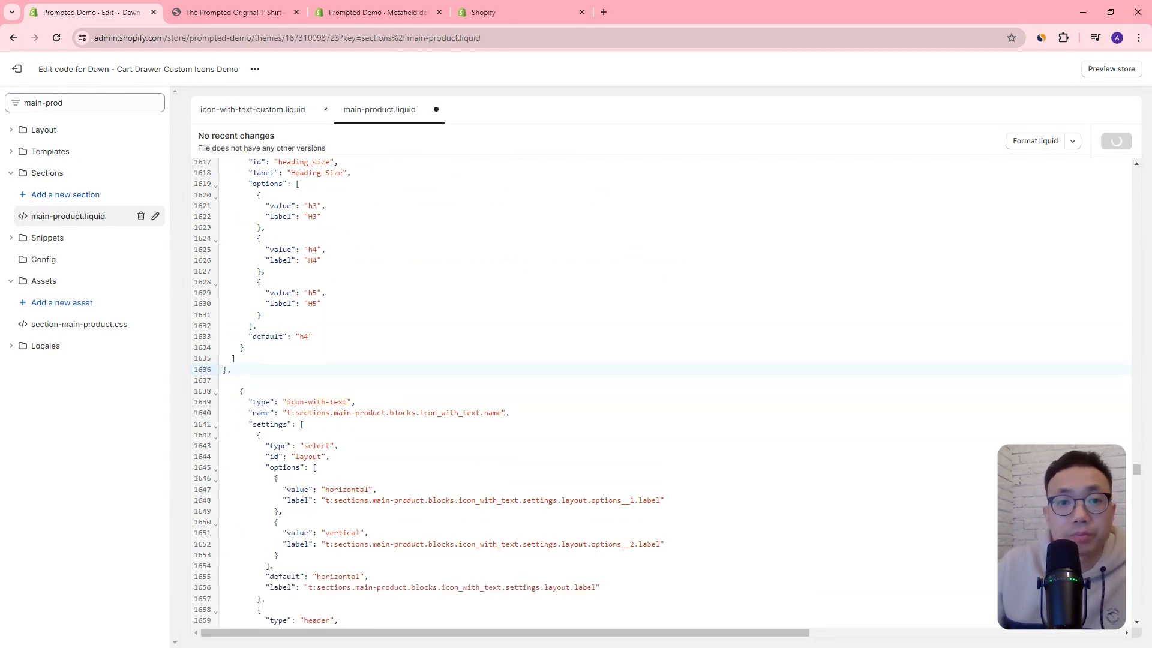
# Add section icon-with-text-custom.liquid, swap its starter schema for the section code, and save
pyautogui.click(45, 195)
pyautogui.click(441, 367)
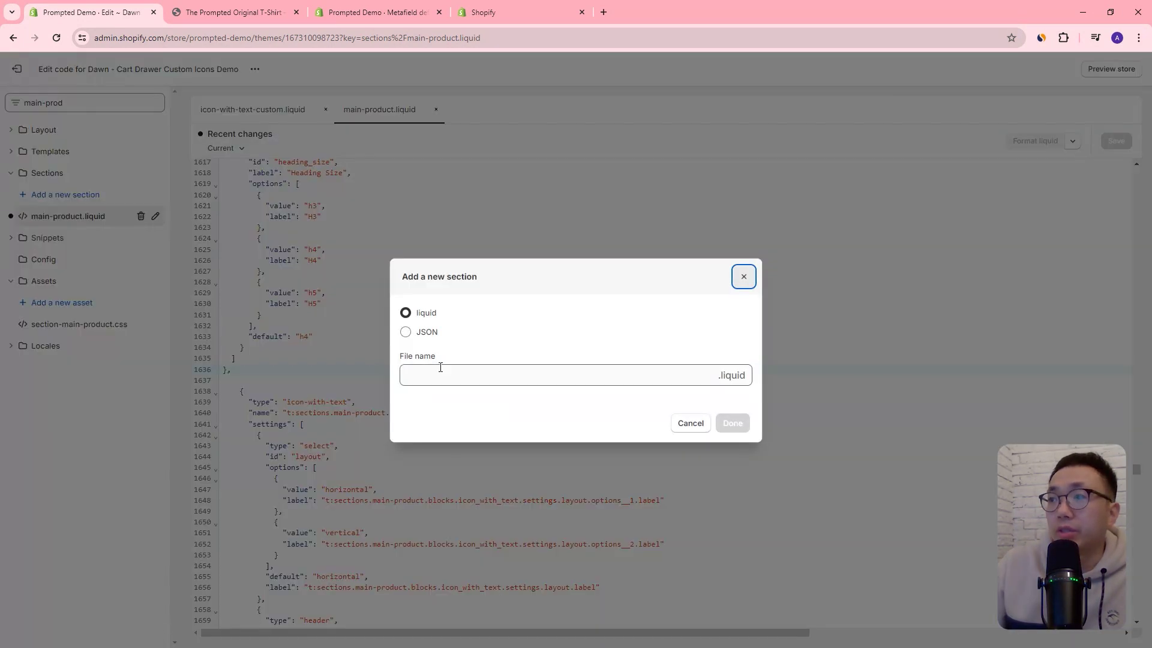
pyautogui.write('icon')
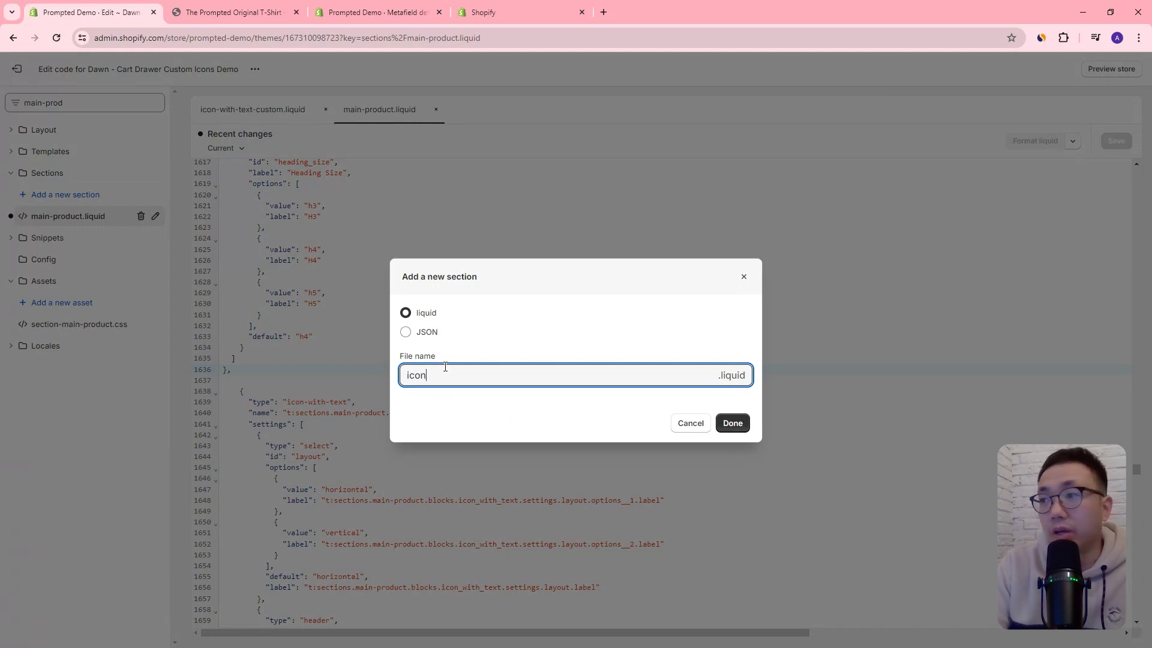
pyautogui.write('-with-text-custom')
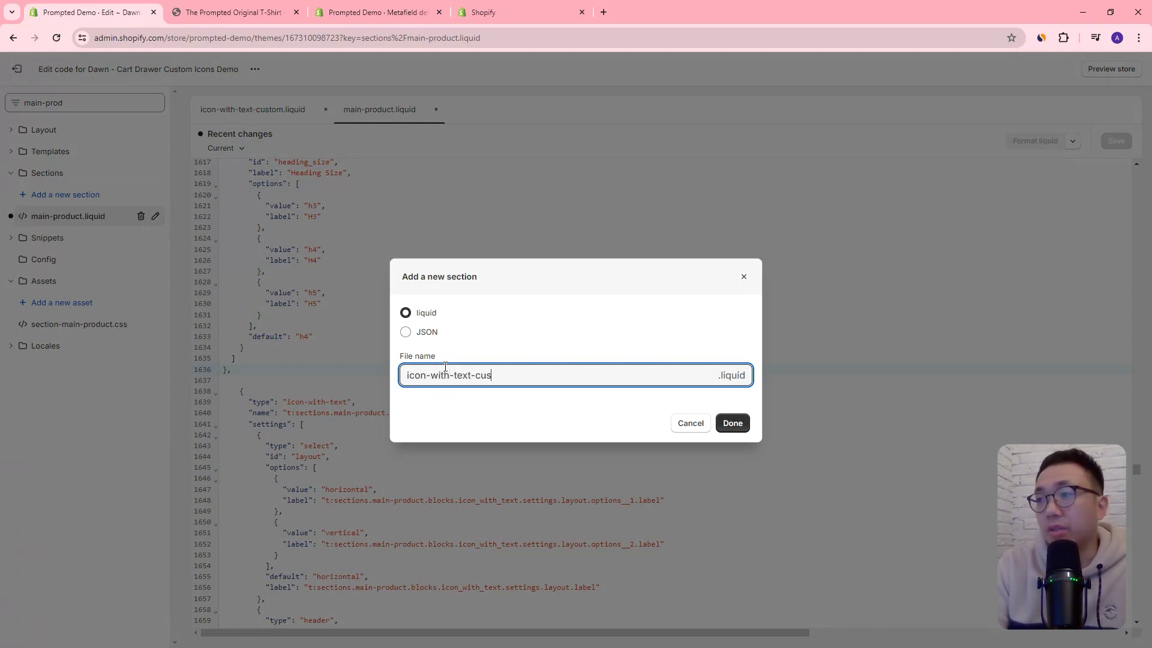
pyautogui.press('Return')
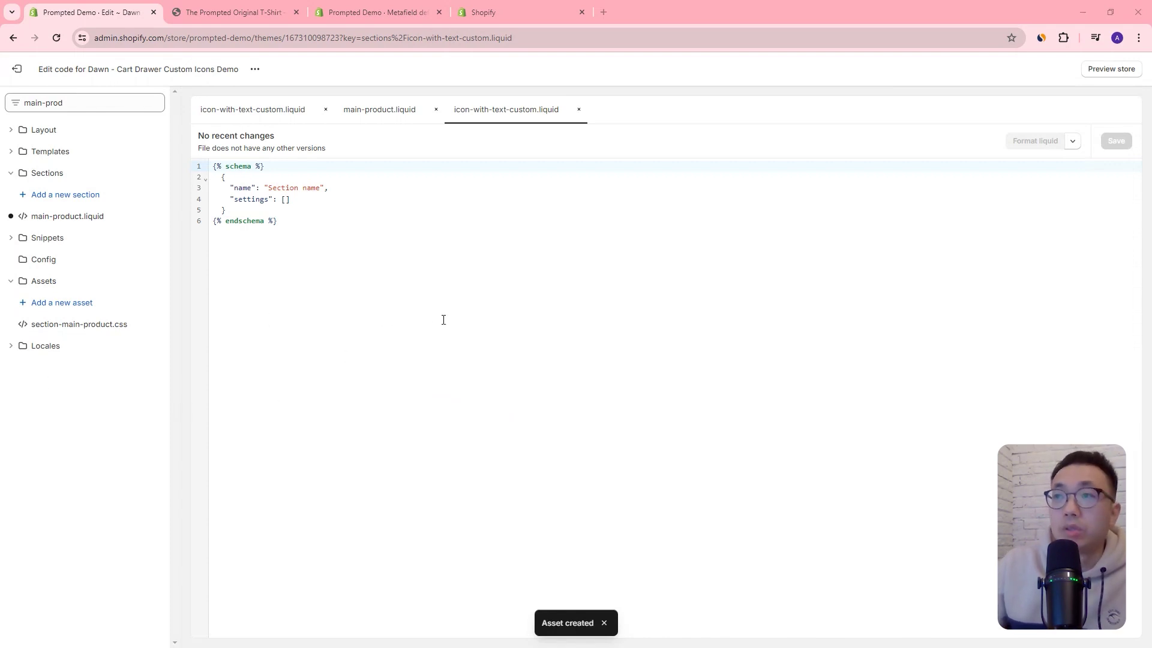
pyautogui.click(376, 274)
pyautogui.hotkey('ctrl', 'a')
pyautogui.press('BackSpace')
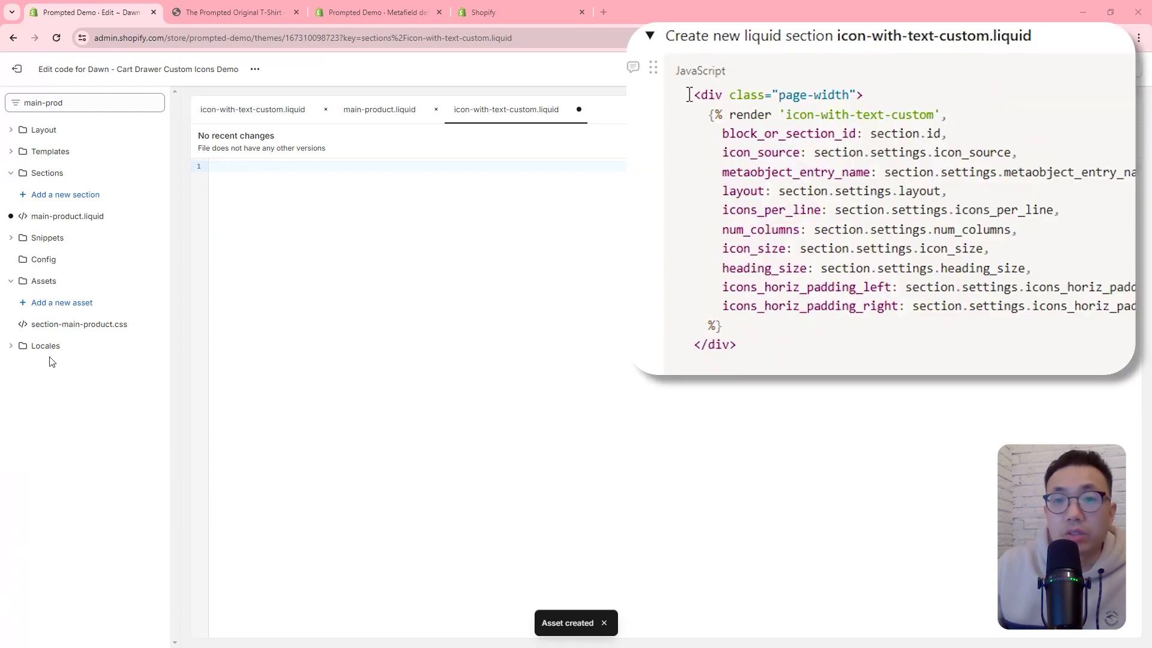
pyautogui.hotkey('ctrl', 'z')
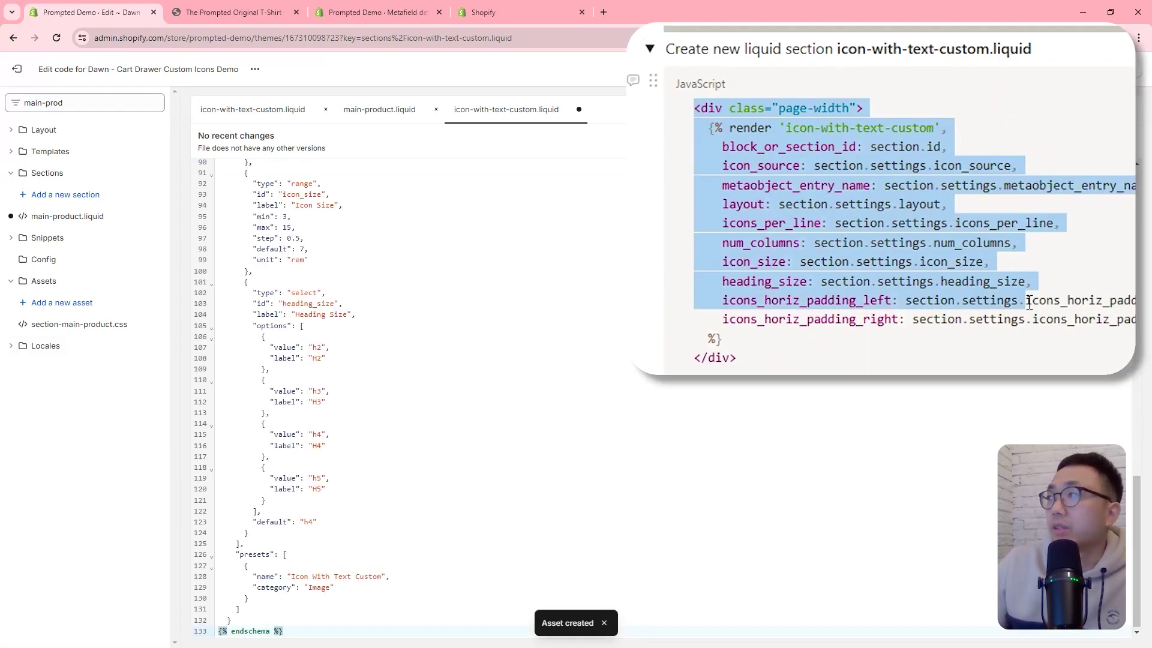
pyautogui.click(1126, 147)
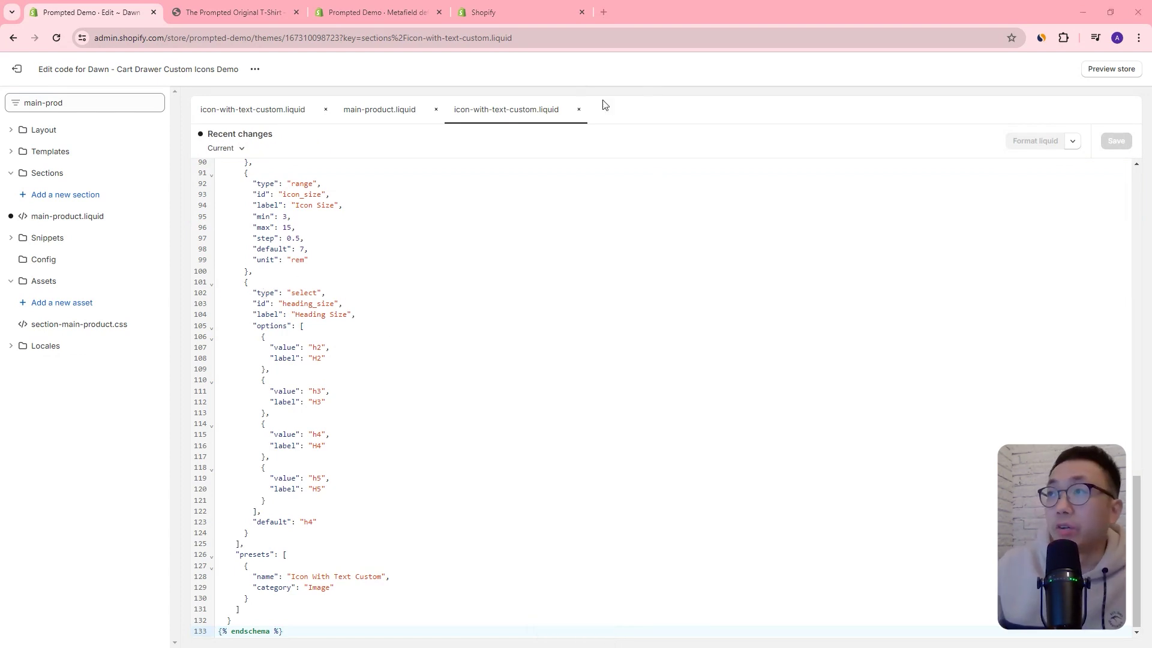
# Start a new metaobject definition named Icon With Text in Custom data
pyautogui.click(337, 18)
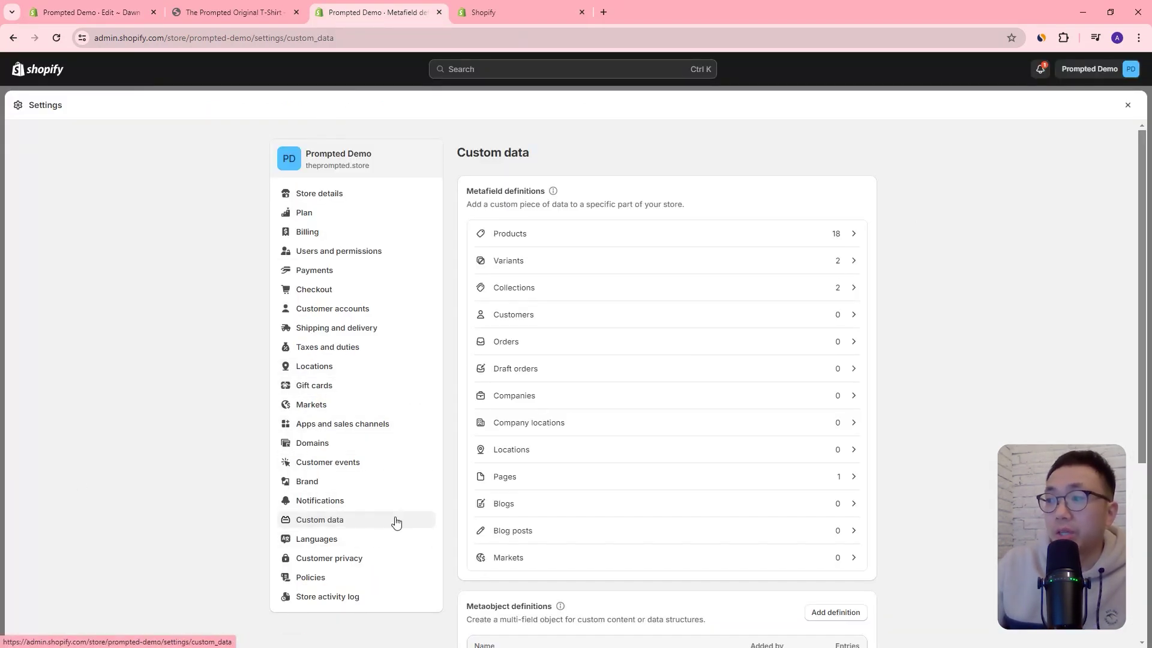
pyautogui.scroll(-3, 630, 468)
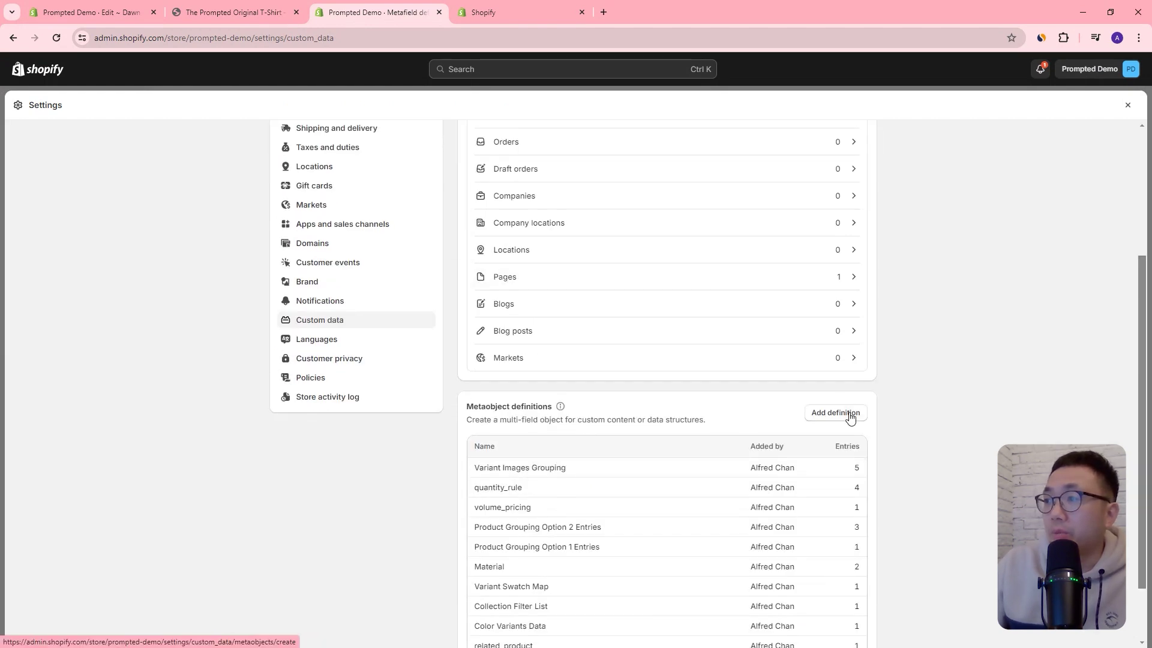
pyautogui.click(850, 417)
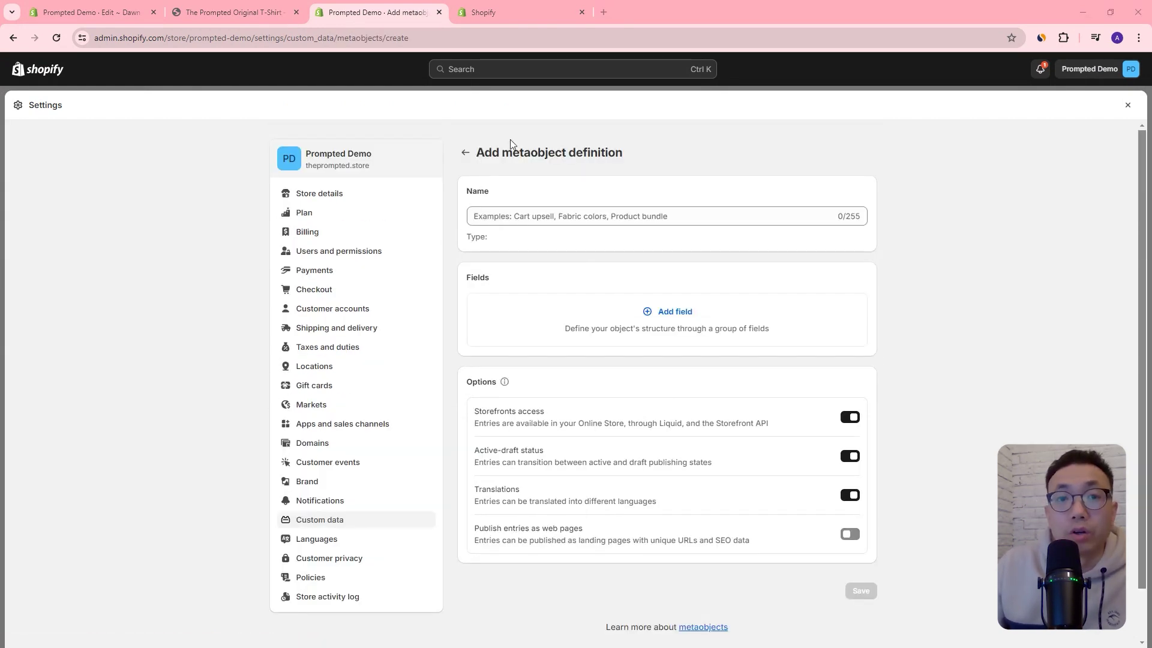
pyautogui.click(733, 211)
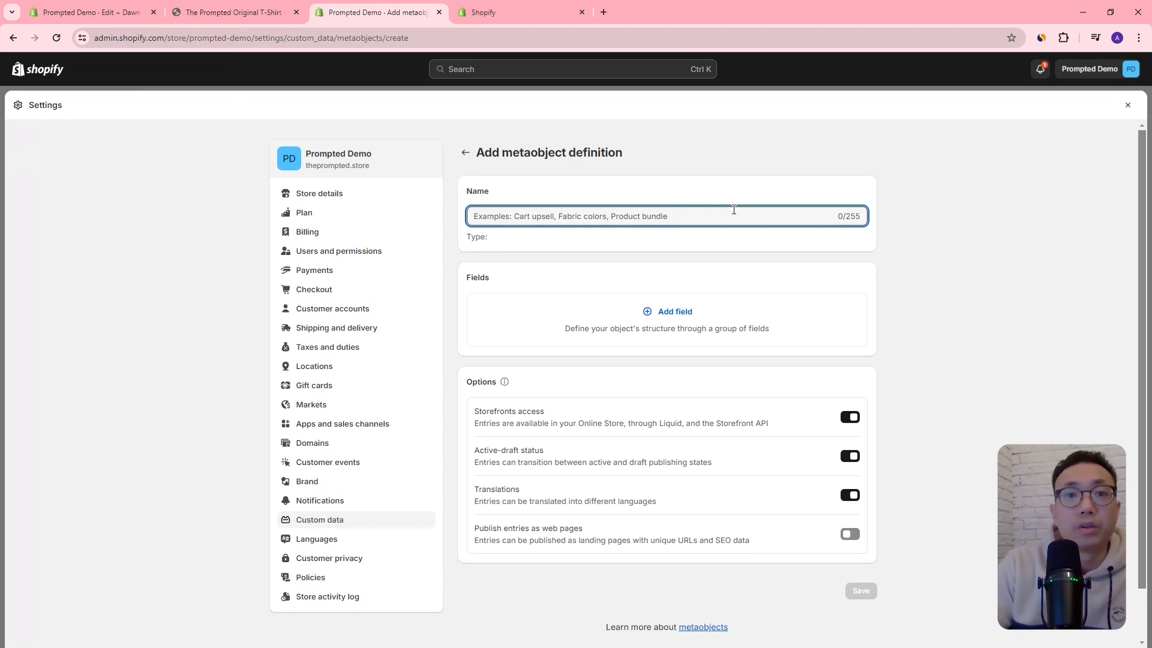
pyautogui.write('Icon With Text')
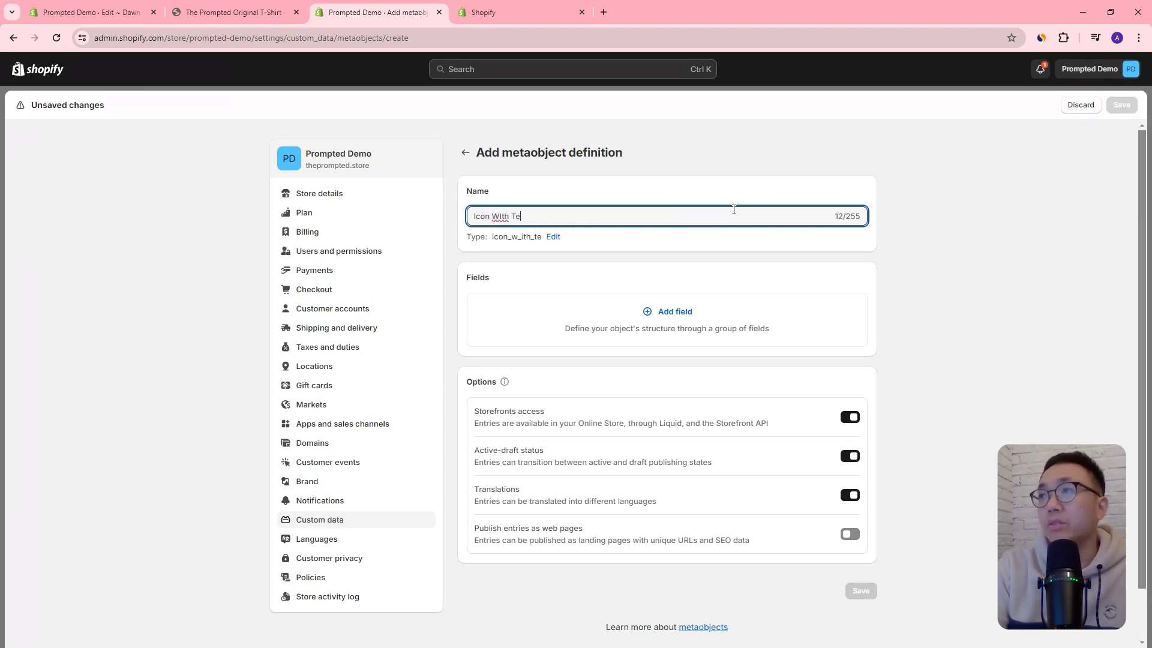
# Add a required single line text Name field with a custom regex pattern
pyautogui.click(651, 328)
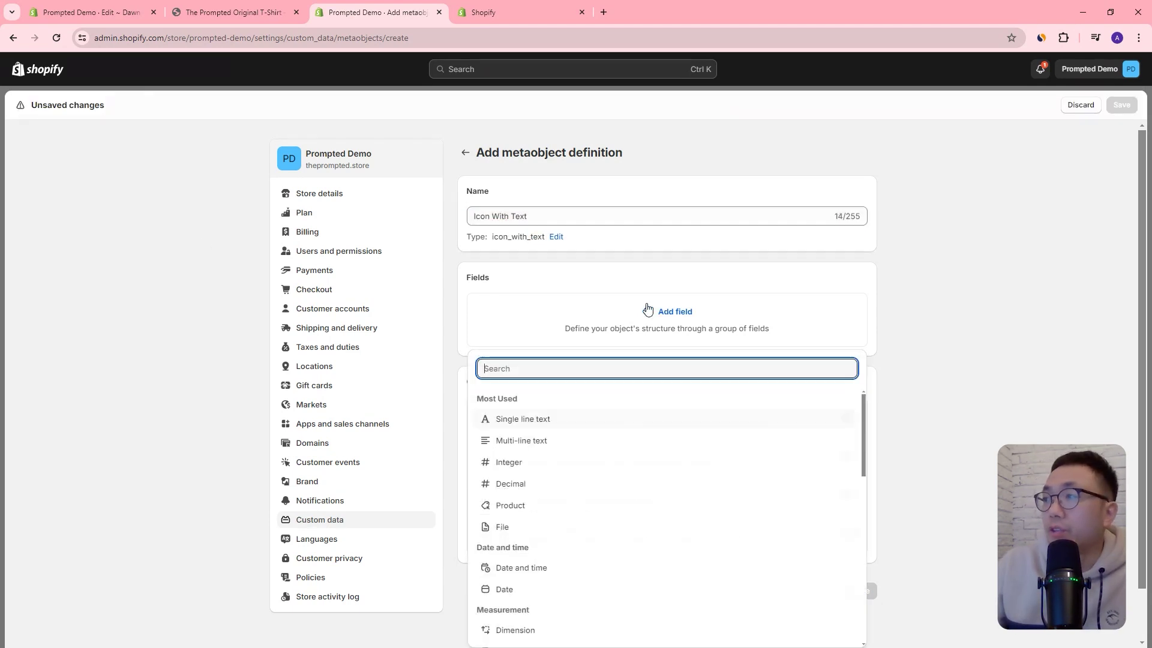
pyautogui.click(532, 424)
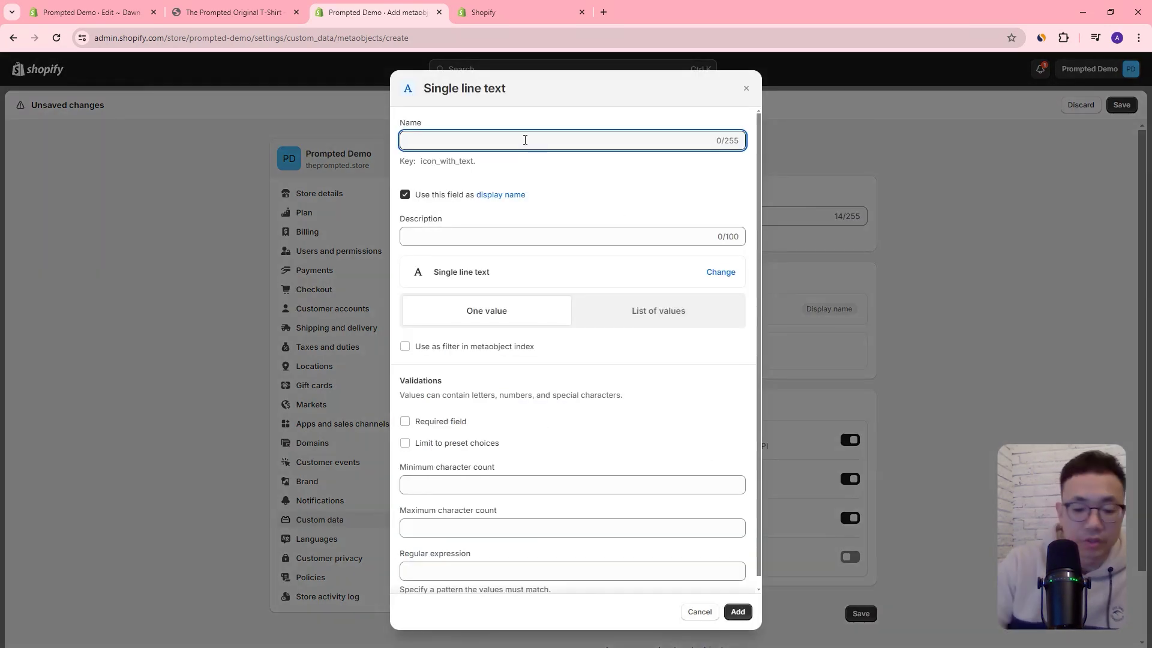
pyautogui.write('Name')
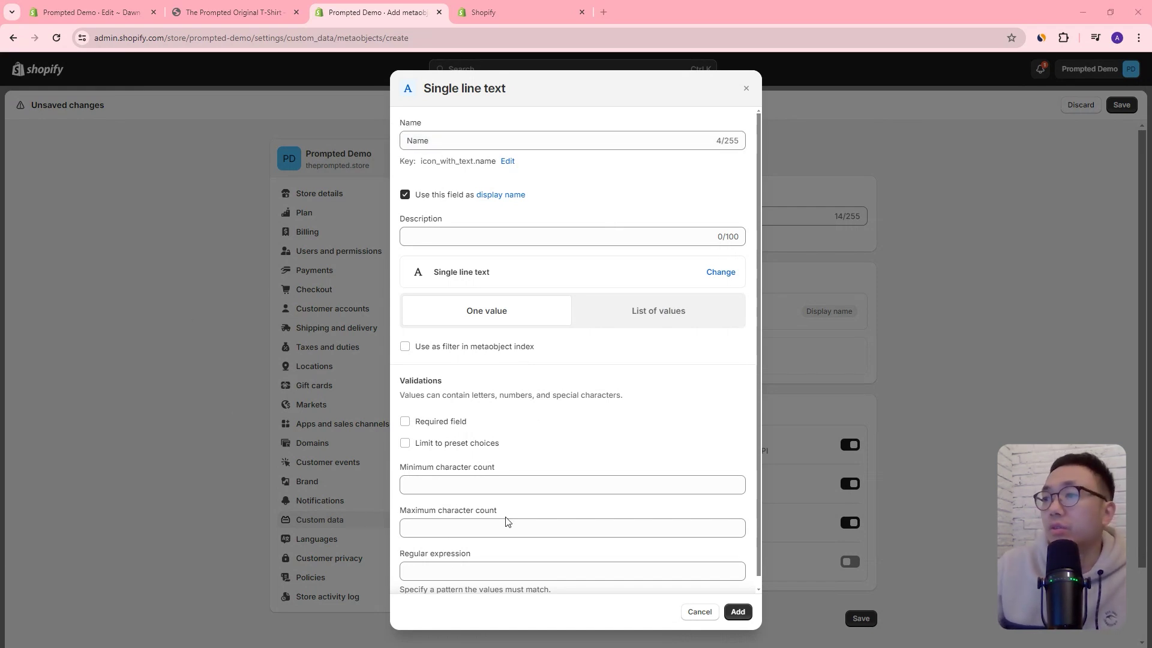
pyautogui.scroll(-1, 505, 521)
pyautogui.click(506, 553)
pyautogui.write('^[a-zA-Z0-9_-]+$')
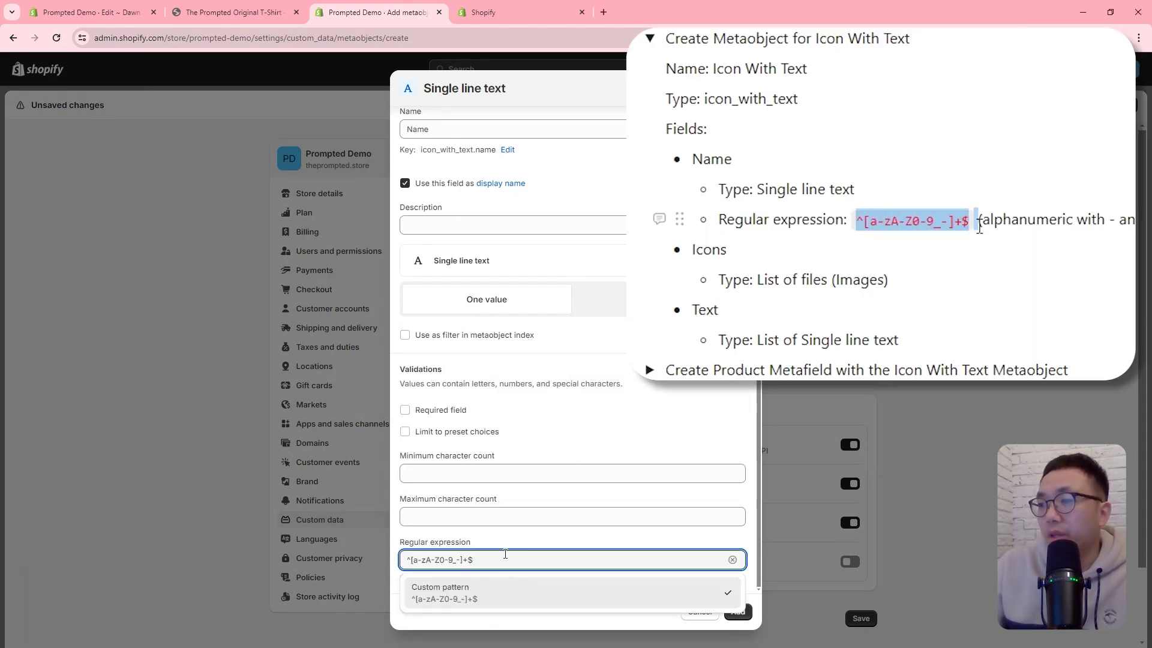
pyautogui.click(515, 537)
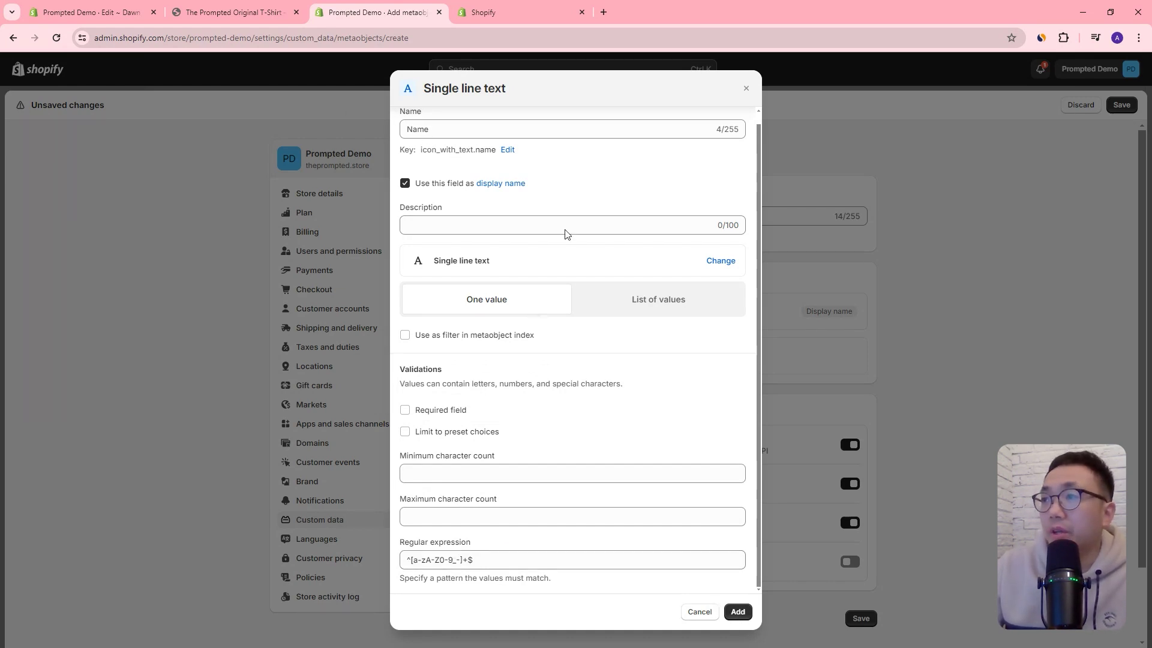
pyautogui.click(738, 611)
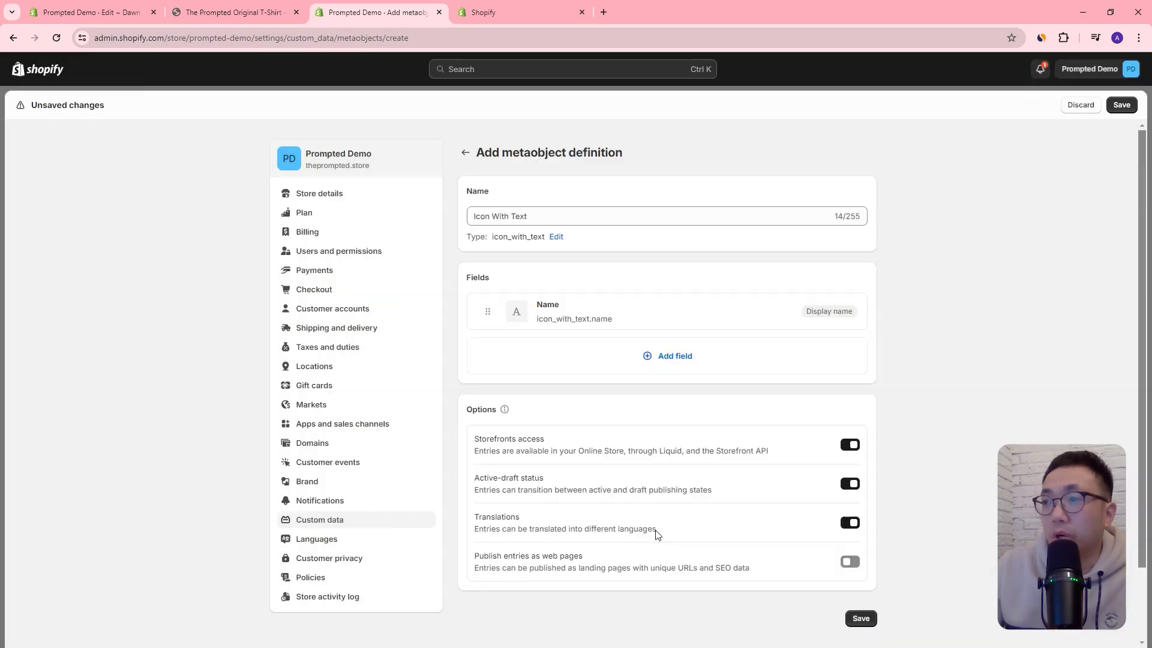
pyautogui.click(686, 319)
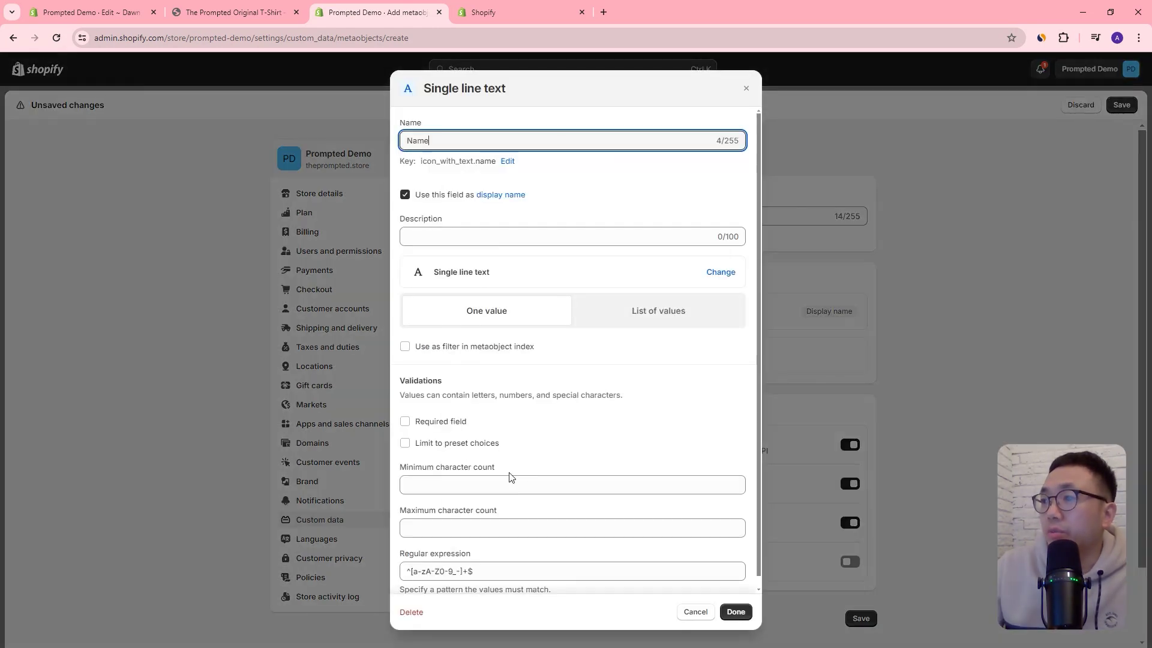
pyautogui.click(435, 421)
pyautogui.click(735, 611)
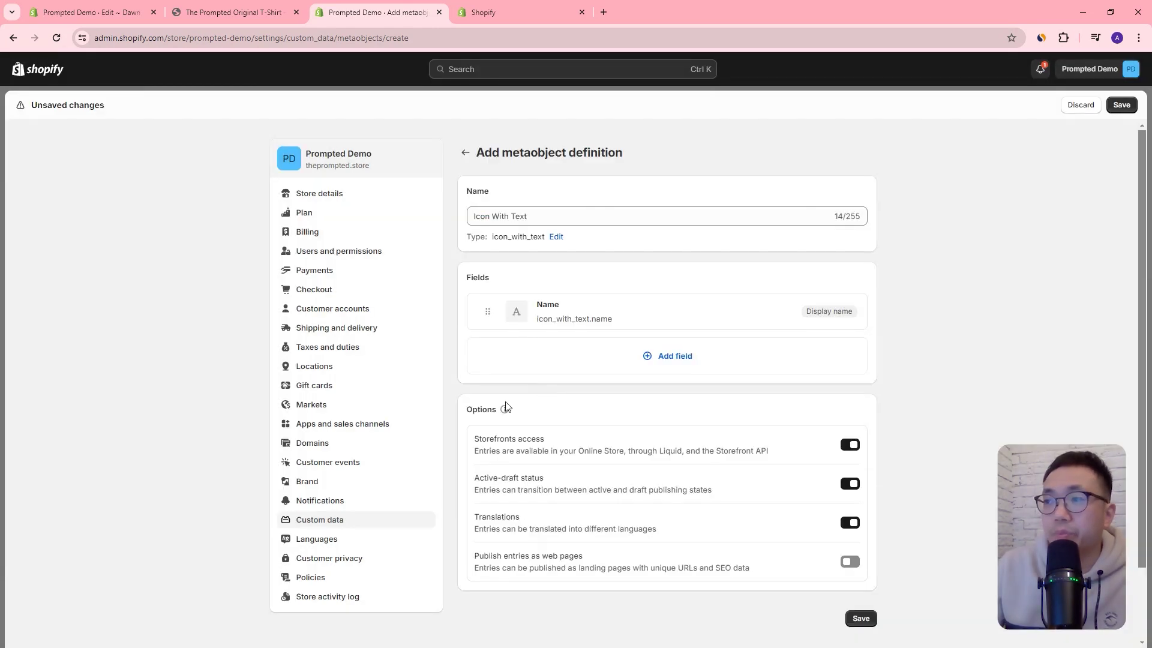
# Add an Icons field accepting a list of image files only
pyautogui.click(637, 363)
pyautogui.click(540, 232)
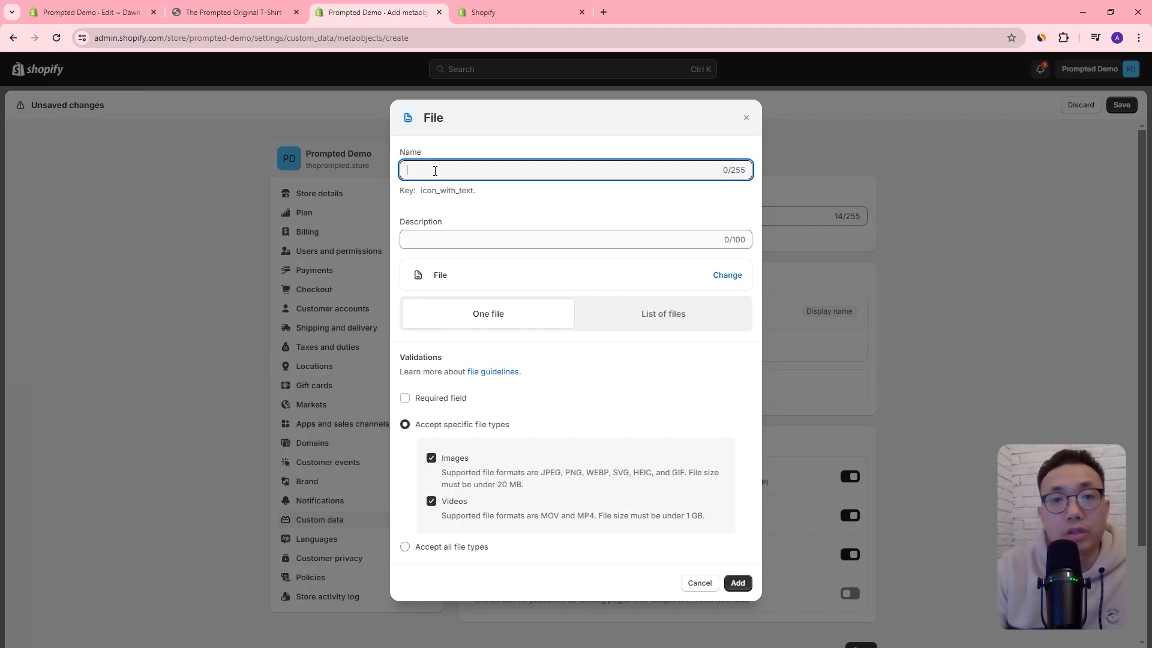
pyautogui.write('Icons')
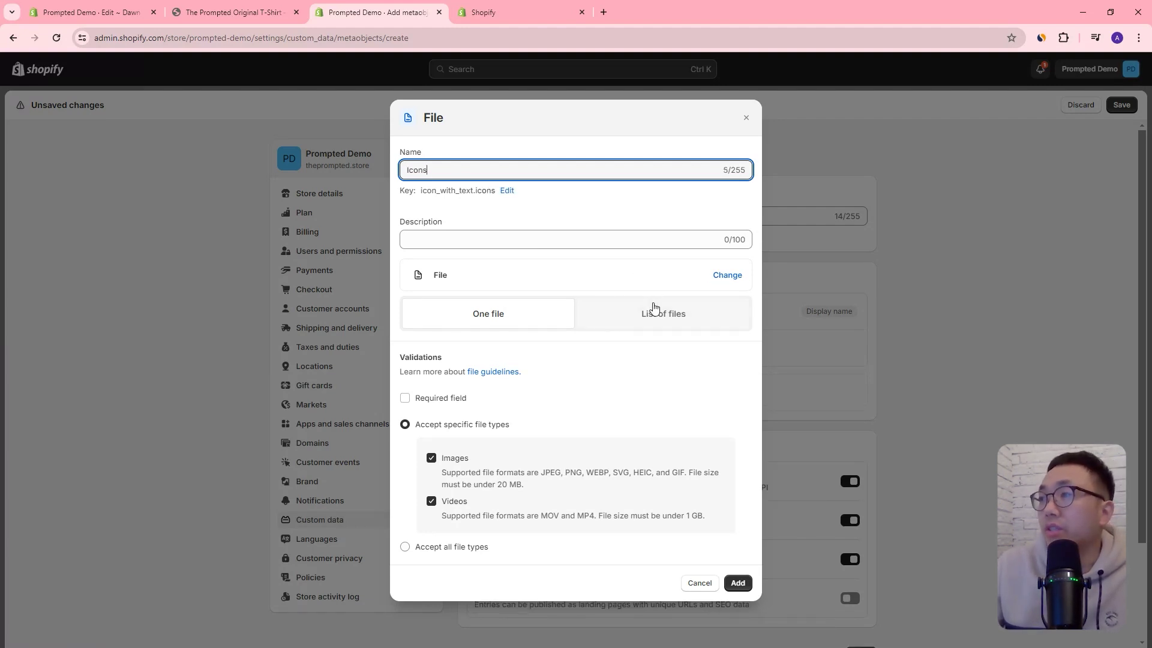
pyautogui.click(654, 323)
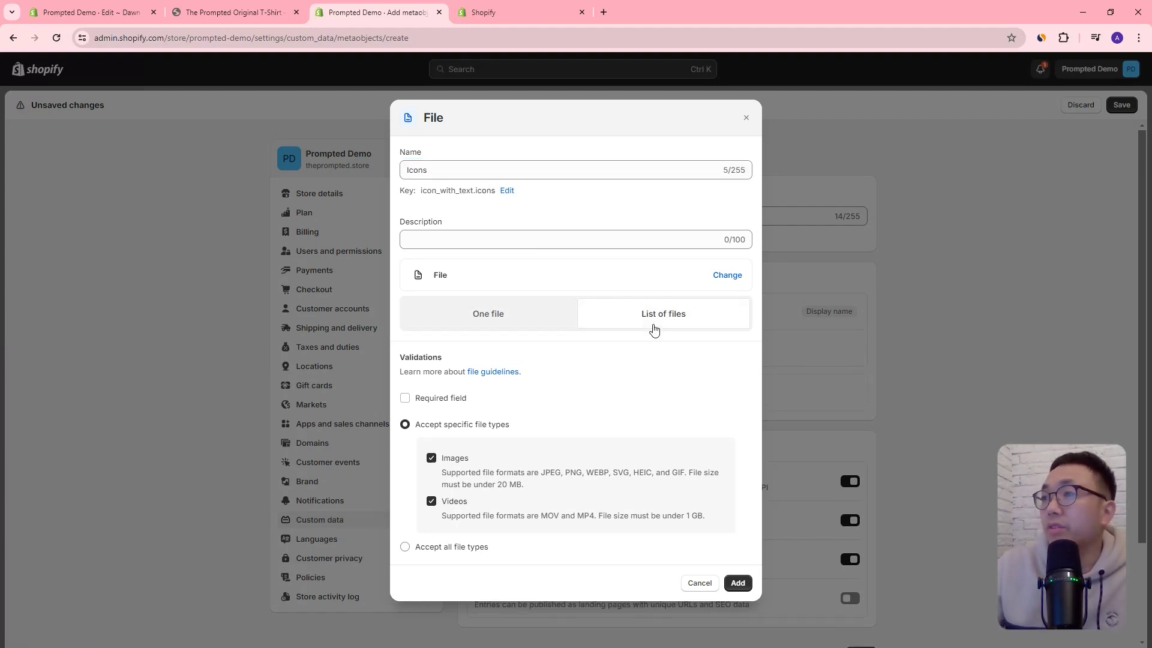
pyautogui.click(431, 500)
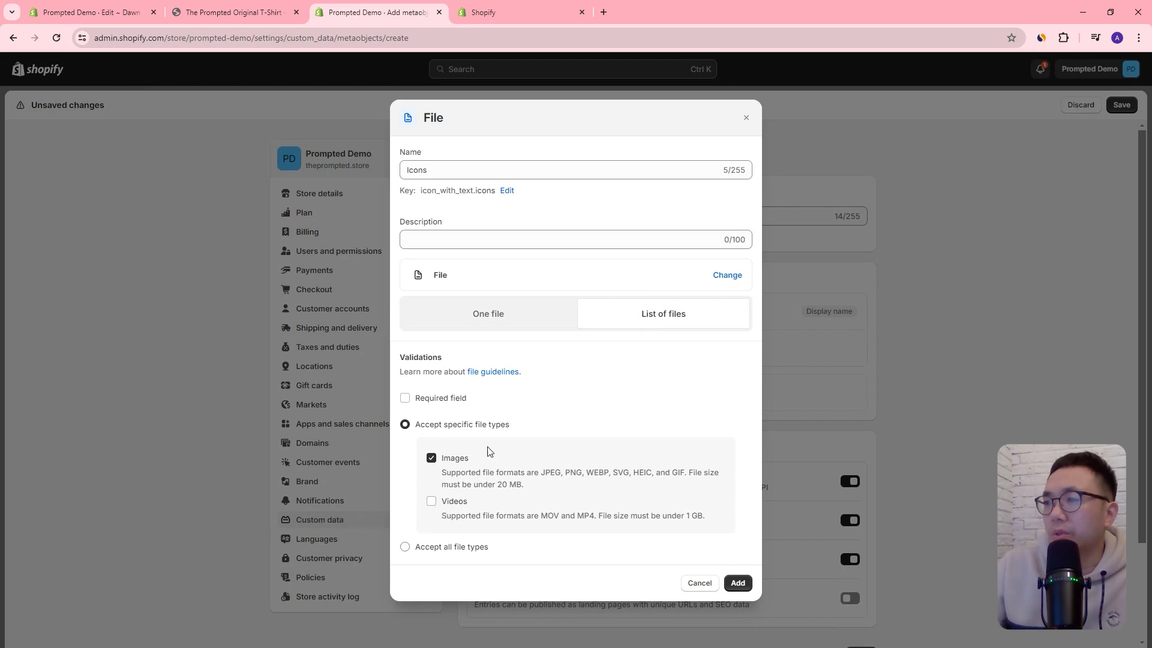
pyautogui.click(738, 585)
# Add a Text field as a list of single line text and save the definition
pyautogui.click(690, 389)
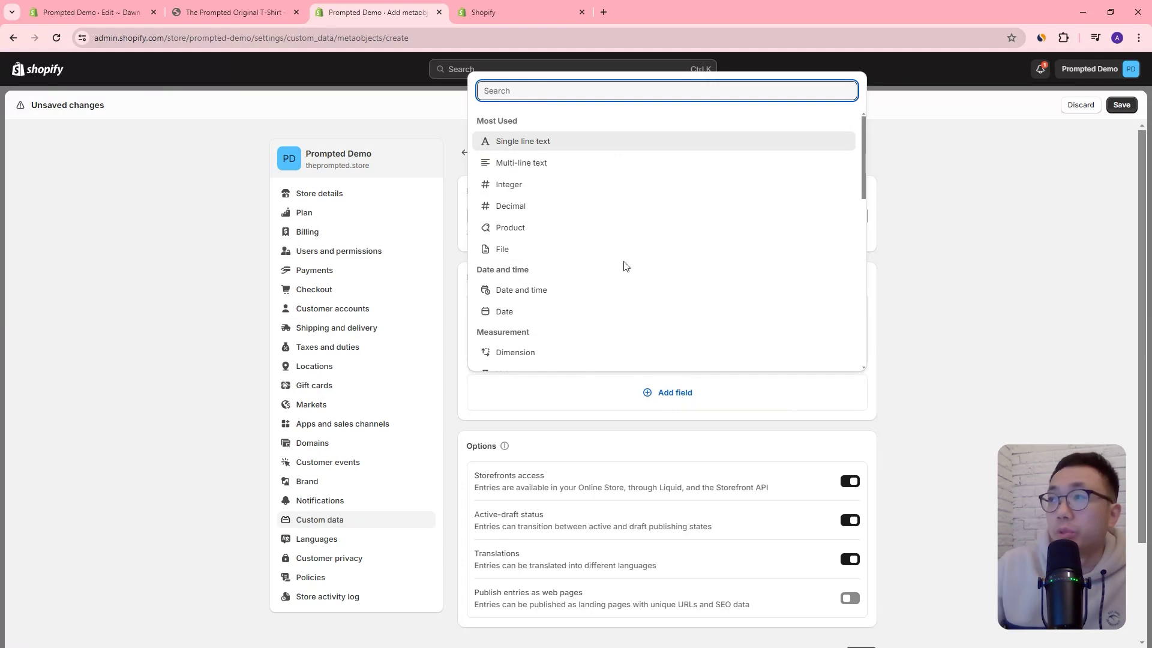
pyautogui.click(574, 149)
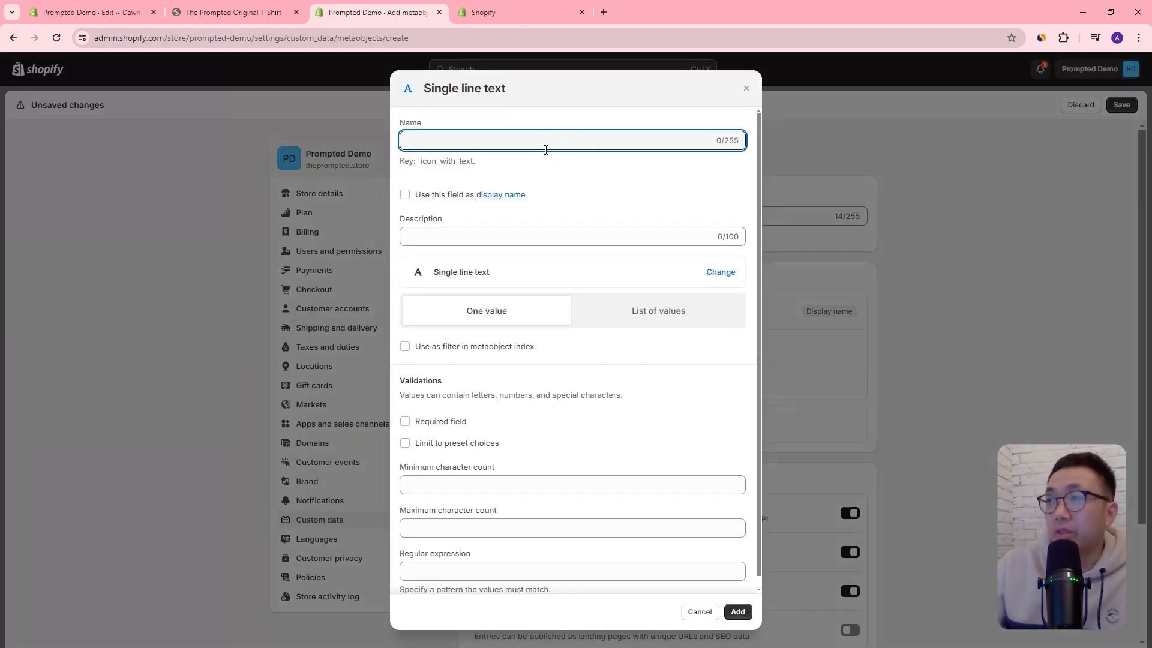
pyautogui.write('Text')
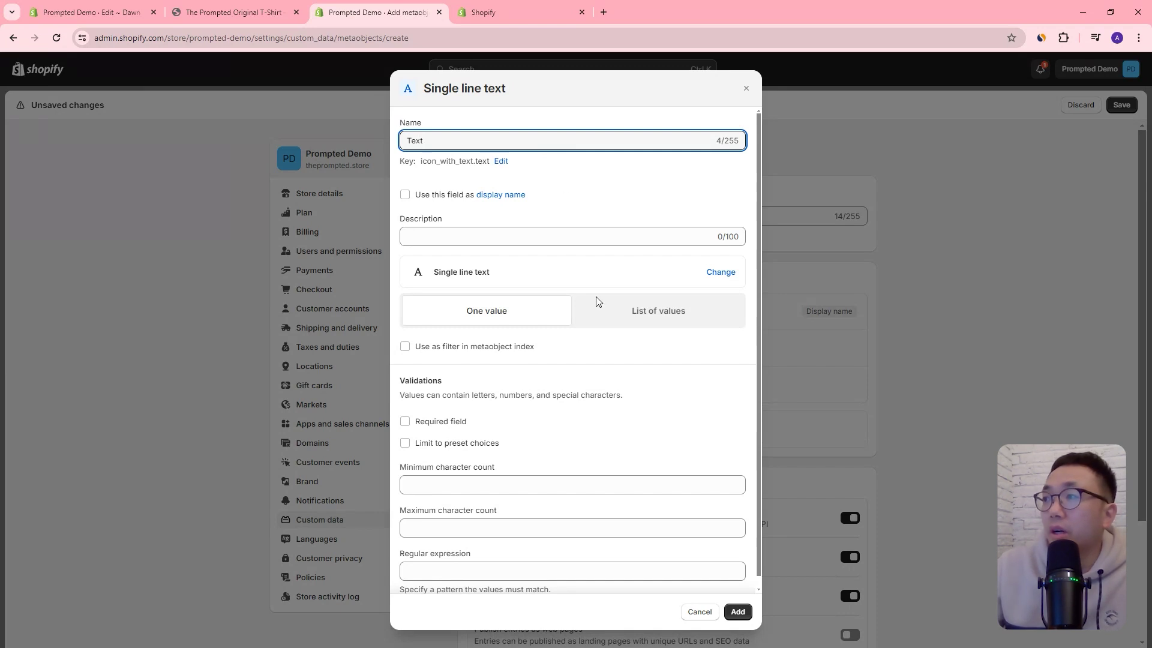
pyautogui.click(645, 311)
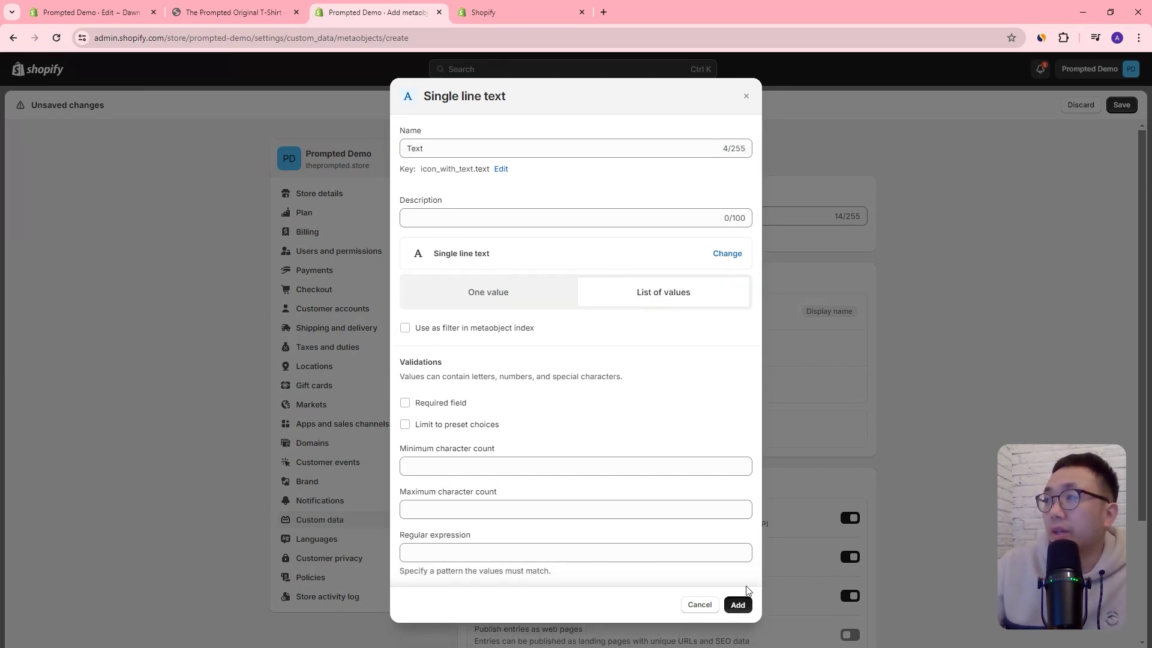
pyautogui.click(738, 604)
pyautogui.click(1120, 106)
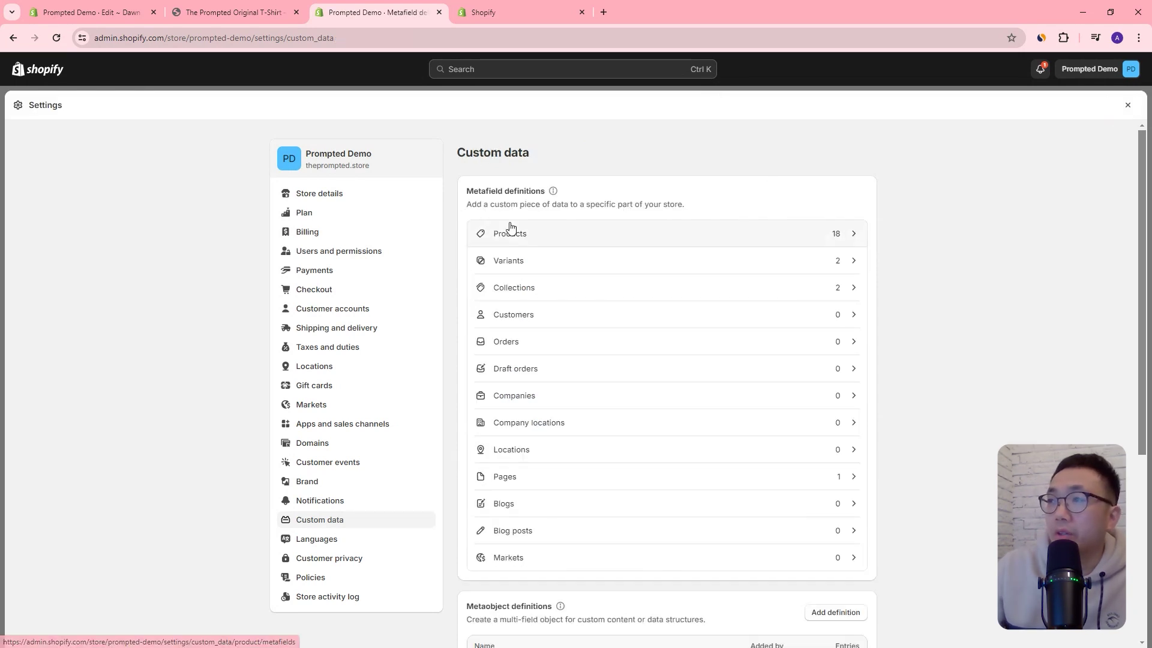
# Start a new product metafield definition named Icons
pyautogui.click(531, 230)
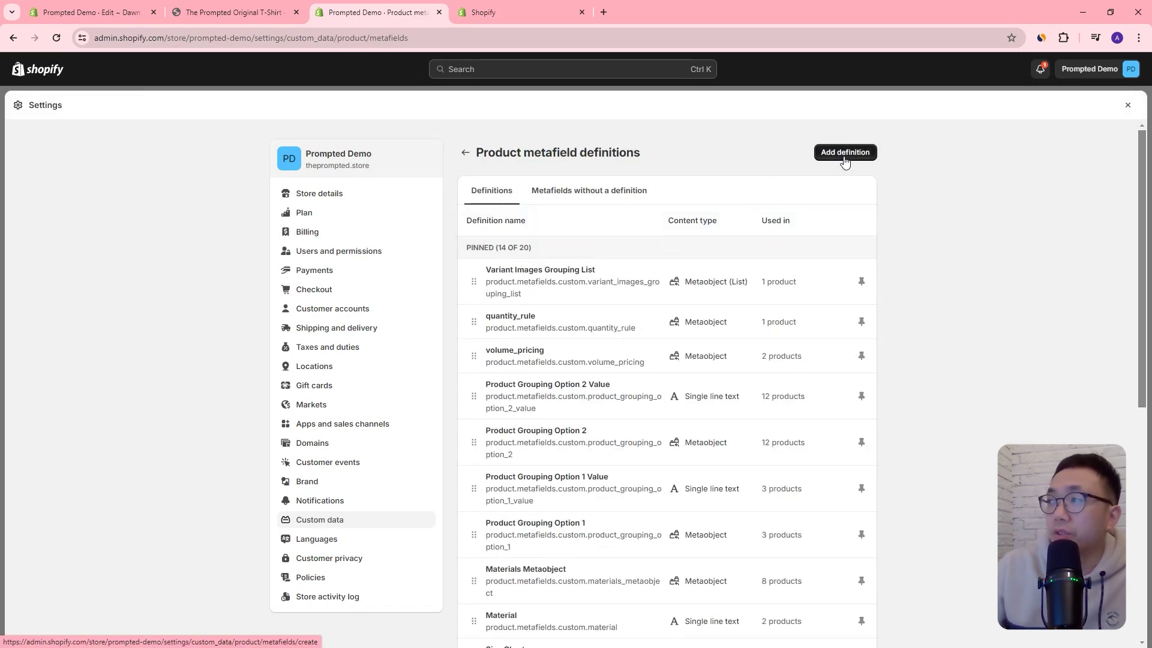
pyautogui.click(842, 157)
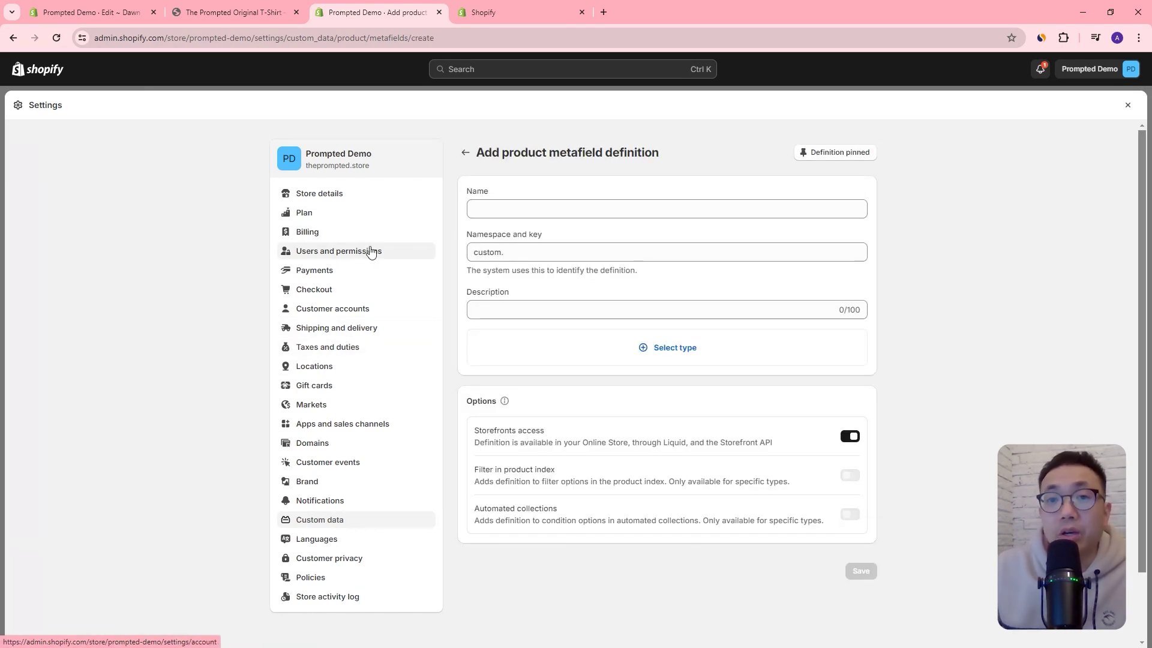
pyautogui.click(486, 206)
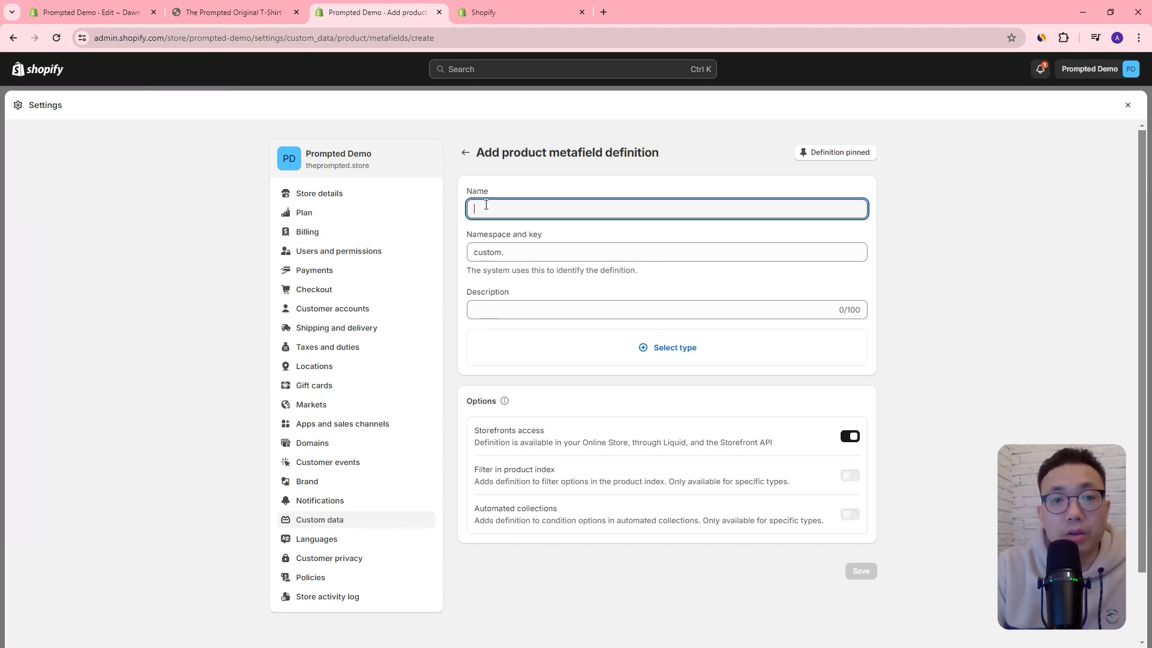
pyautogui.write('Icons')
pyautogui.click(932, 253)
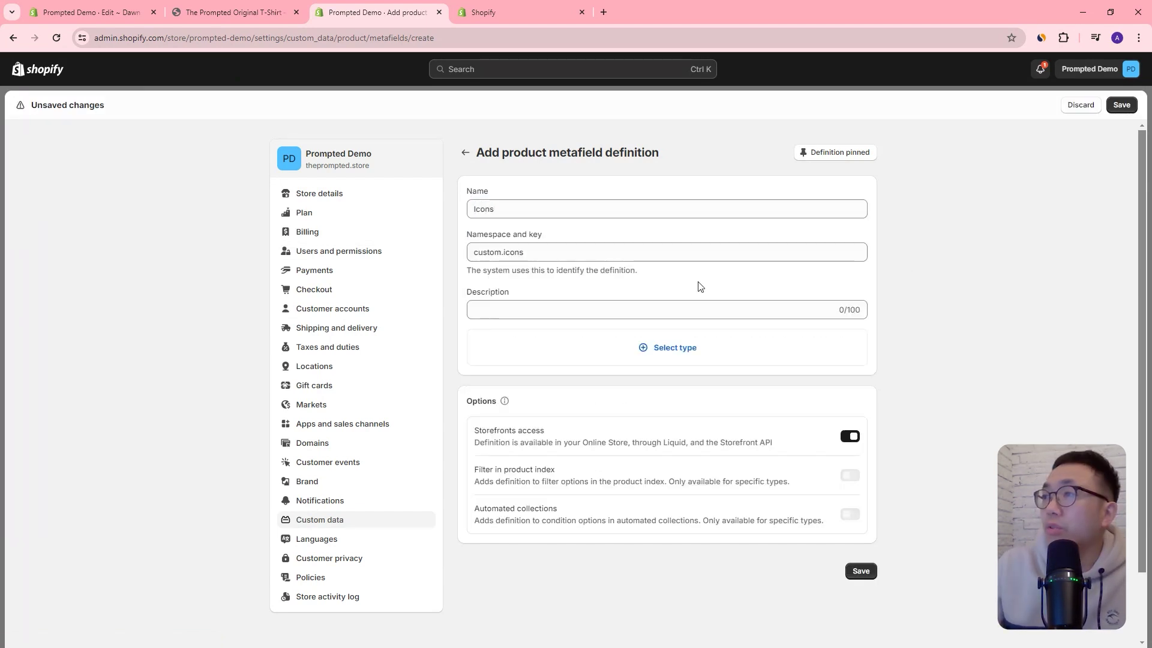
# Set its type to Metaobject referencing Icon With Text and save the definition
pyautogui.click(561, 351)
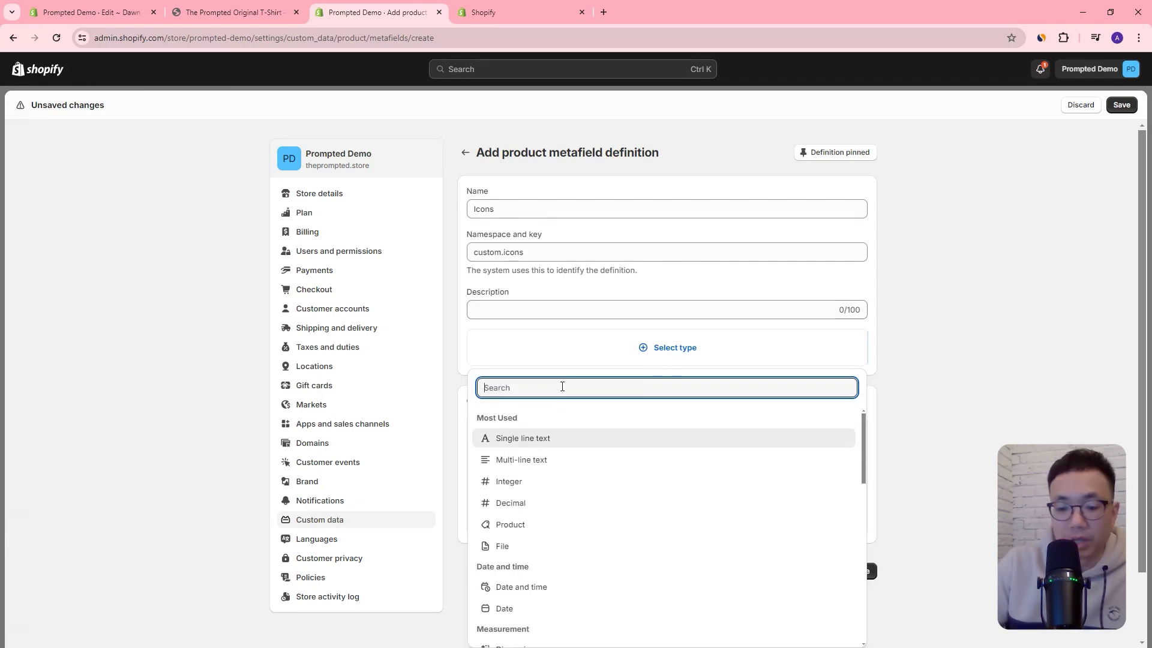
pyautogui.write('meta')
pyautogui.click(536, 438)
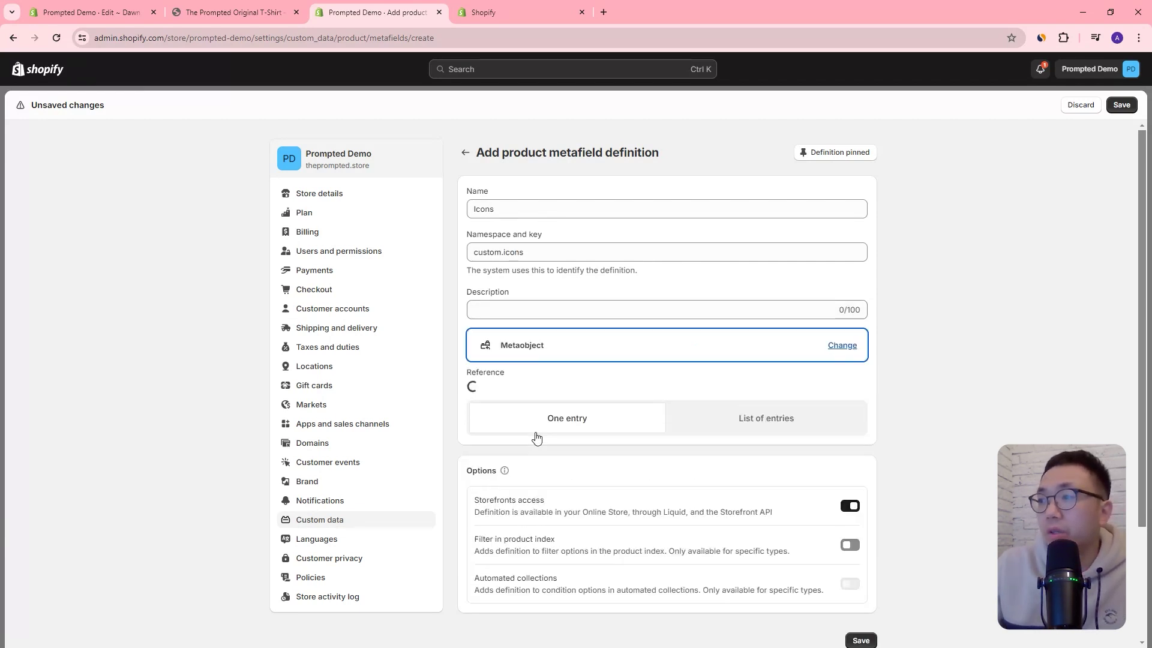
pyautogui.click(558, 394)
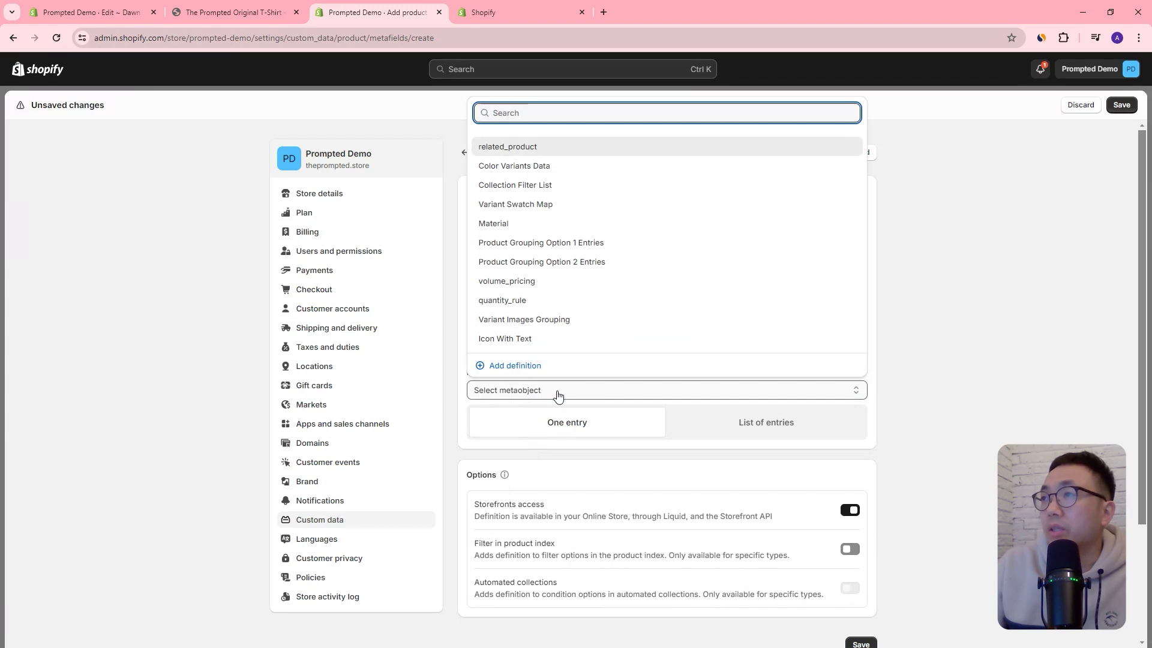
pyautogui.click(550, 341)
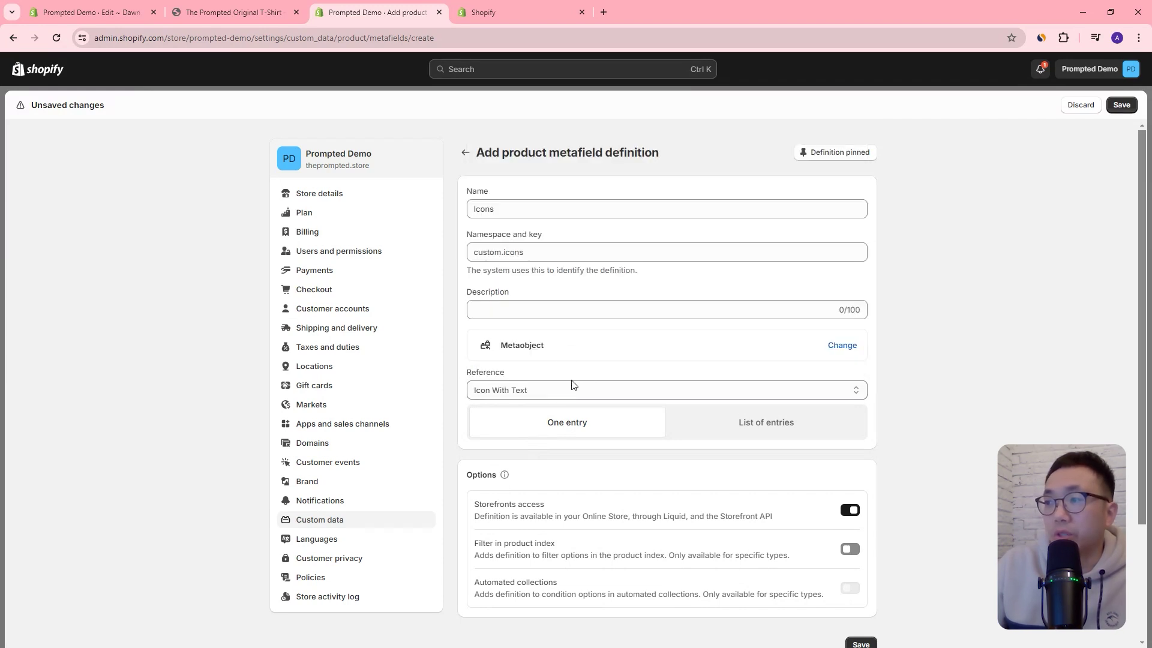
pyautogui.scroll(-2, 857, 540)
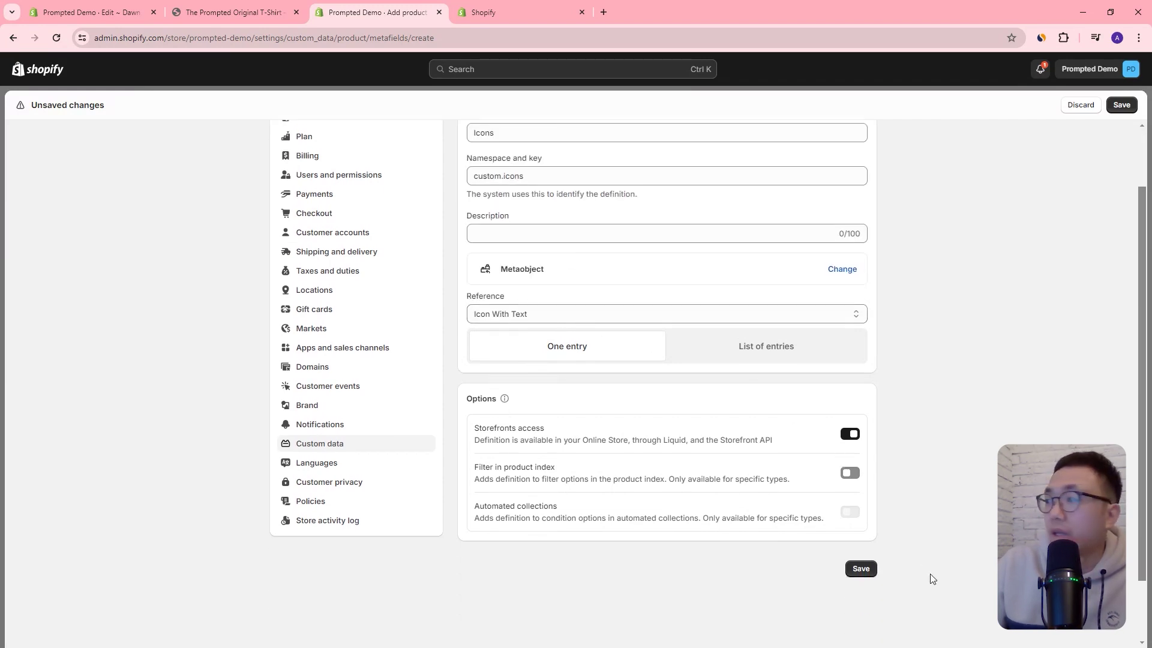
pyautogui.click(864, 566)
pyautogui.hotkey('ctrl', '1')
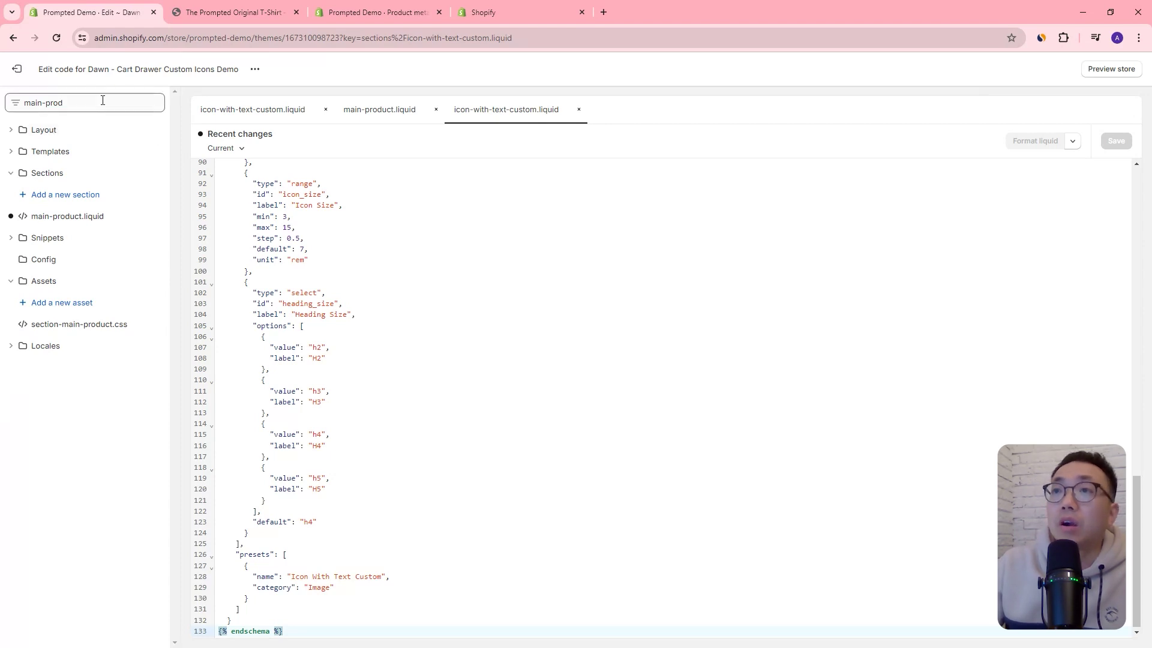
# Select the old text in the theme file filter to replace it
pyautogui.tripleClick(42, 103)
# Filter files by 'cart-d' and open the cart-drawer.liquid snippet
pyautogui.write('cart-draw')
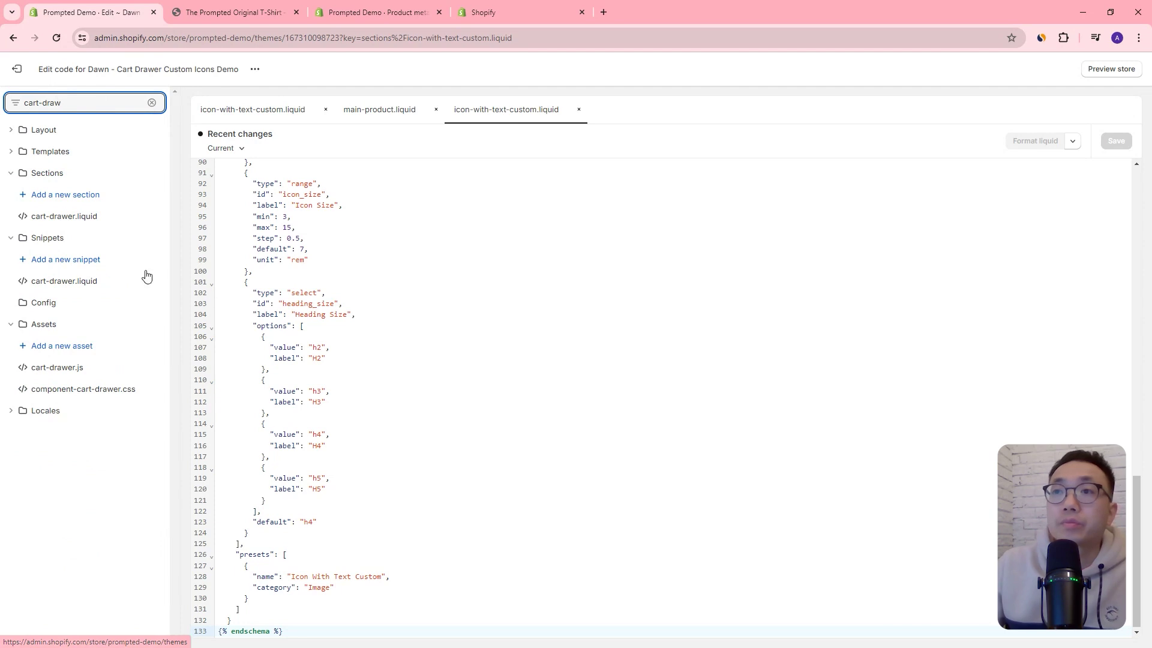
pyautogui.click(108, 216)
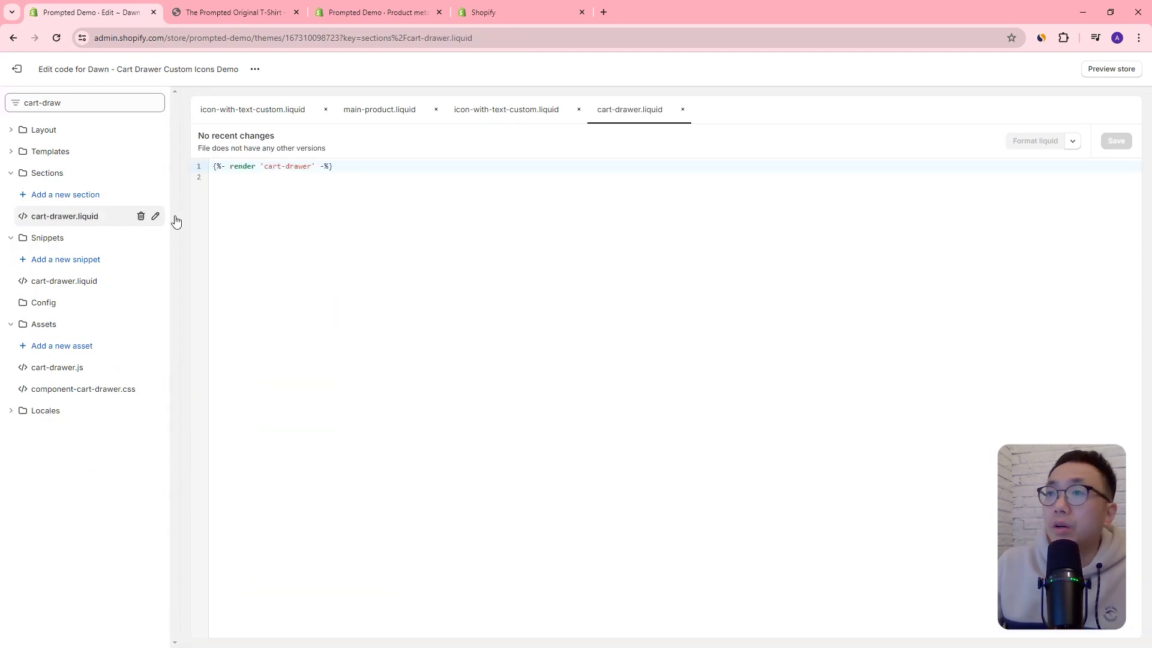
pyautogui.click(82, 282)
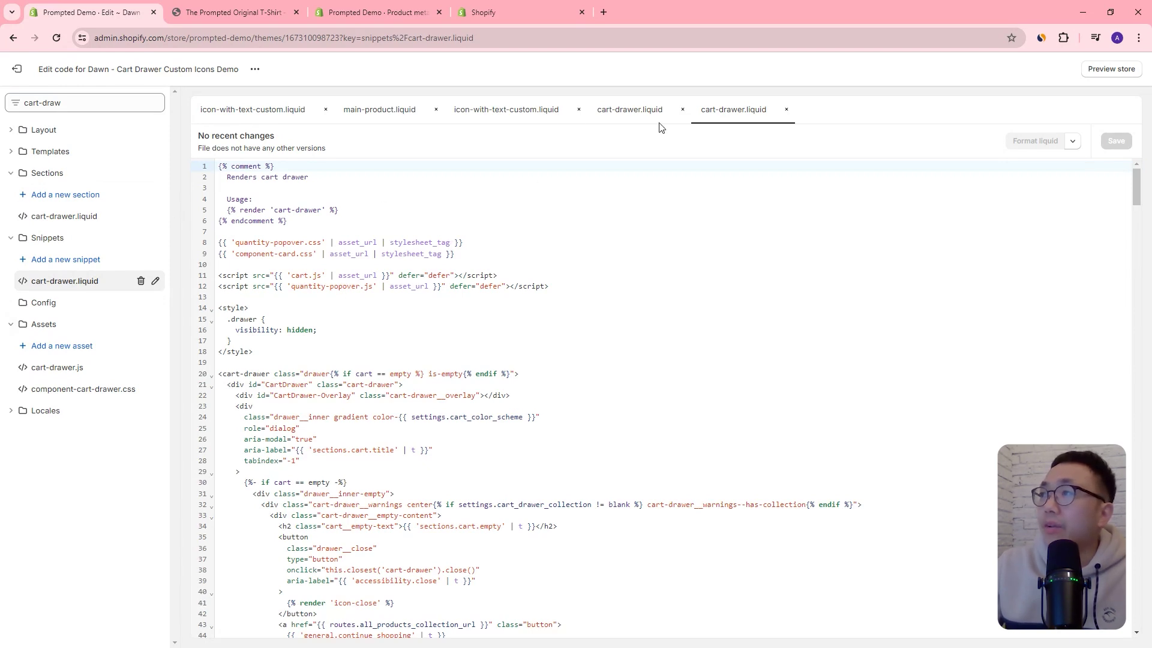
pyautogui.click(682, 109)
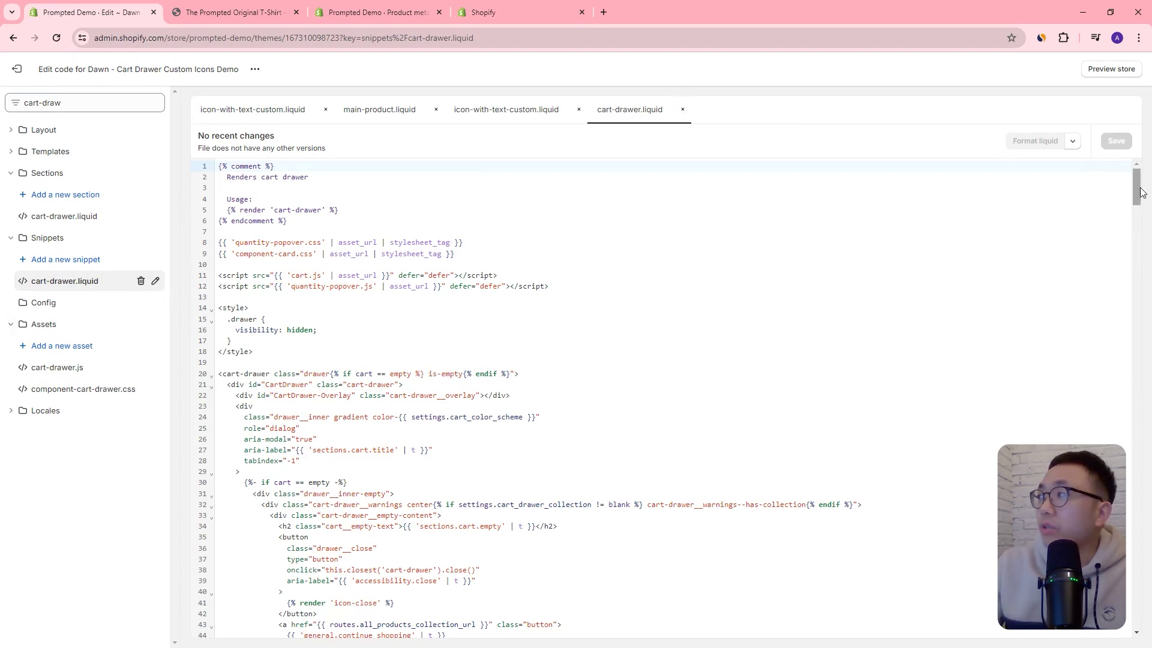
# Locate the cart buttons block, lines 509–528, in cart-drawer.liquid
pyautogui.moveTo(1135, 186); pyautogui.dragTo(1127, 586)
pyautogui.scroll(3, 420, 360)
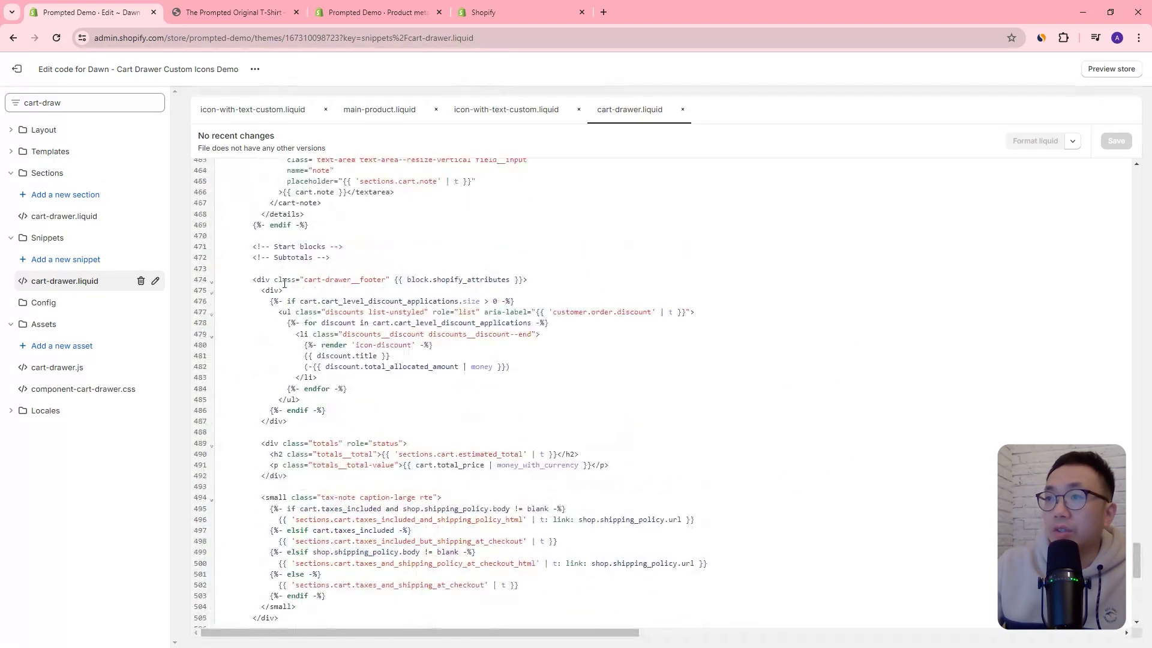
pyautogui.moveTo(282, 280); pyautogui.dragTo(408, 286)
pyautogui.scroll(-8, 360, 360)
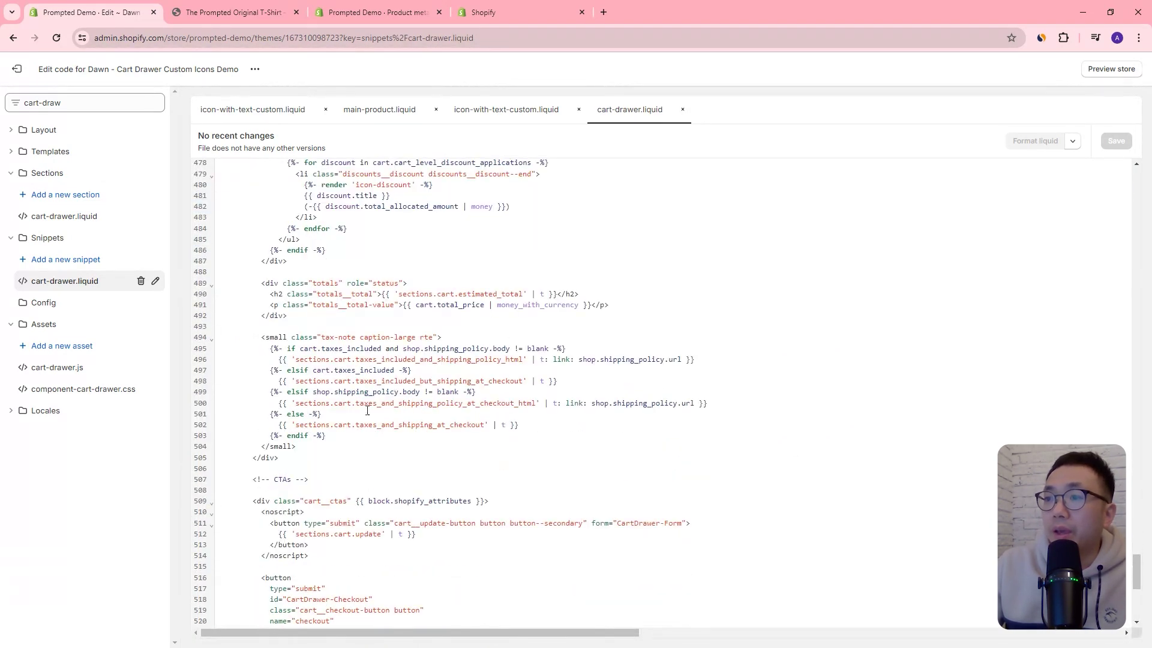
pyautogui.scroll(-2, 324, 421)
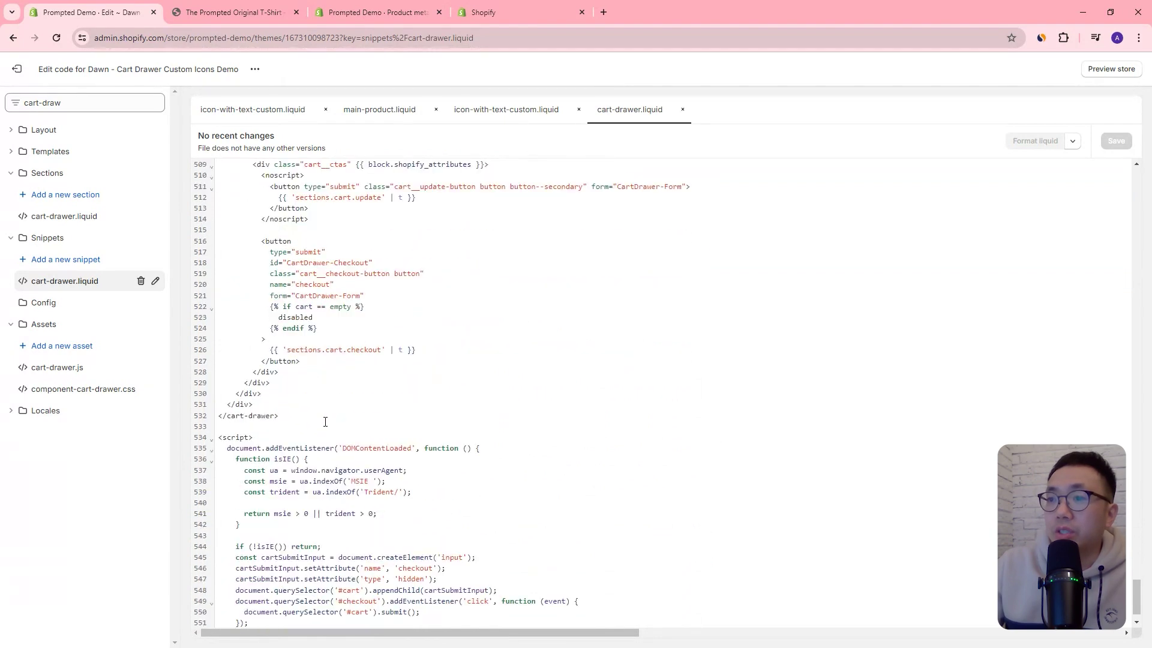
pyautogui.scroll(4, 324, 414)
pyautogui.scroll(2, 318, 376)
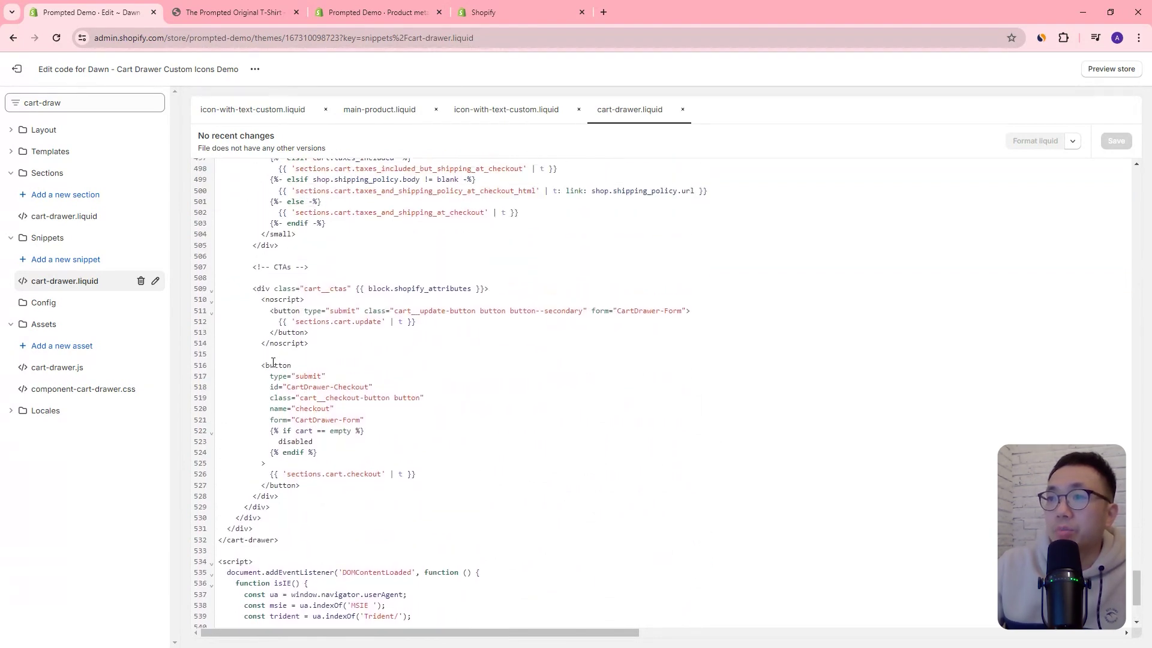
pyautogui.moveTo(262, 365); pyautogui.dragTo(436, 488)
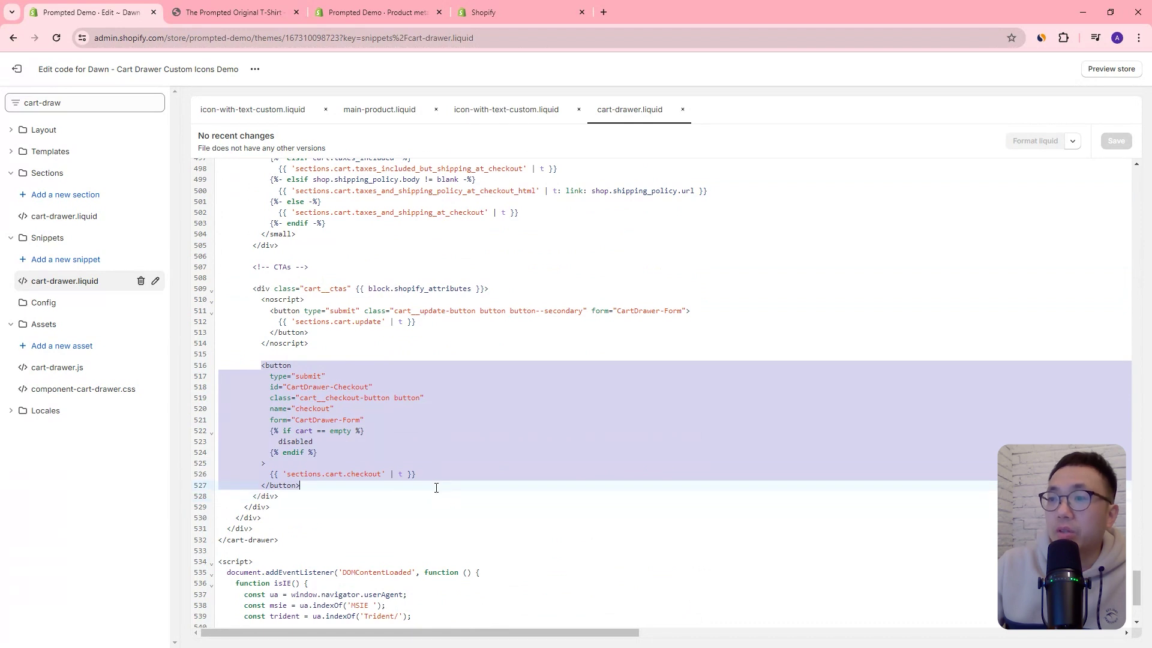
pyautogui.moveTo(280, 497); pyautogui.dragTo(163, 292)
# Paste the icon rendering block on line 530 after the buttons and save the snippet
pyautogui.click(297, 504)
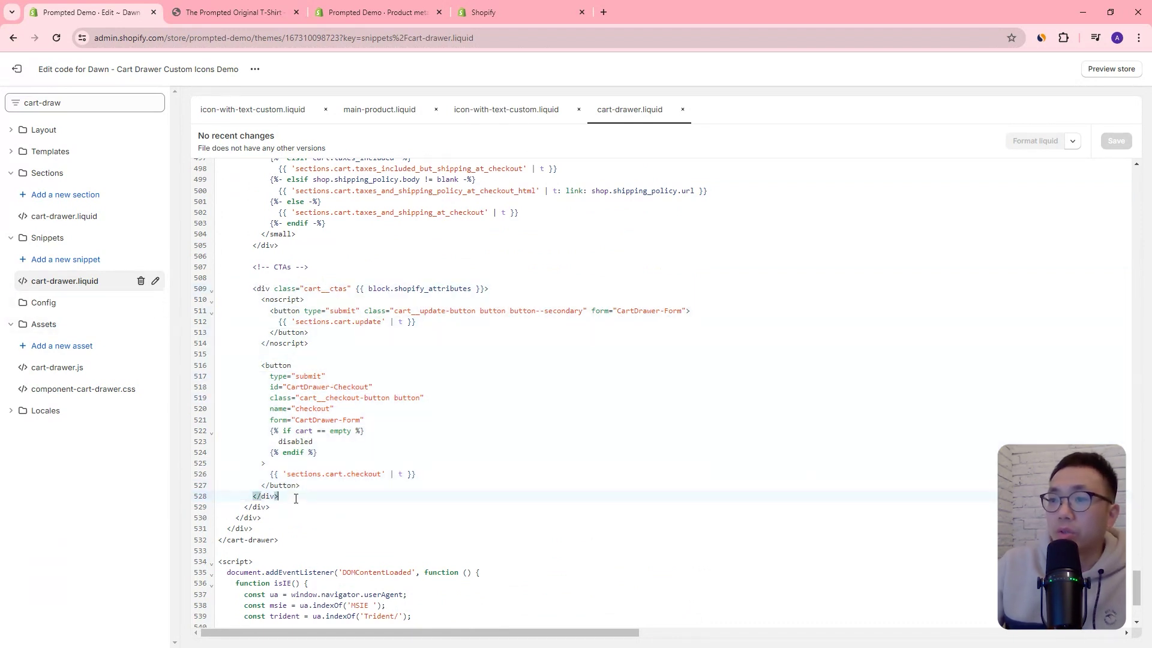
pyautogui.press('Return')
pyautogui.press('Return')
pyautogui.press('Return')
pyautogui.click(252, 525)
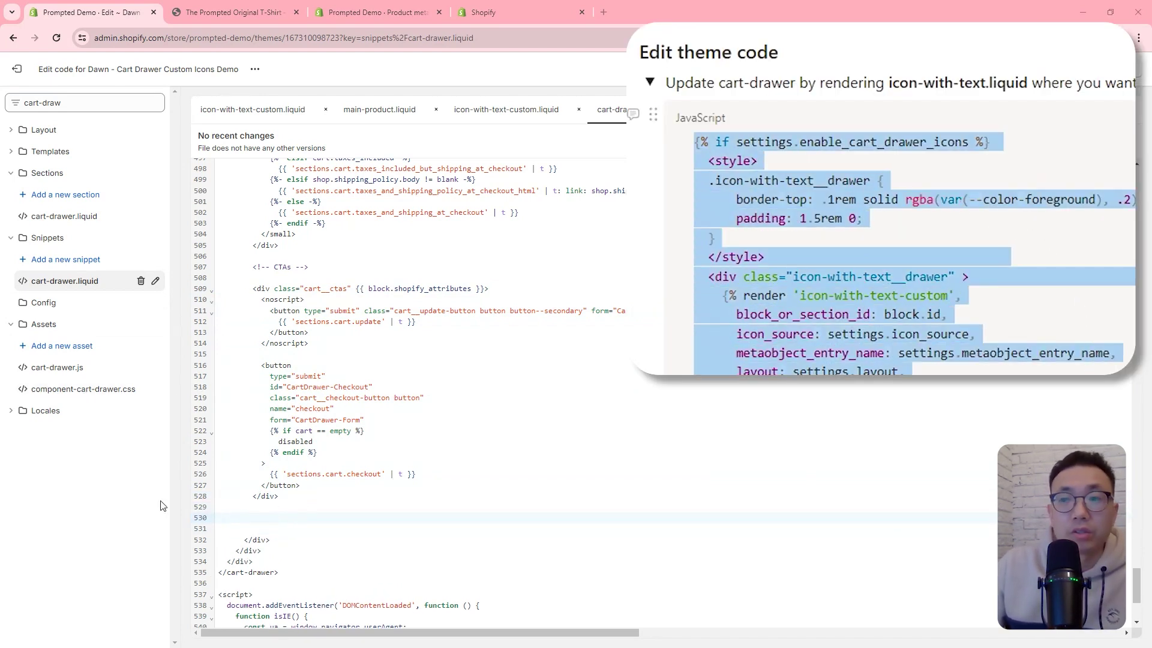
pyautogui.write('{% if settings.enable_cart_drawer_icons %}   <style>   .icon-with-text__drawer {       border-top: .1rem solid rgba(var(--color-foreground), .2);       padding: 1.5rem 0;   }   </style>   <div class="icon-with-text__drawer" >     {% render \'icon-with-text-custom\',       block_or_section_id: block.id,       icon_source: settings.icon_source,       metaobject_entry_name: settings.metaobject_entry_name,       layout: settings.layout,       icons_per_line: settings.icons_per_line,       num_columns: settings.num_columns,       icon_size: settings.icon_size,       heading_size: settings.heading_size,       icons_horiz_padding_left: settings.icons_horiz_padding_left,       icons_horiz_padding_right: settings.icons_horiz_padding_right     %}   </div> {% endif %}')
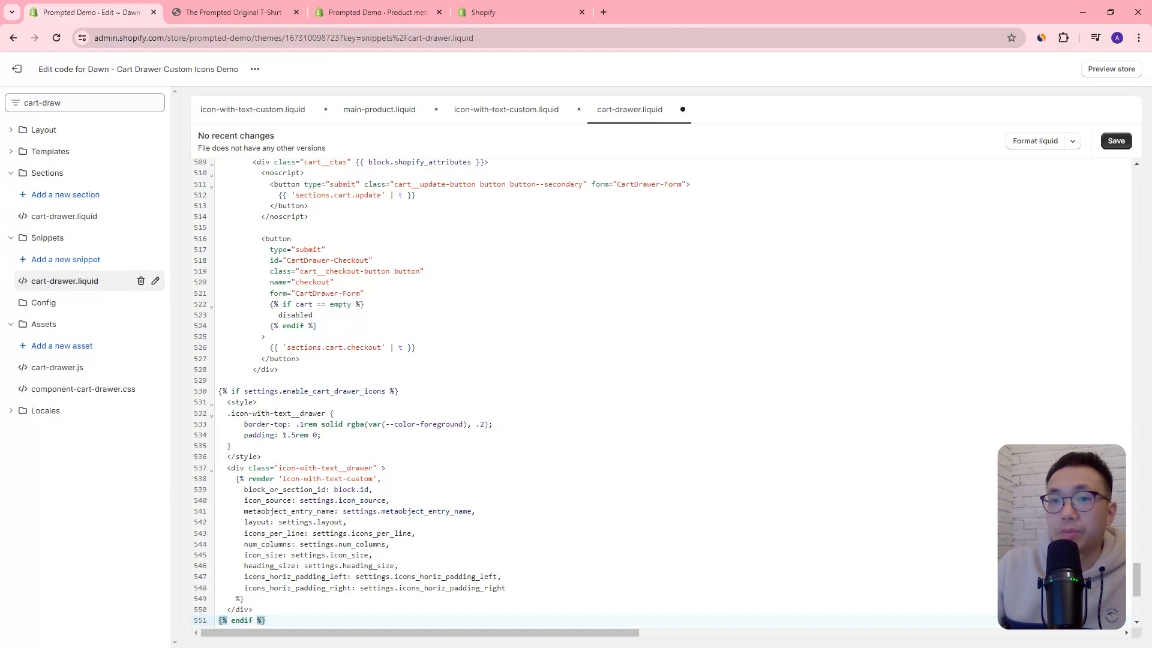
pyautogui.click(1115, 141)
pyautogui.click(72, 103)
pyautogui.write('s')
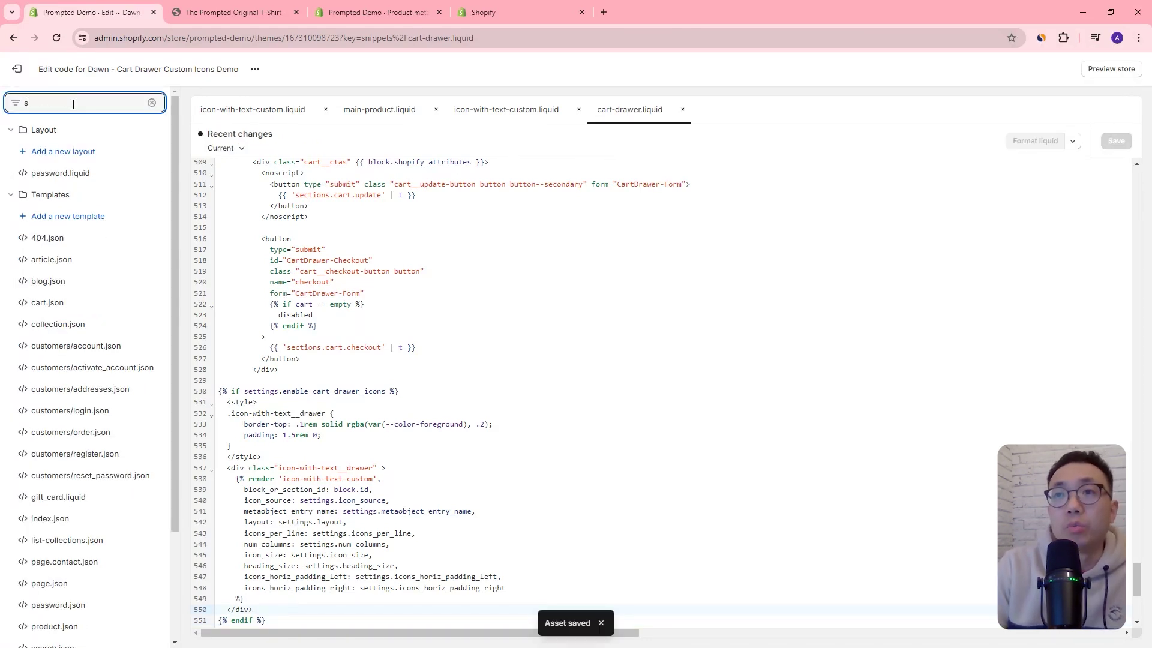
pyautogui.write('etting')
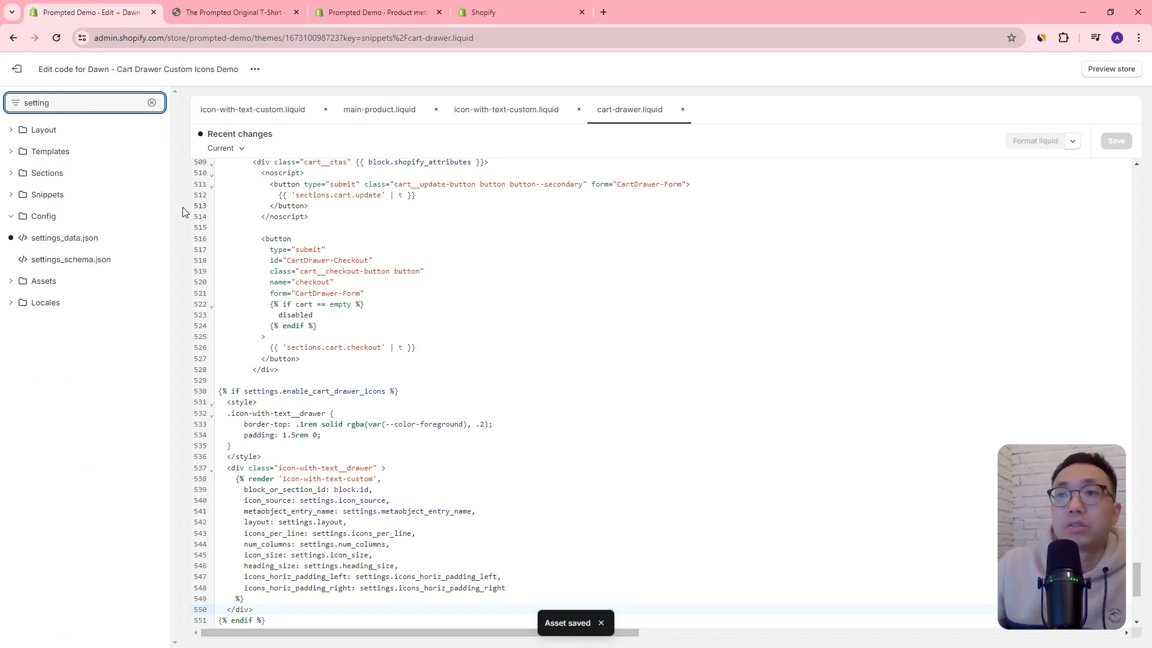
# Open settings_schema.json and search it for the cart settings
pyautogui.click(95, 262)
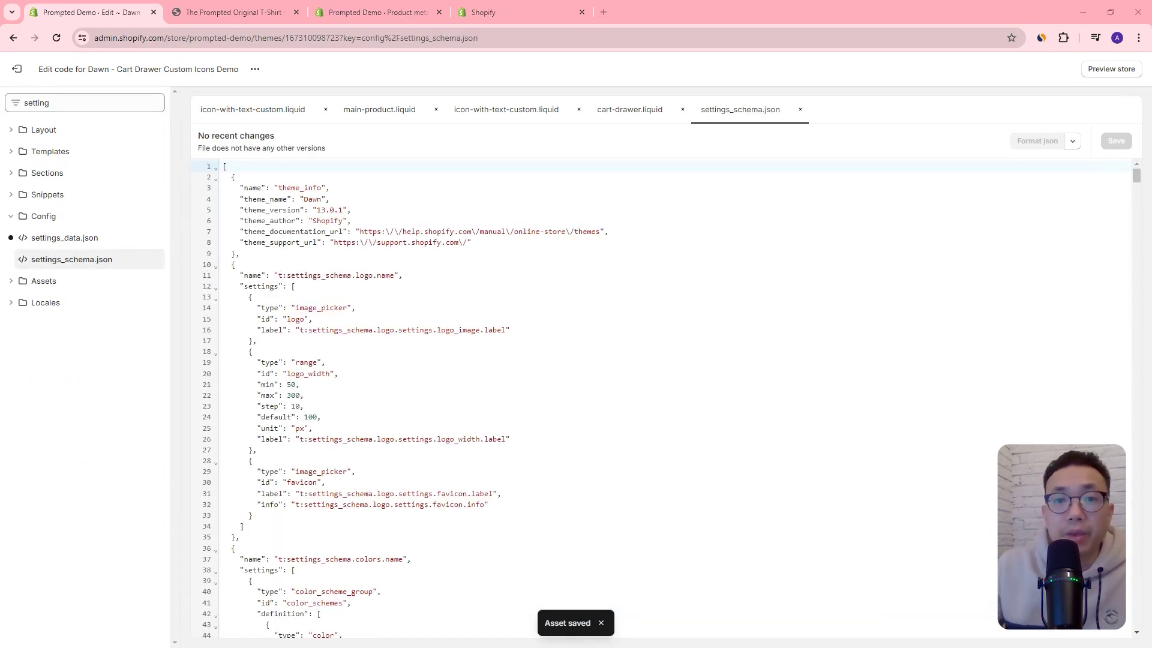
pyautogui.click(431, 358)
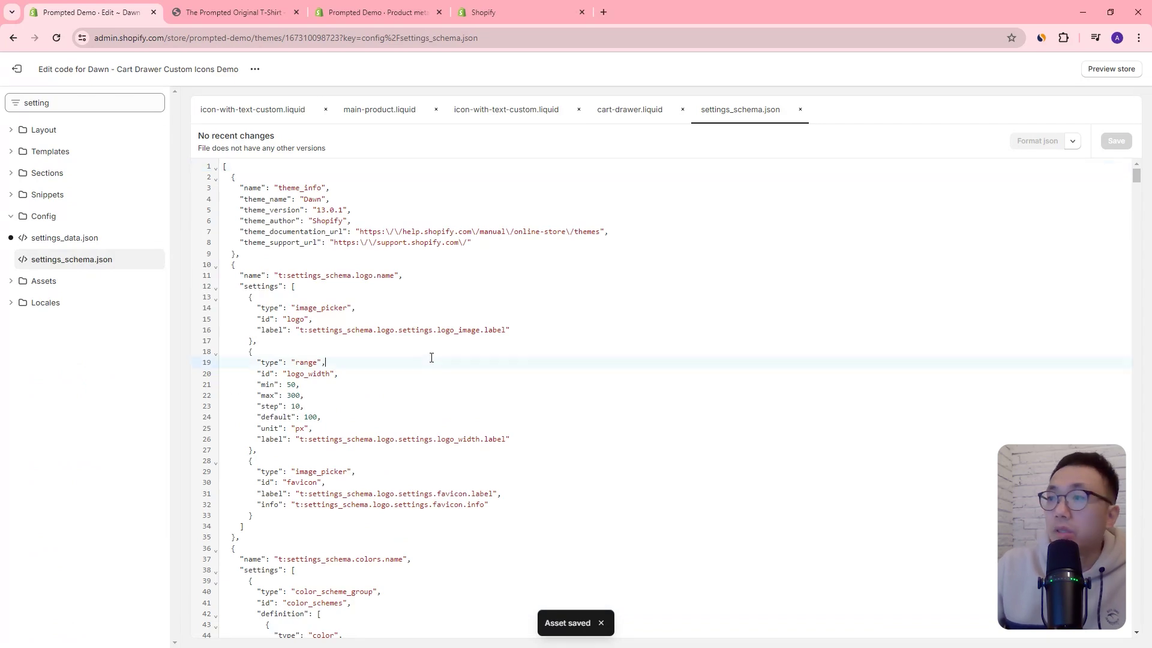
pyautogui.hotkey('ctrl', 'f')
pyautogui.write('cart')
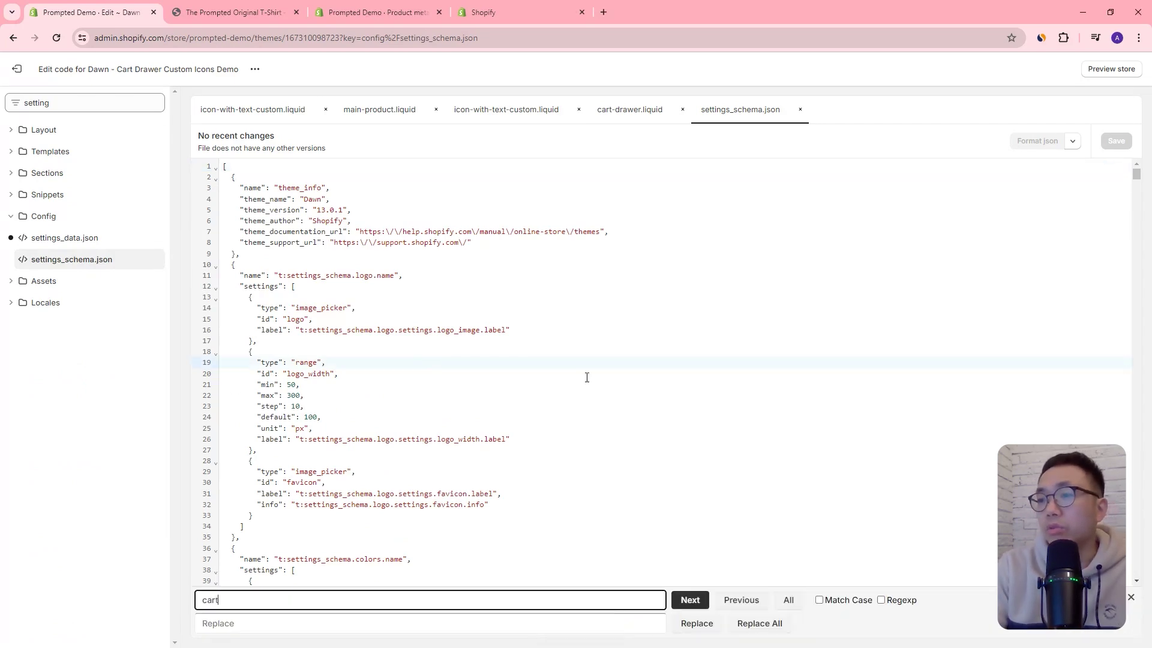
pyautogui.scroll(-10, 537, 325)
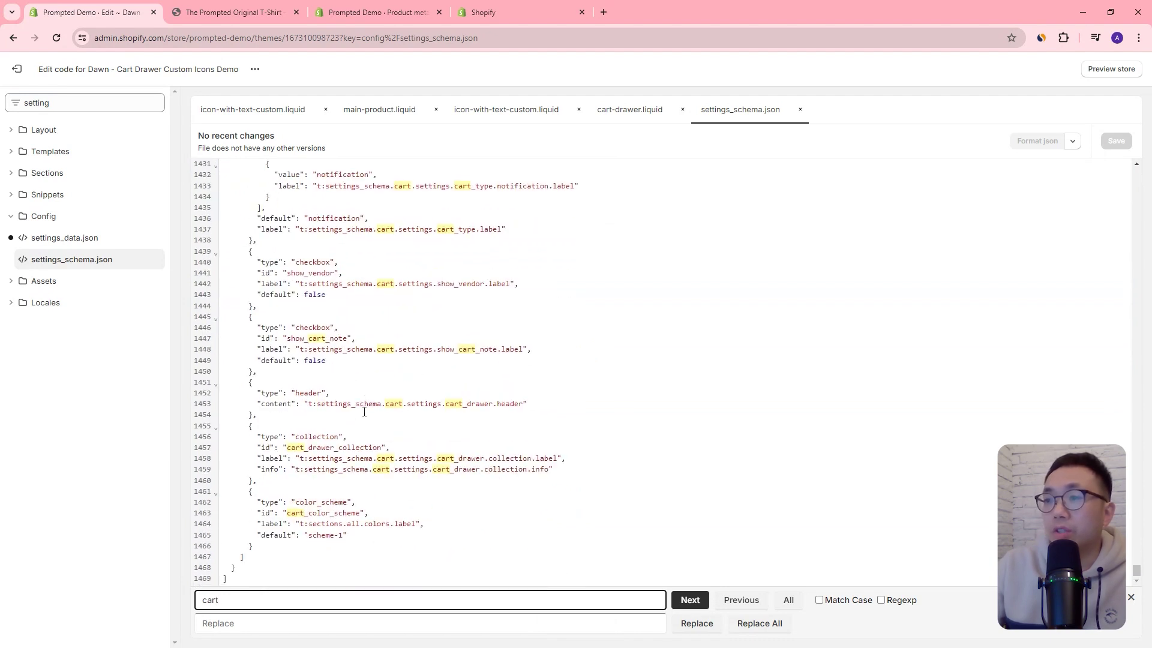
# Insert the cart drawer icon settings after cart_color_scheme and save the file
pyautogui.click(262, 544)
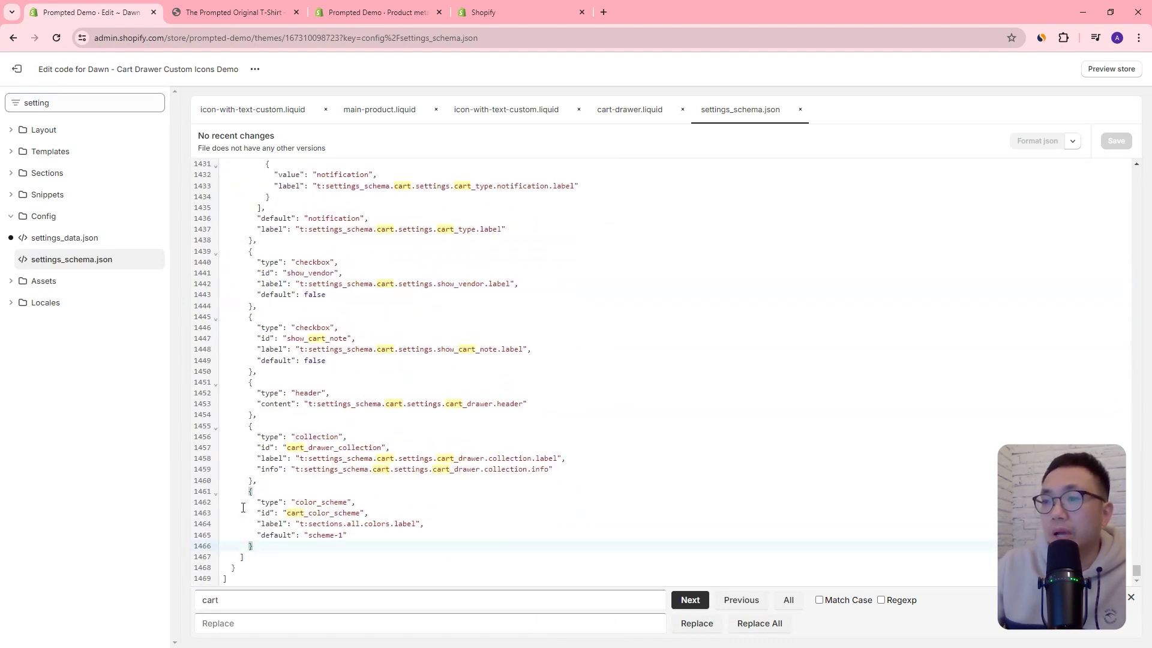
pyautogui.write(',')
pyautogui.press('Return')
pyautogui.press('Return')
pyautogui.press('Return')
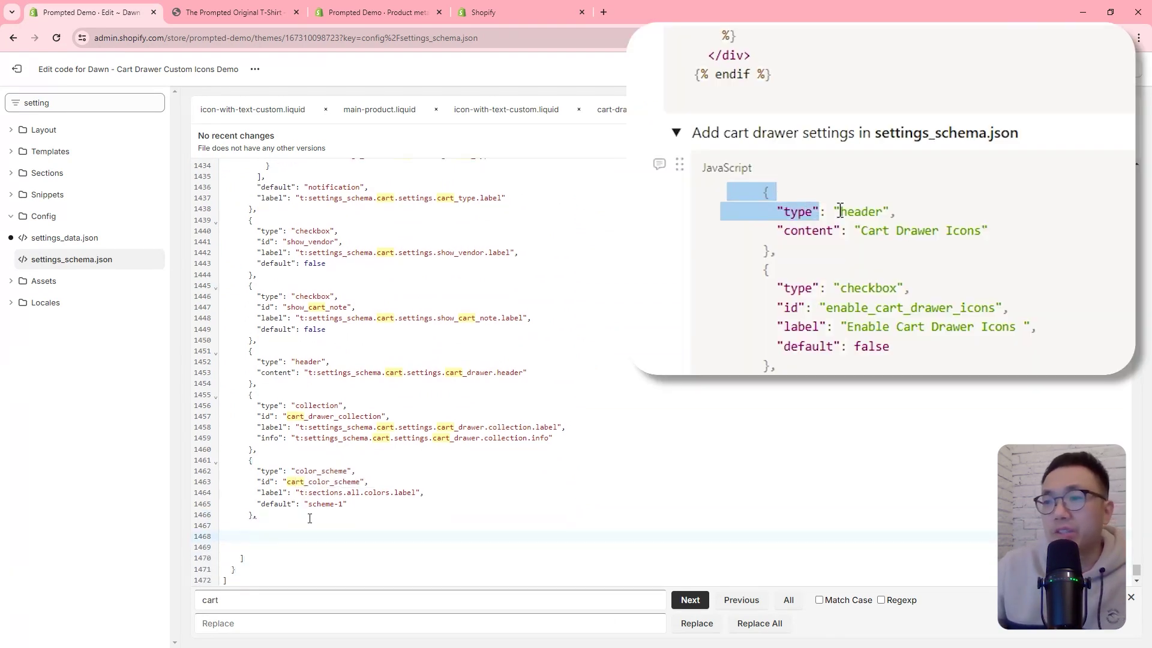
pyautogui.hotkey('ctrl', 'v')
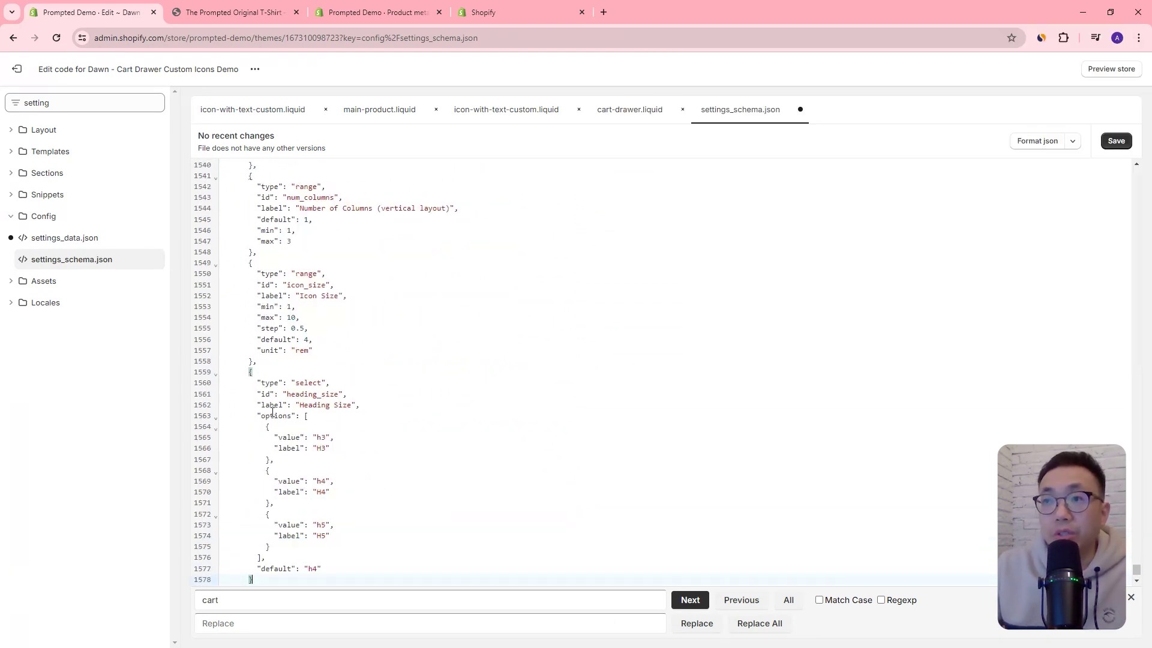
pyautogui.scroll(5, 272, 411)
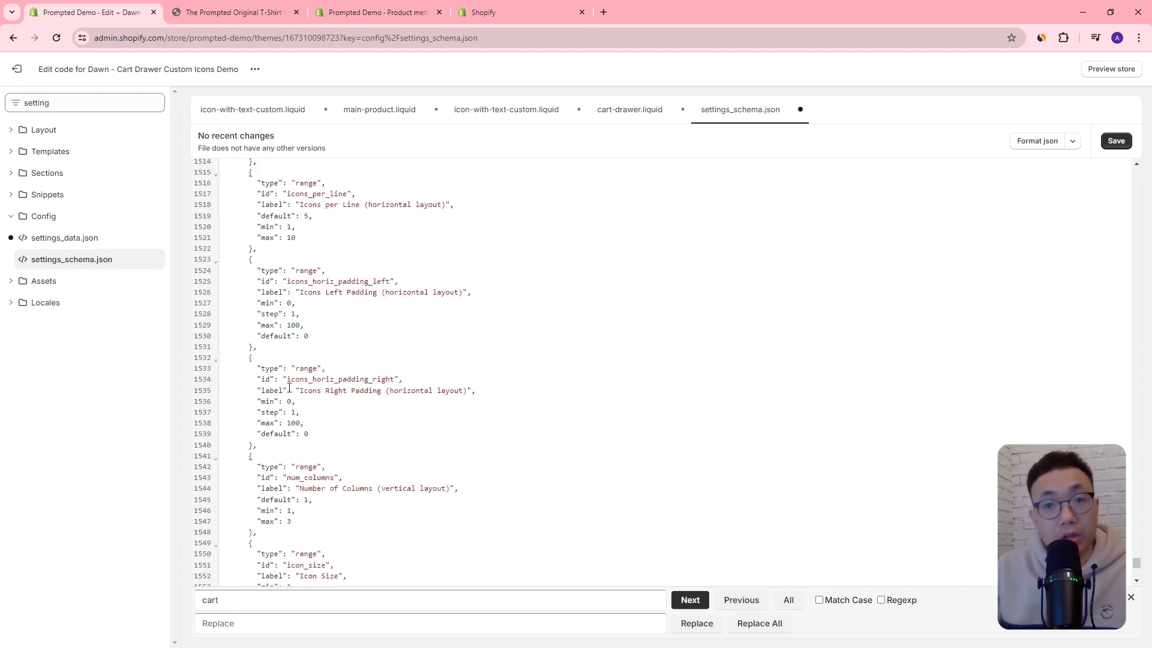
pyautogui.scroll(4, 303, 325)
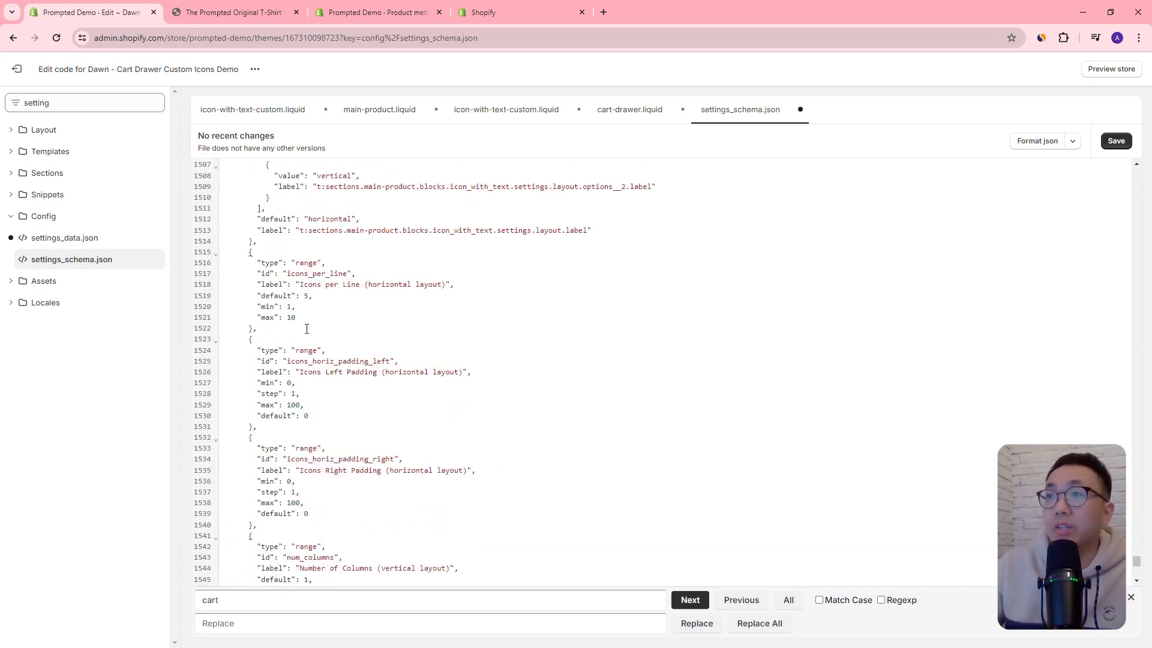
pyautogui.scroll(2, 839, 320)
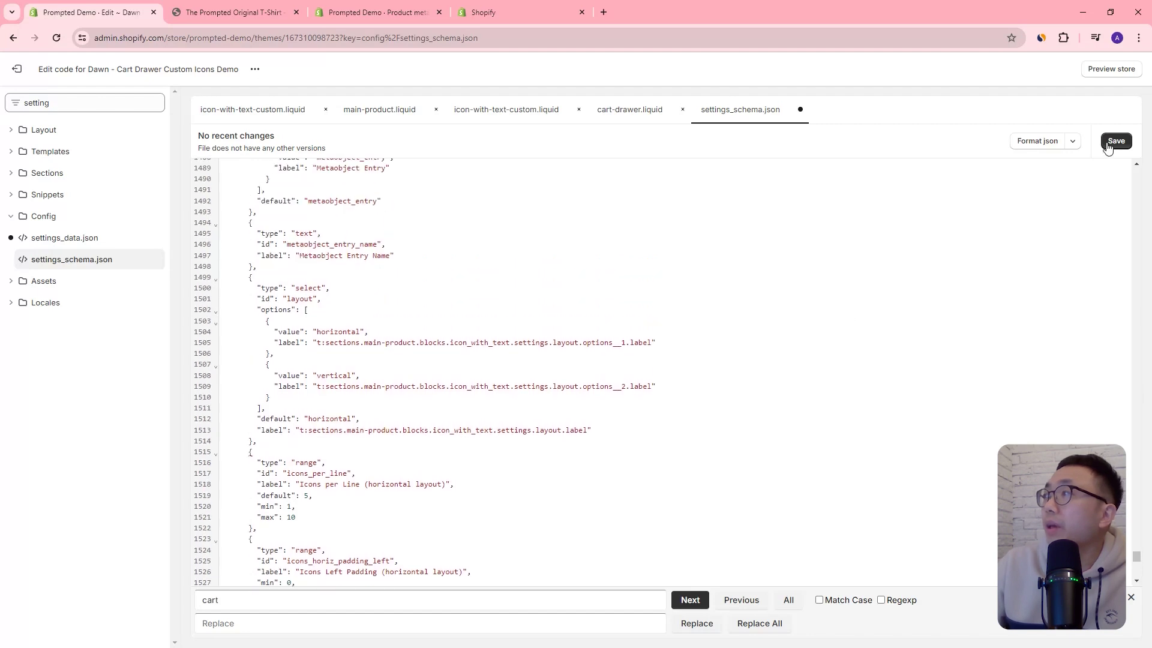
pyautogui.click(1113, 141)
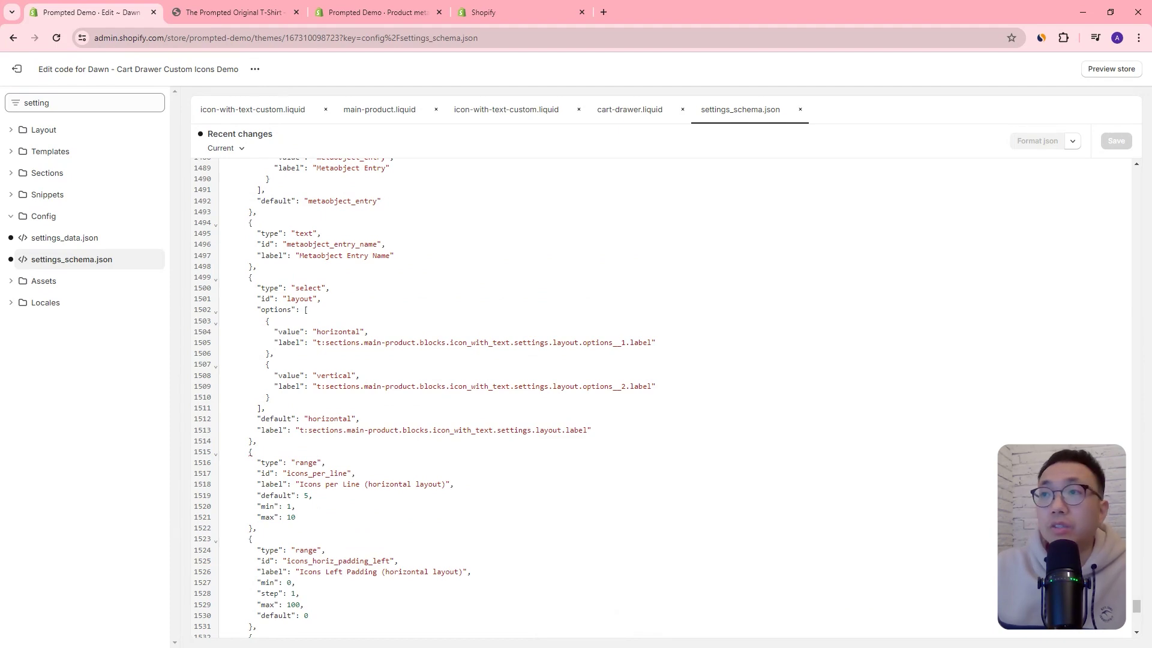
# Open the theme customizer and expand the Cart section of Theme settings
pyautogui.click(255, 69)
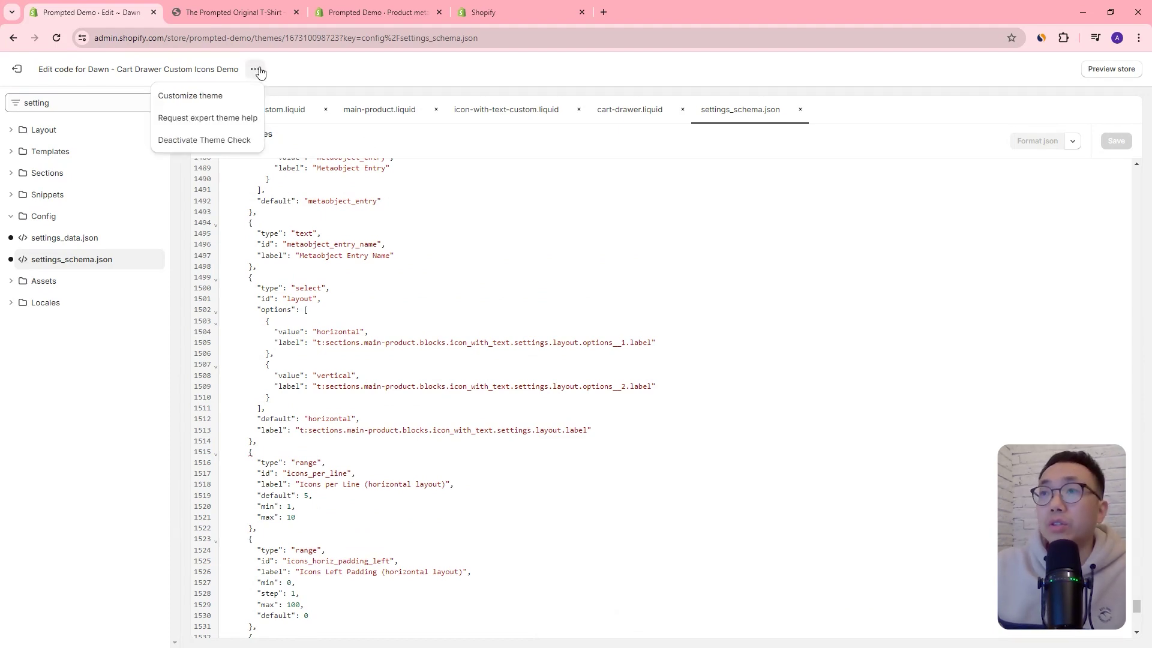
pyautogui.click(230, 100)
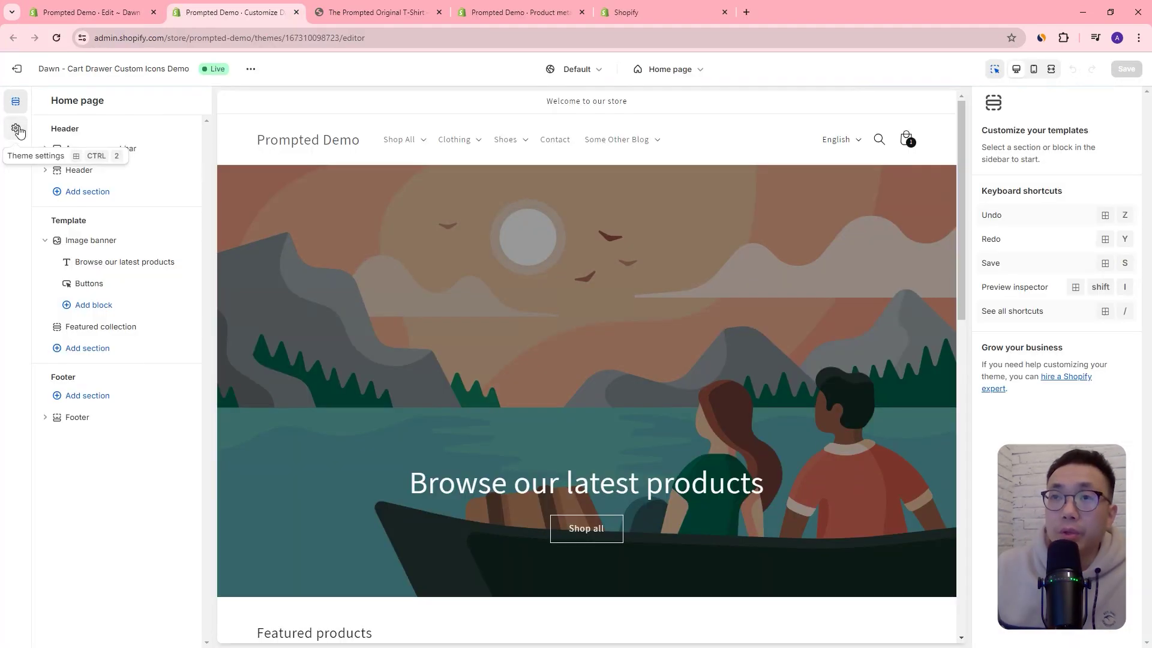
pyautogui.click(16, 128)
pyautogui.scroll(-3, 142, 267)
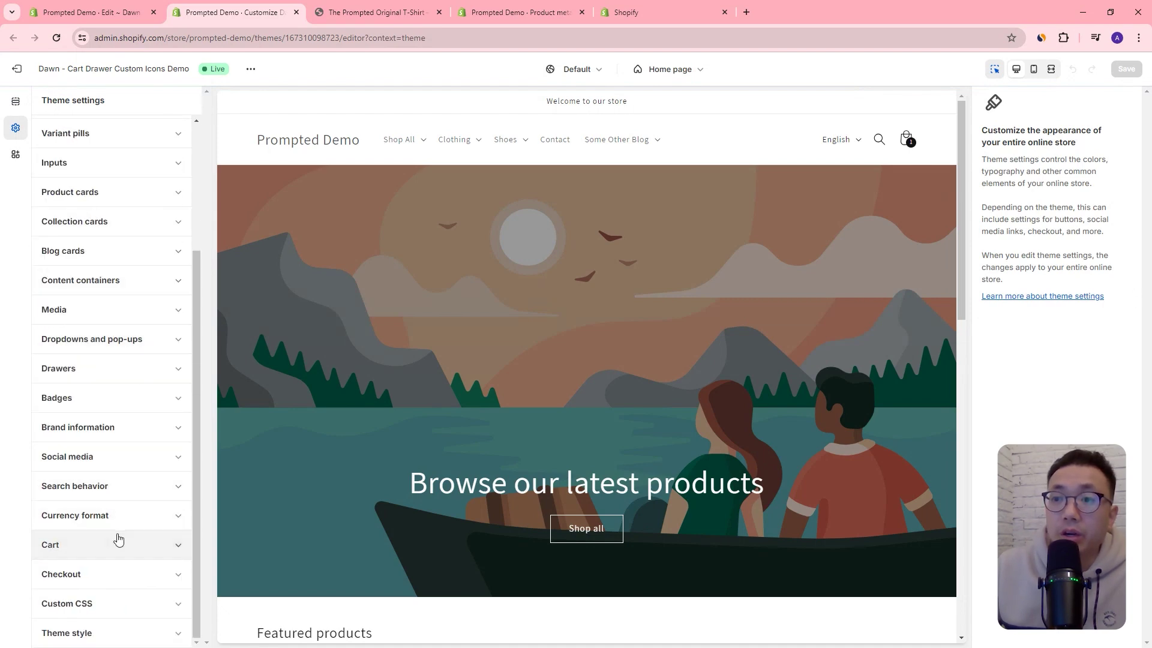
pyautogui.click(118, 543)
# Confirm the Cart type is set to Drawer
pyautogui.scroll(-7, 130, 453)
pyautogui.scroll(2, 126, 234)
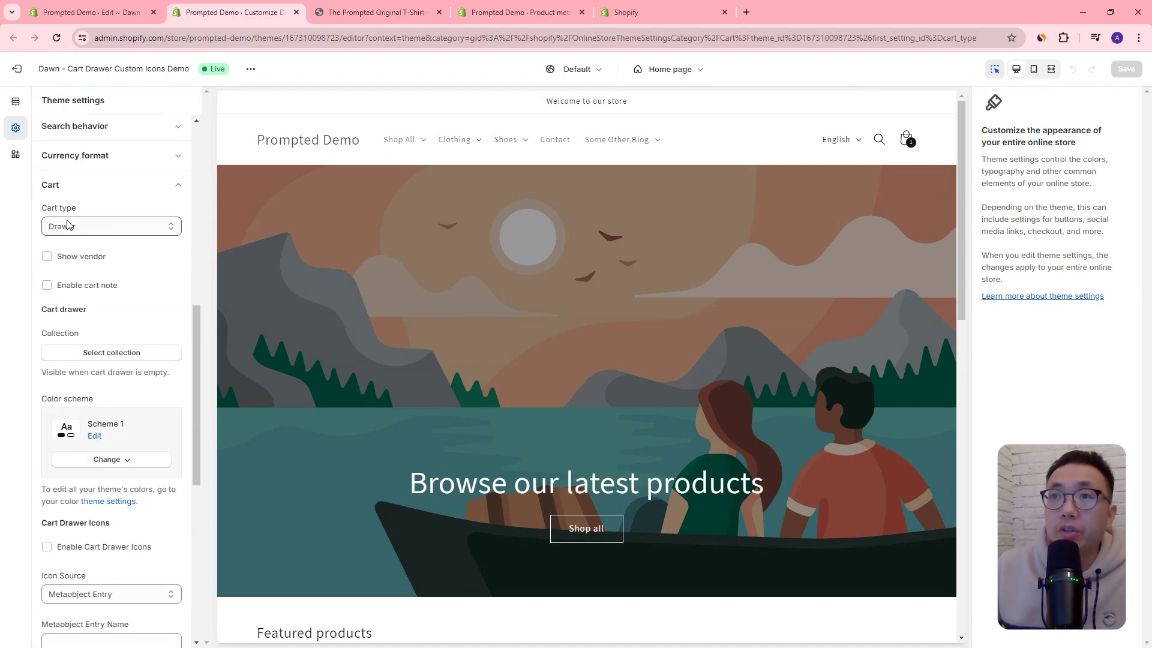
pyautogui.click(126, 228)
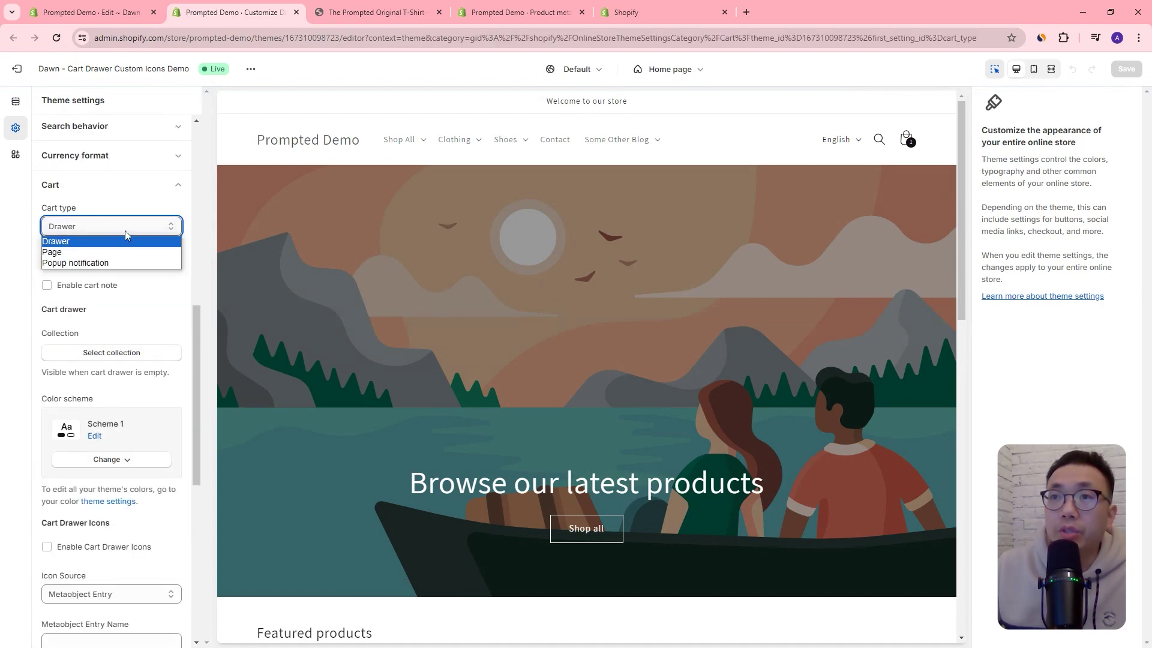
pyautogui.click(85, 240)
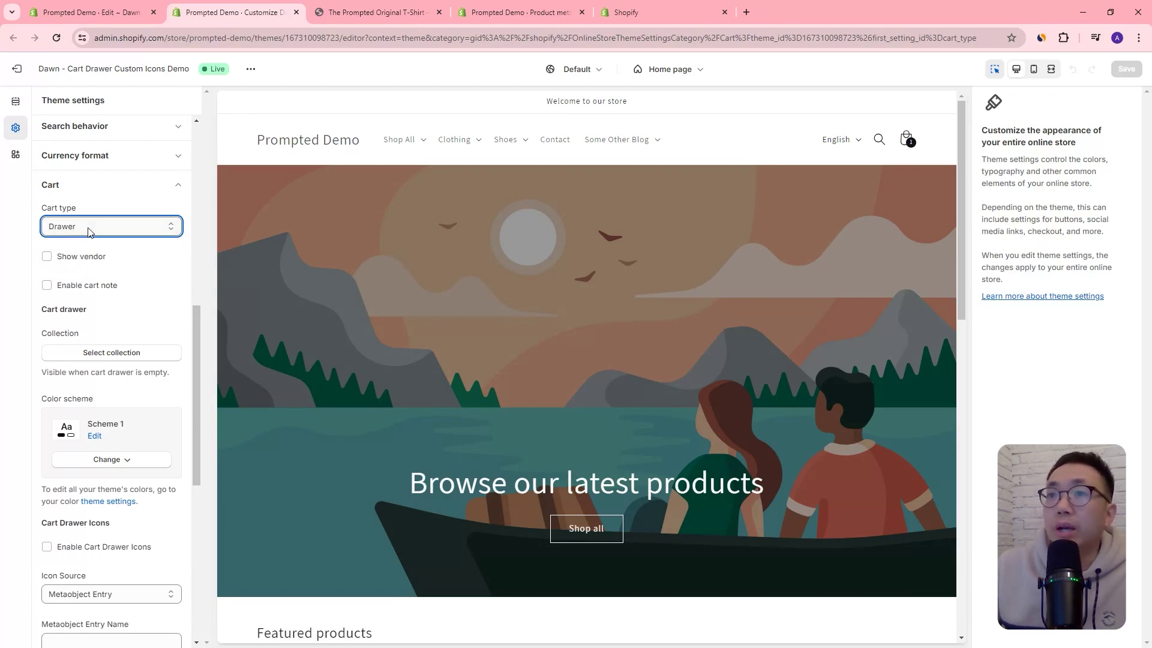
# Close the storefront cart drawer and scroll the customizer to the Cart Drawer Icons options
pyautogui.click(375, 12)
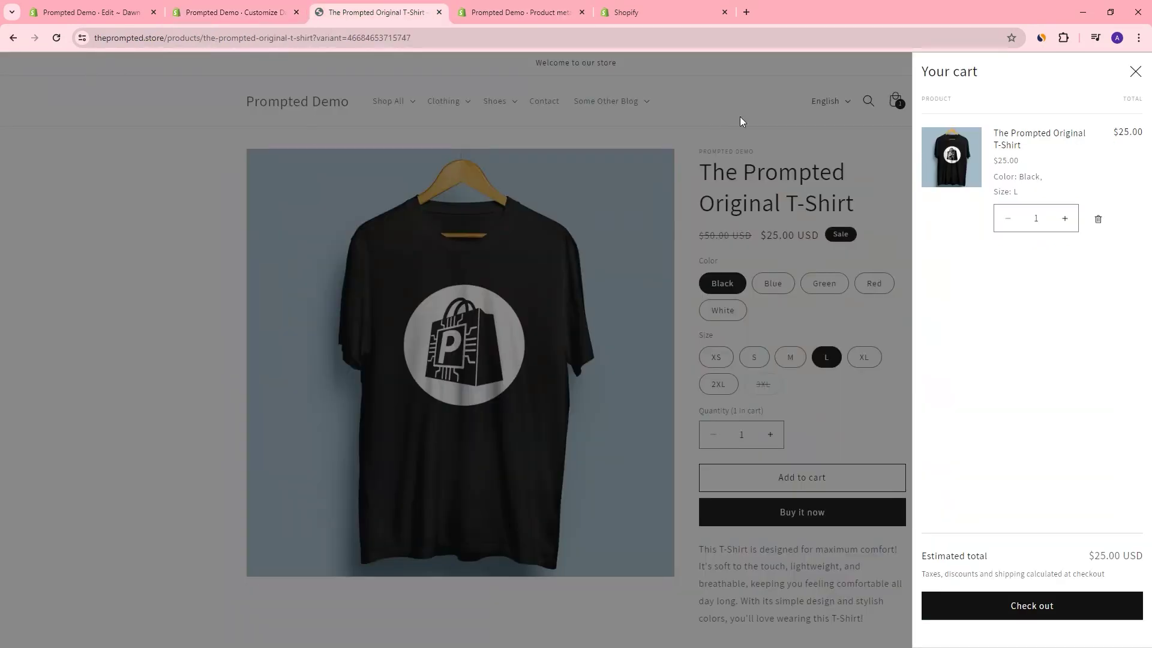
pyautogui.click(225, 112)
pyautogui.click(231, 12)
pyautogui.scroll(-8, 138, 321)
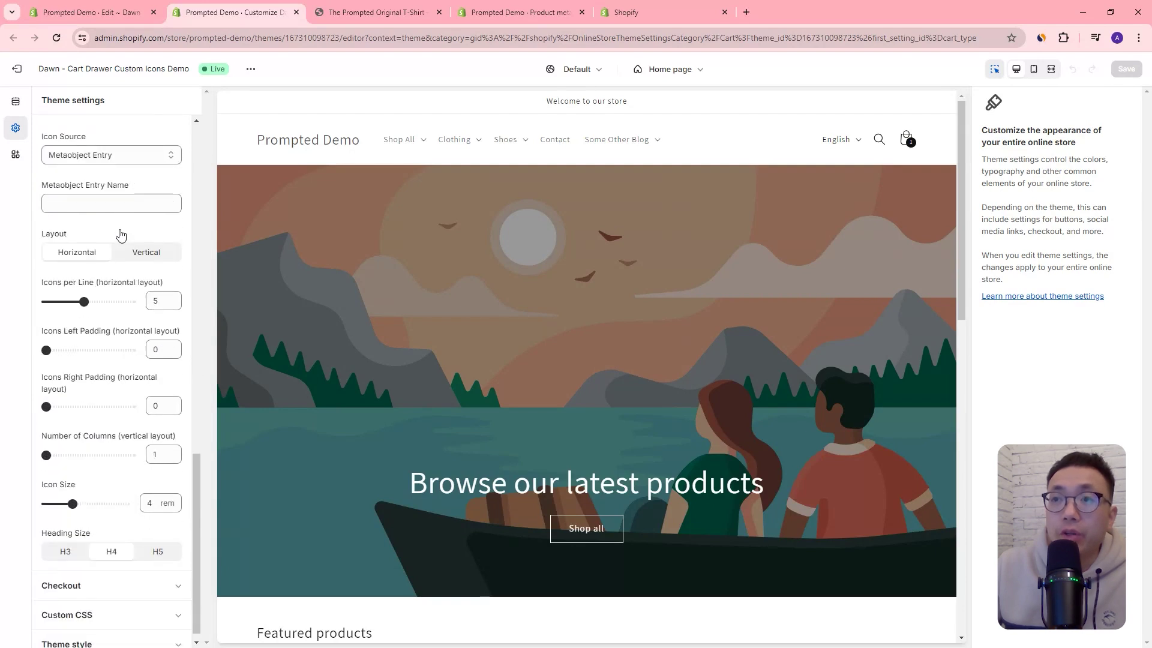
pyautogui.scroll(1, 121, 234)
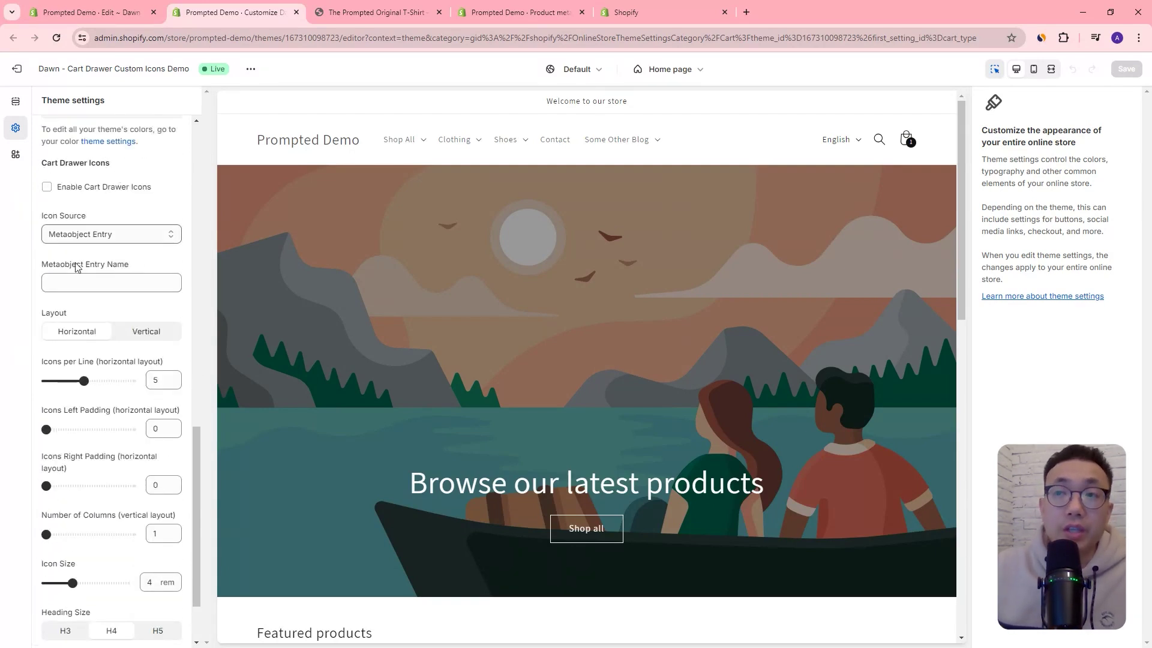
pyautogui.scroll(-1, 77, 267)
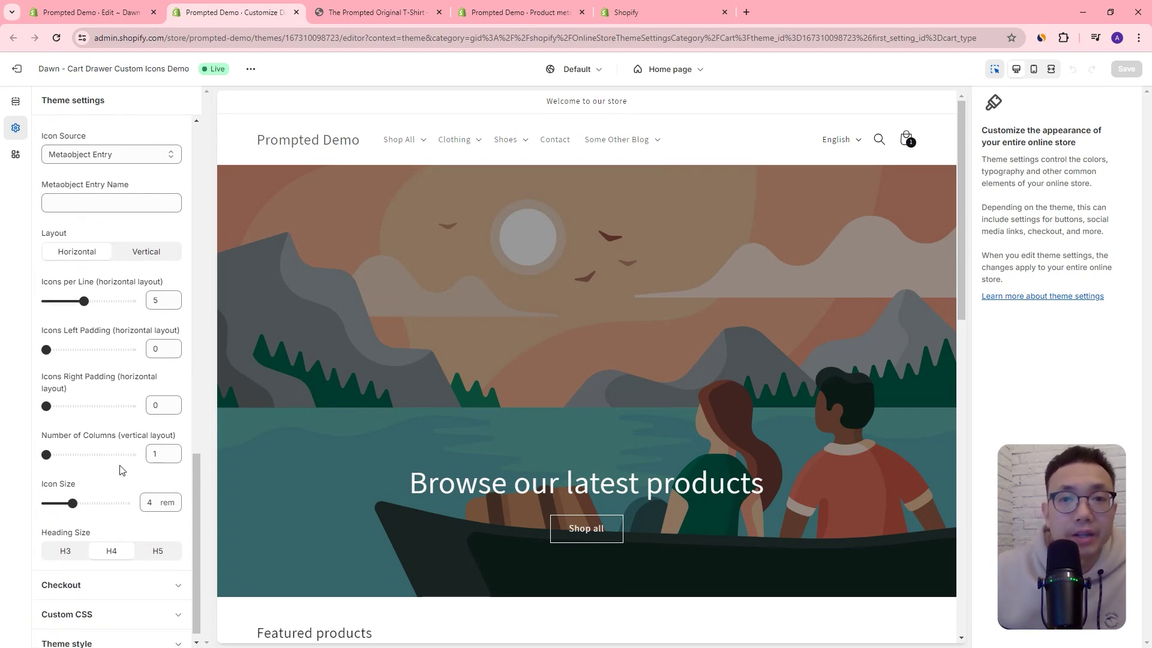
pyautogui.scroll(1, 120, 470)
pyautogui.click(90, 12)
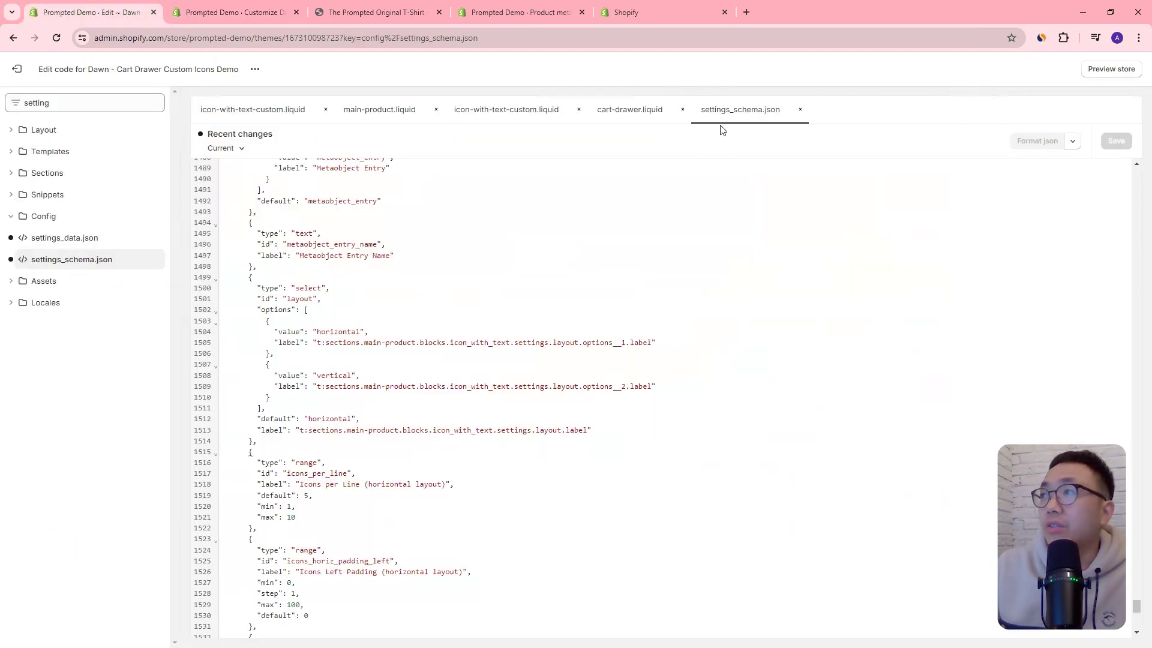
pyautogui.click(229, 13)
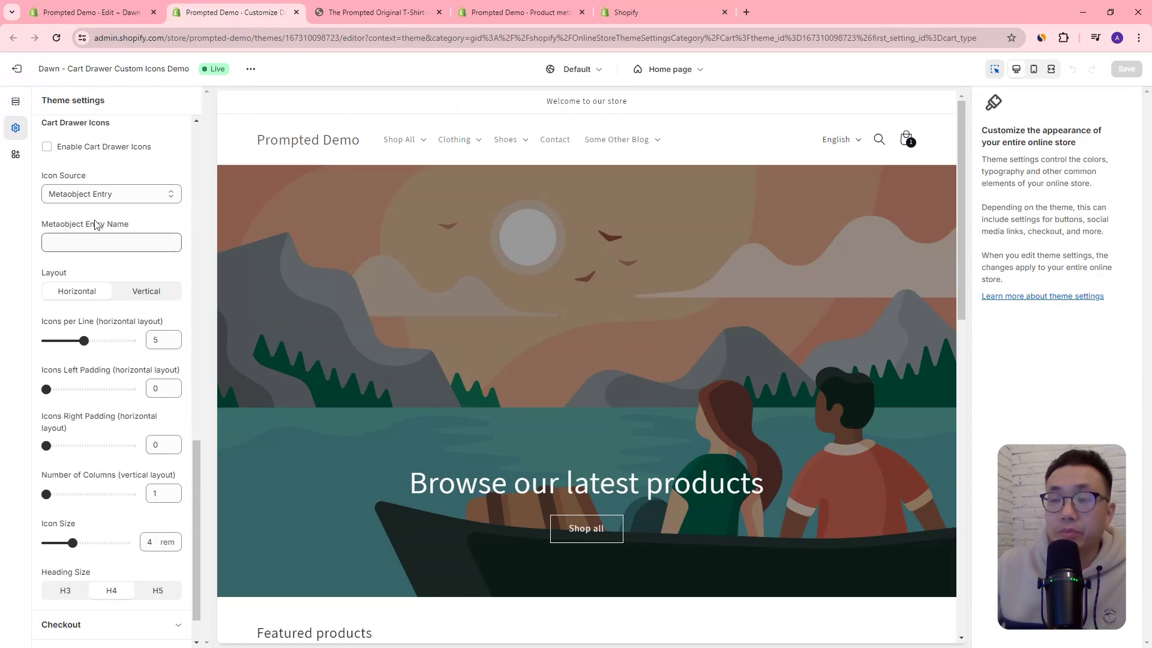
# Tick Enable Cart Drawer Icons, save, and reload the storefront to check the cart drawer
pyautogui.click(93, 148)
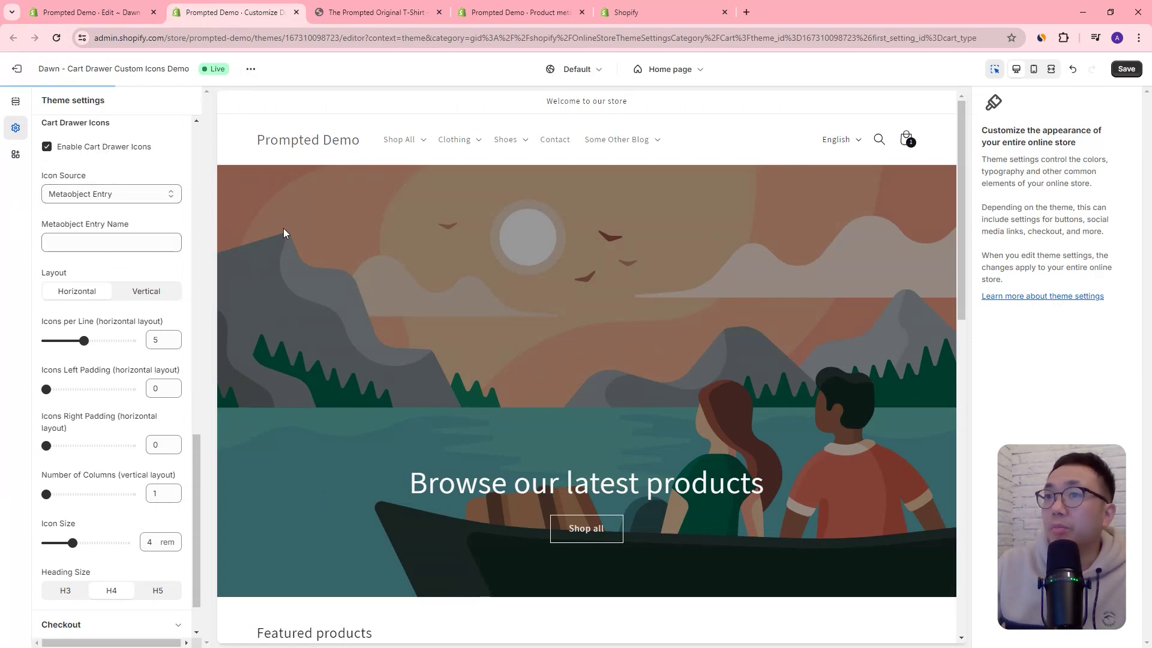
pyautogui.hotkey('ctrl', 's')
pyautogui.click(348, 13)
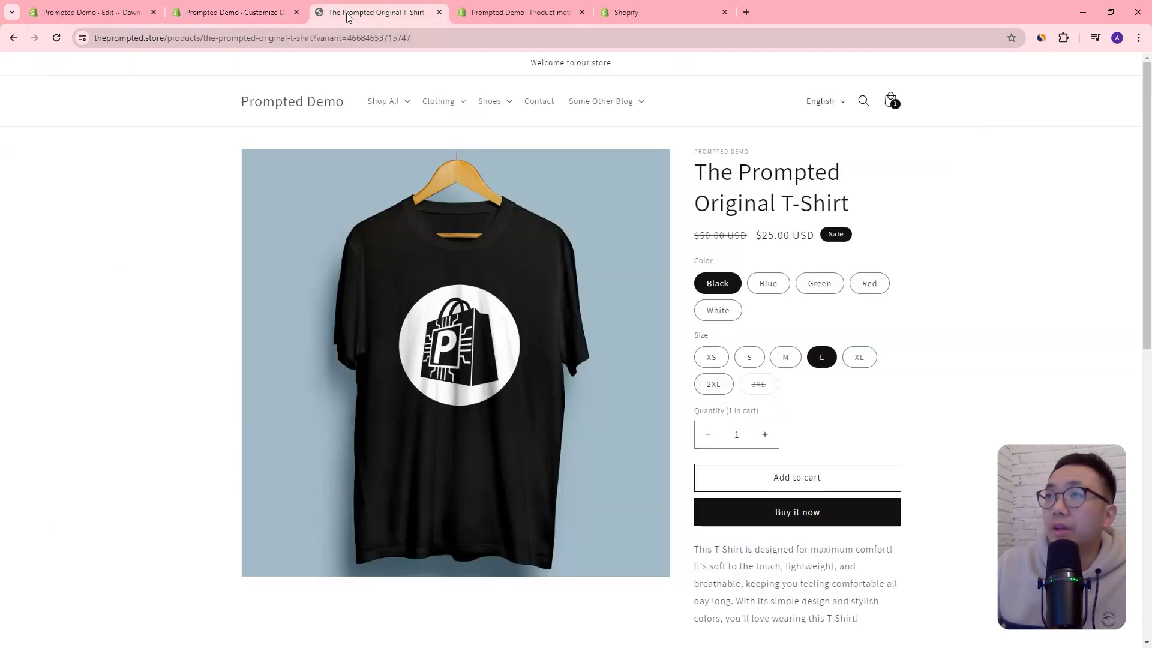
pyautogui.click(57, 39)
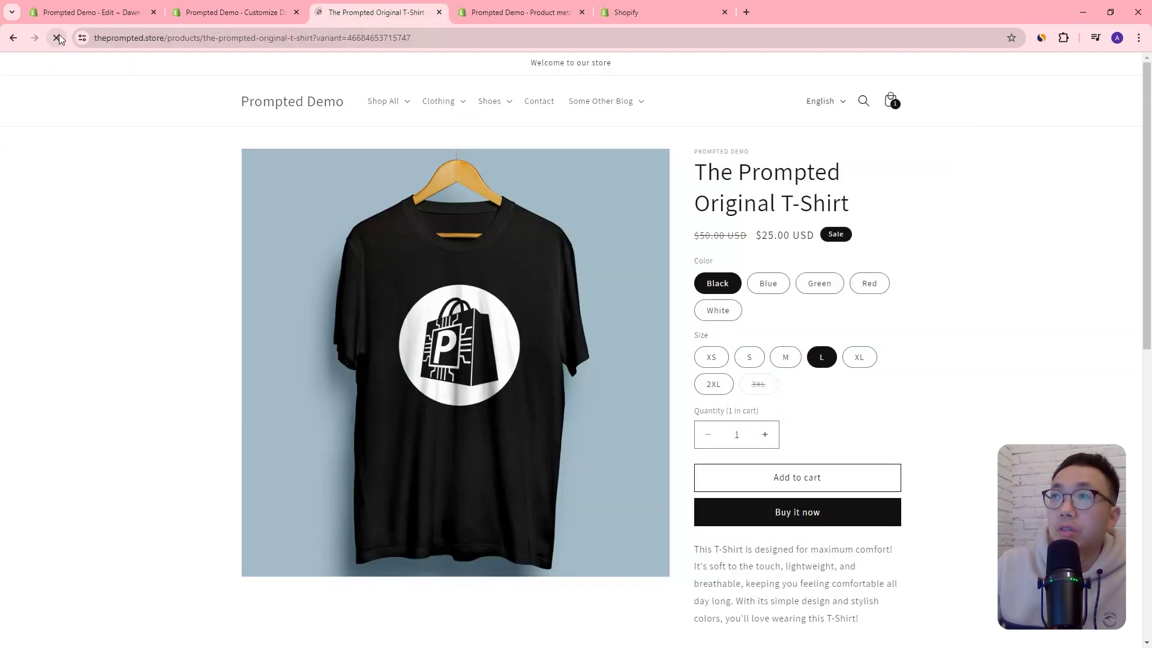
pyautogui.click(890, 100)
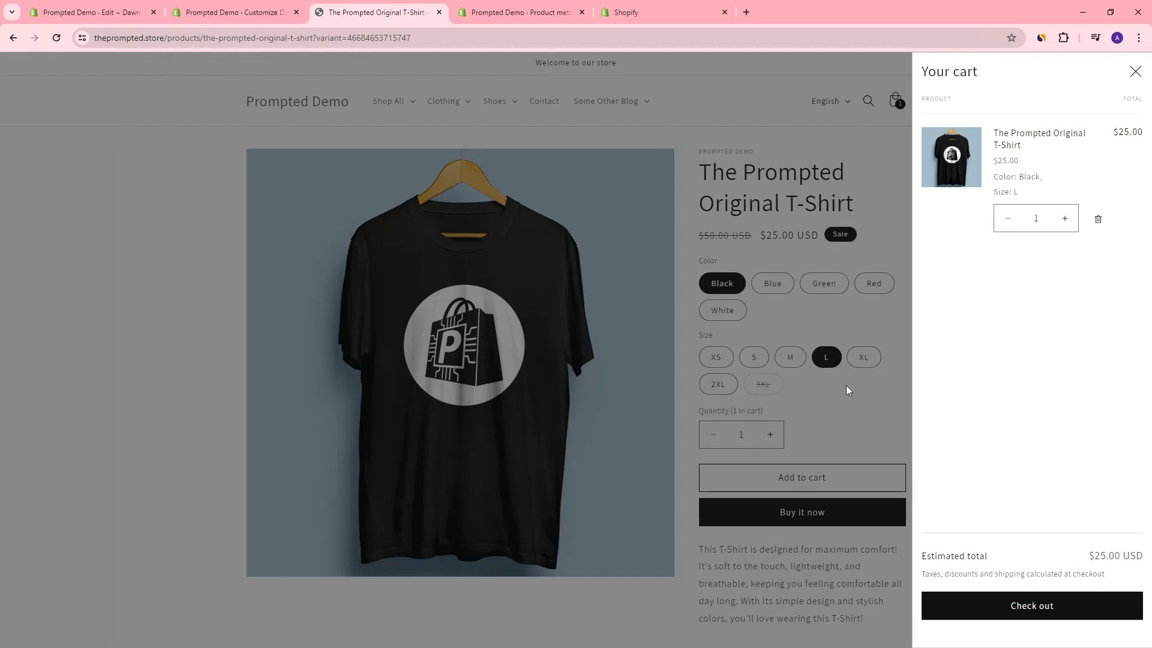
pyautogui.click(223, 250)
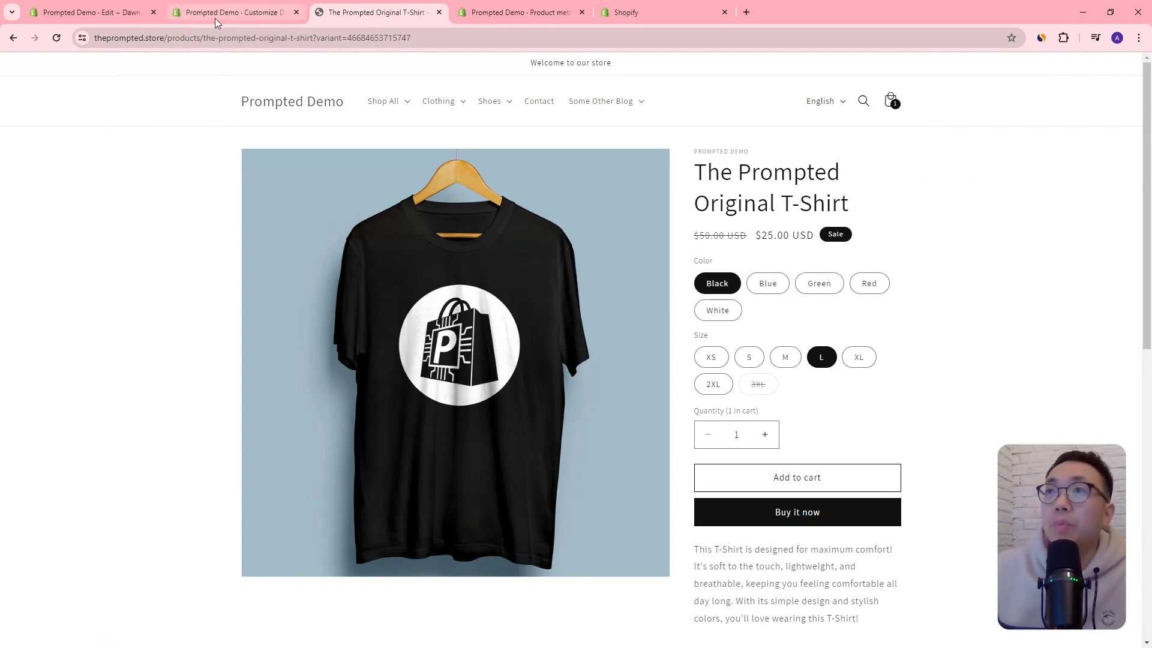
# Start a new Icon With Text entry named icons-cart-1 and copy its name
pyautogui.click(527, 12)
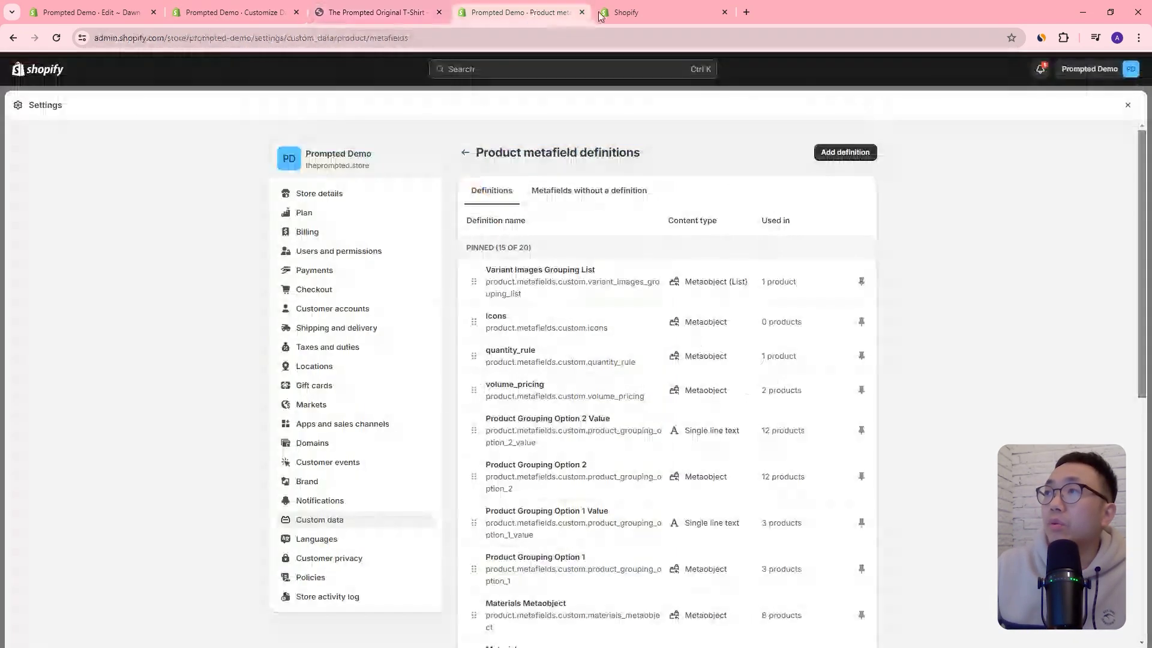
pyautogui.click(692, 21)
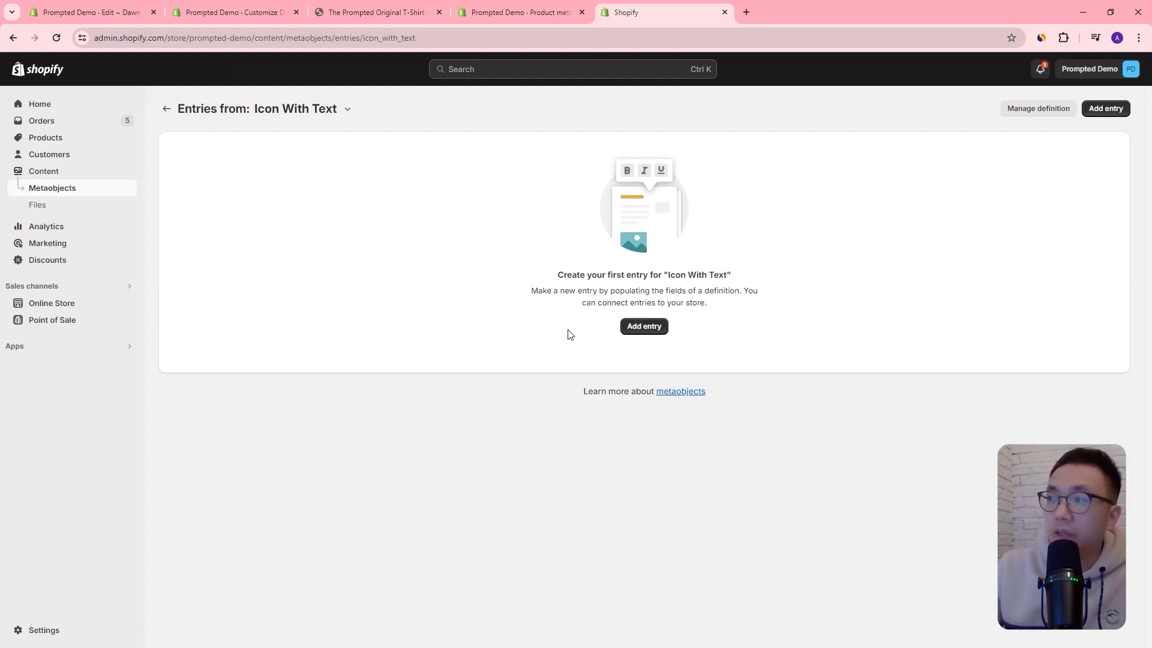
pyautogui.click(627, 325)
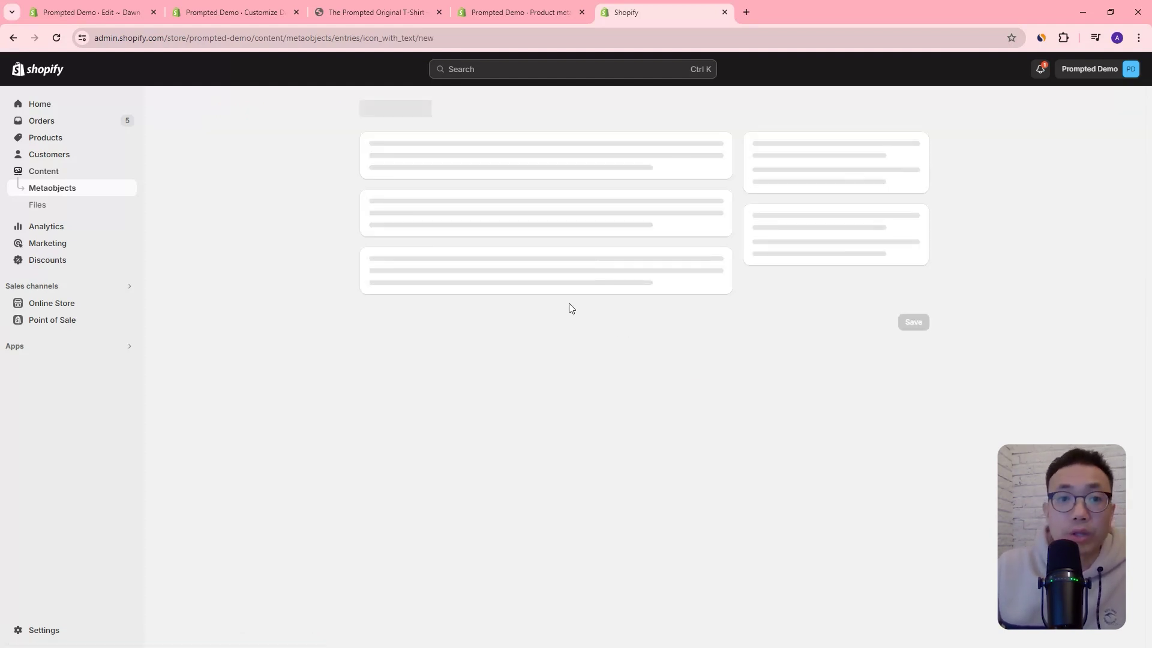
pyautogui.click(406, 168)
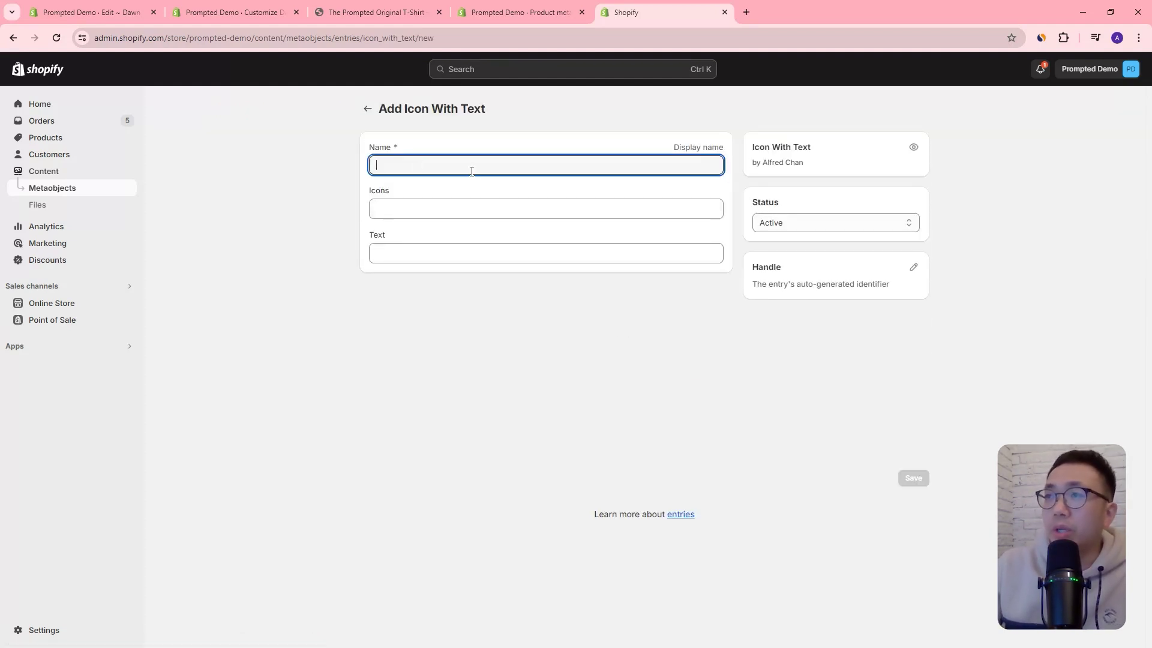
pyautogui.write('-con')
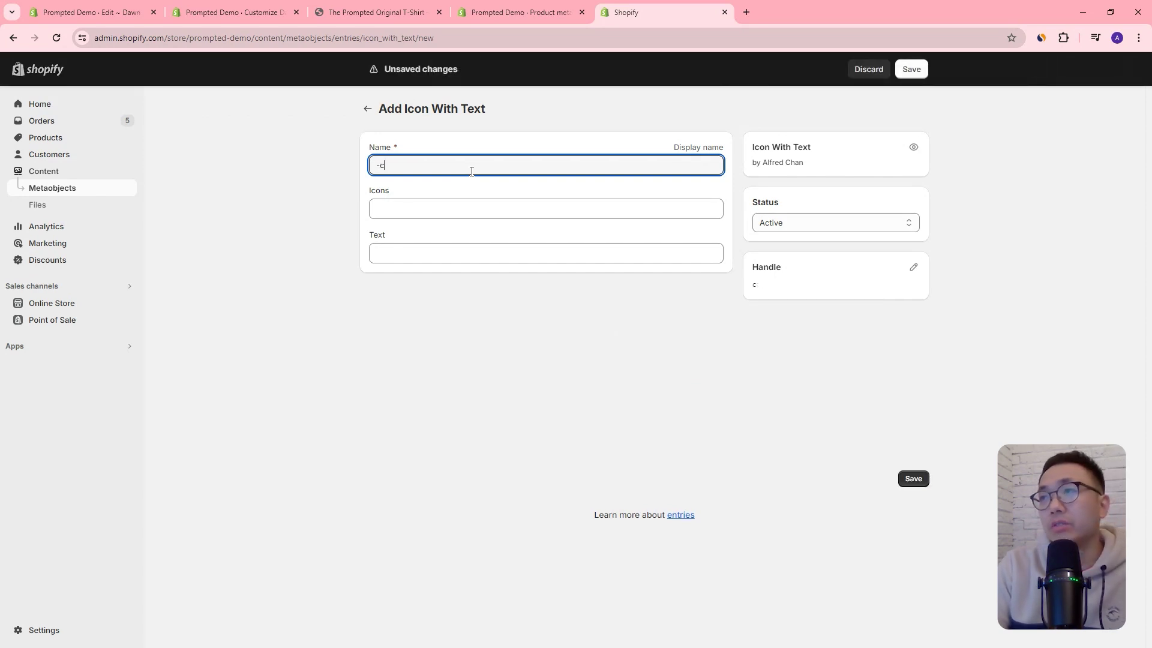
pyautogui.press('BackSpace')
pyautogui.press('BackSpace')
pyautogui.write('icons-')
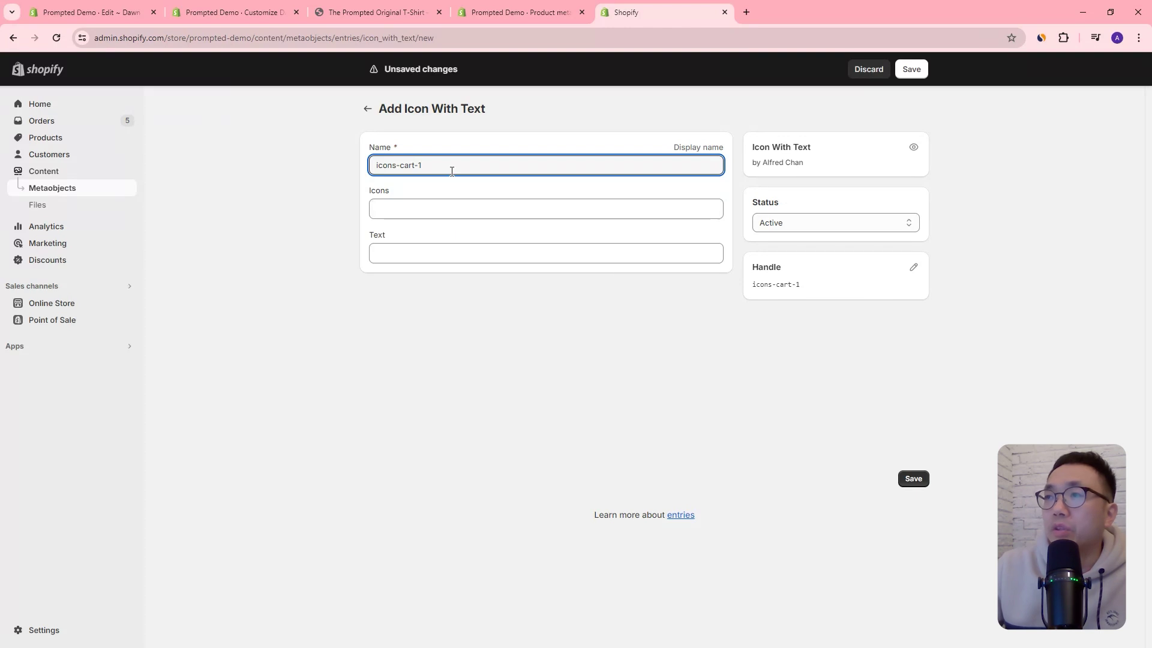
pyautogui.moveTo(450, 165); pyautogui.dragTo(344, 163)
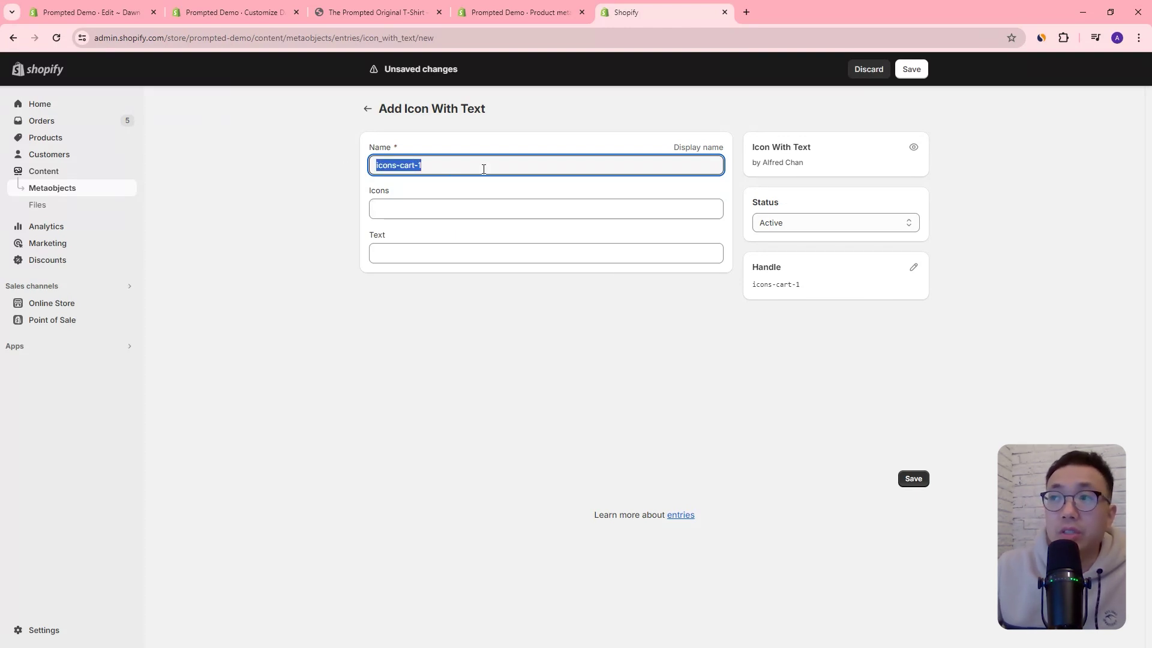
pyautogui.moveTo(485, 169); pyautogui.dragTo(337, 164)
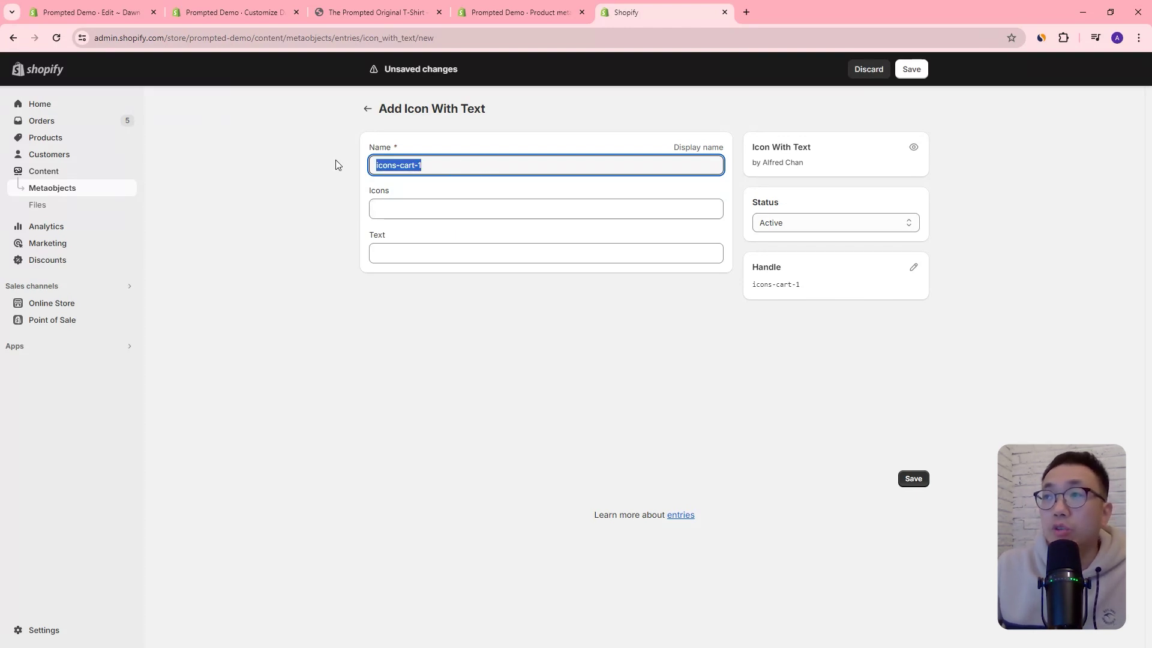
# Enter icons-cart-1 as the Metaobject Entry Name in the Cart Drawer Icons settings
pyautogui.click(217, 15)
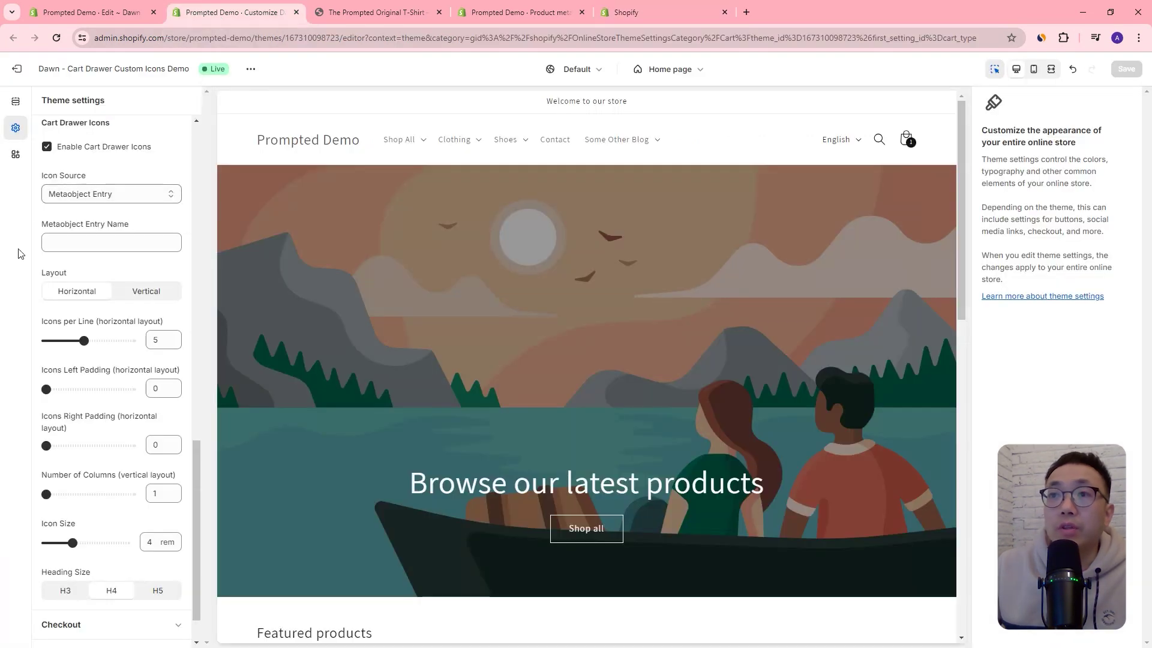
pyautogui.click(109, 242)
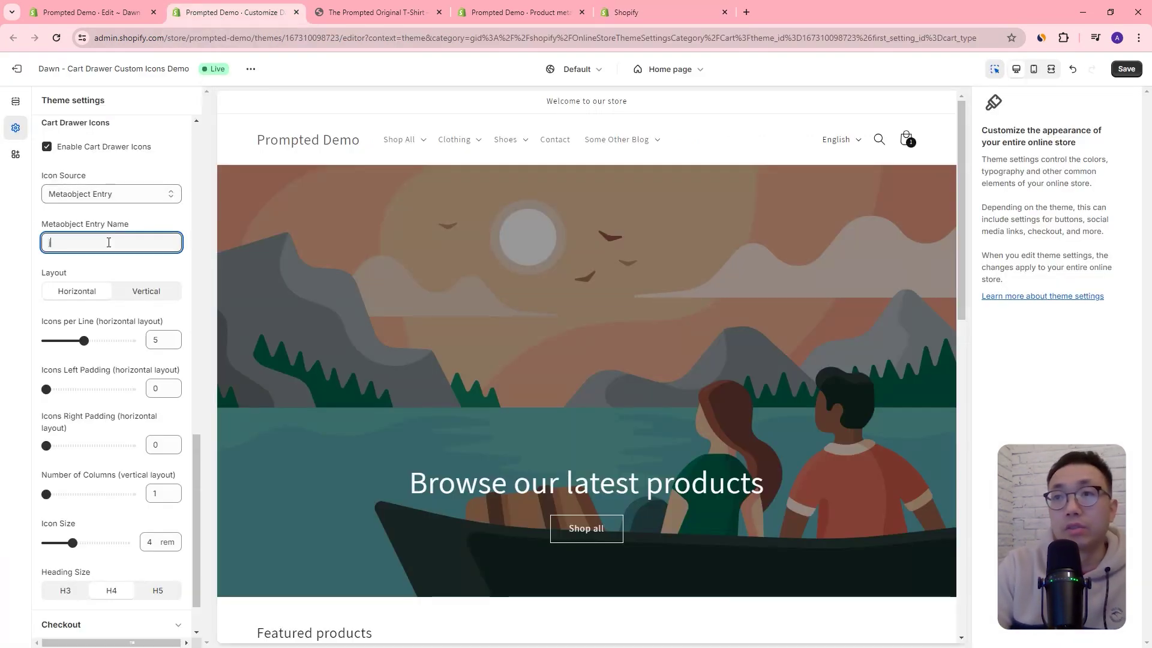
pyautogui.write('icons-cart-1')
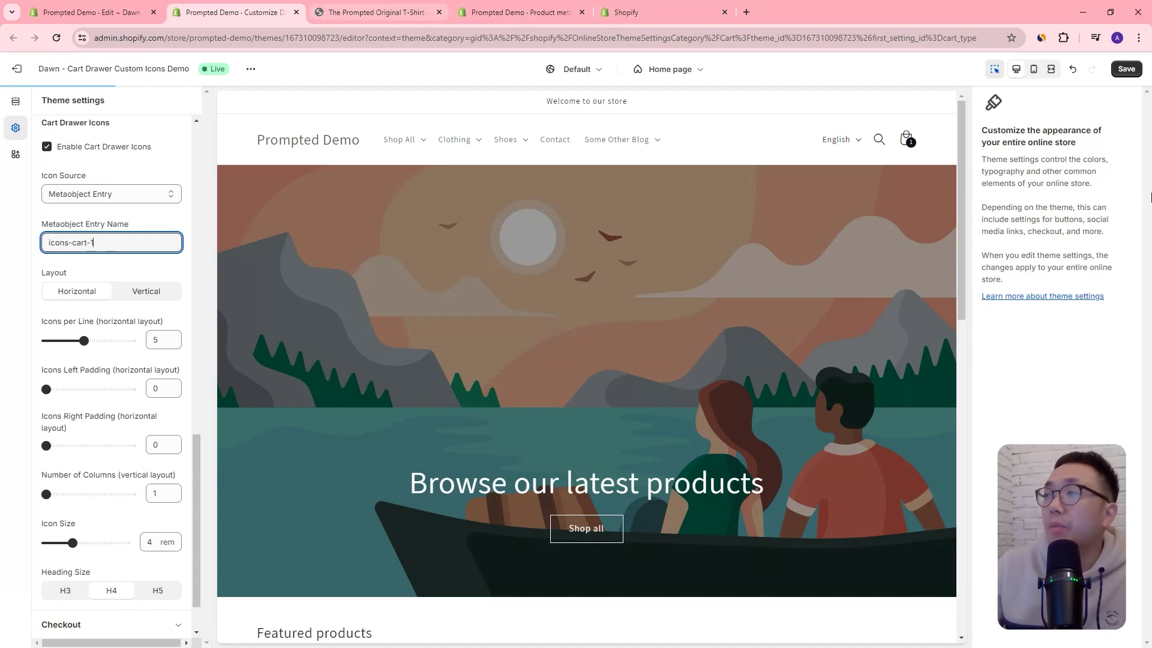
# Add the Free Shipping, 30 Days, Secure cart, Secure lock and Track orders images to Icons
pyautogui.click(536, 20)
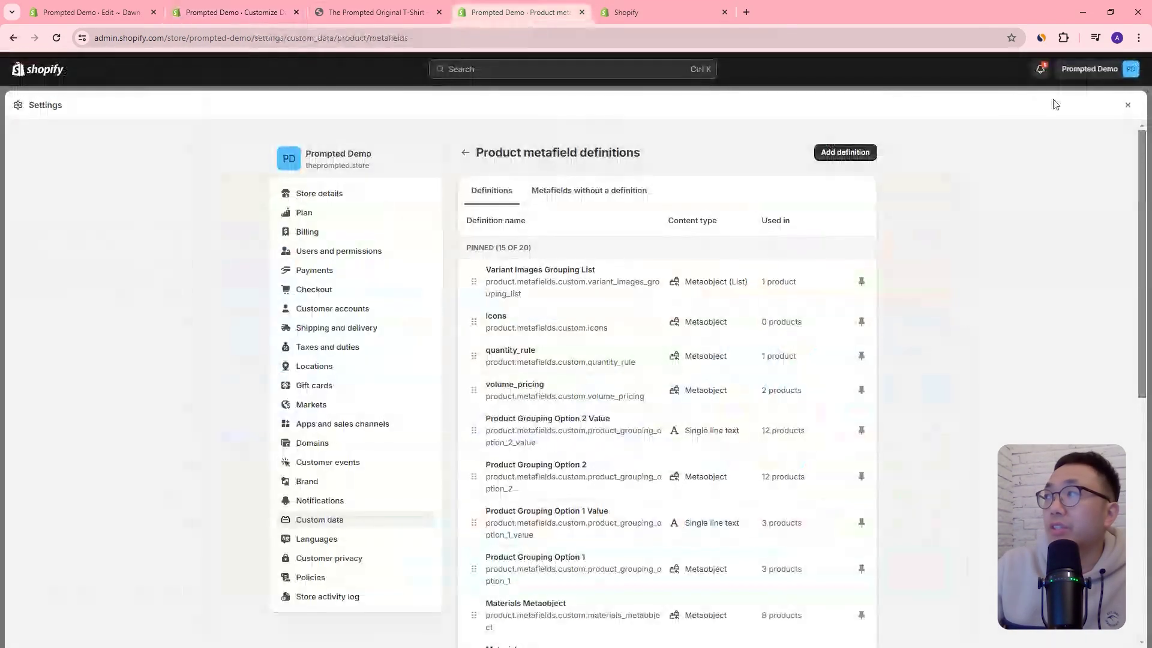
pyautogui.click(701, 18)
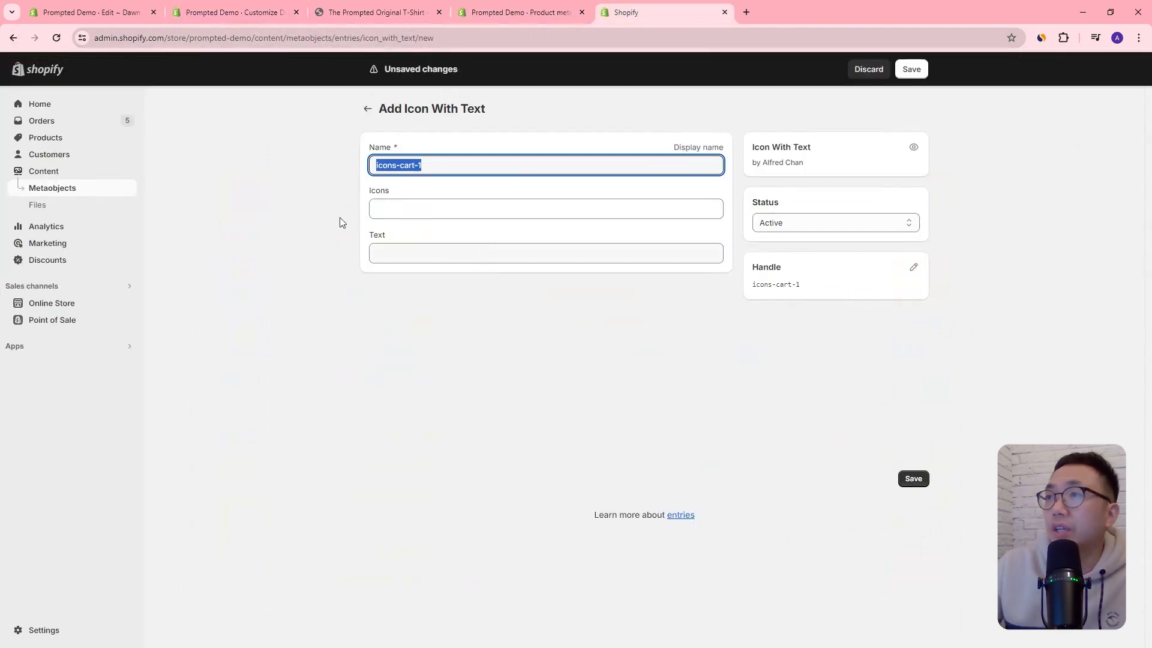
pyautogui.click(391, 216)
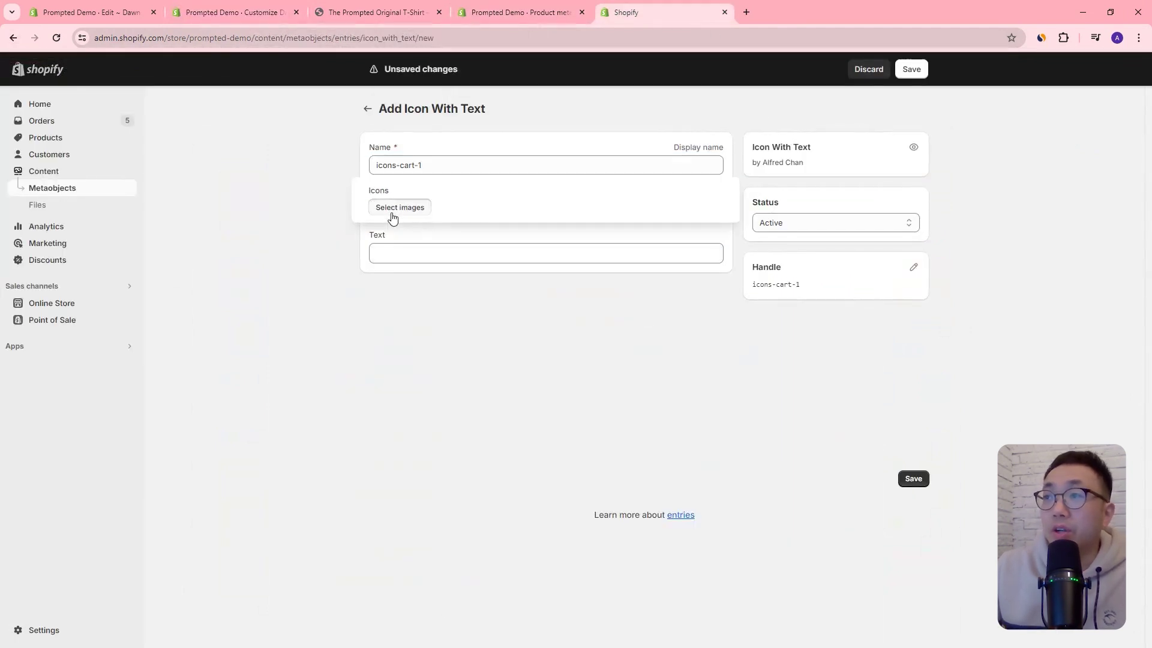
pyautogui.click(392, 213)
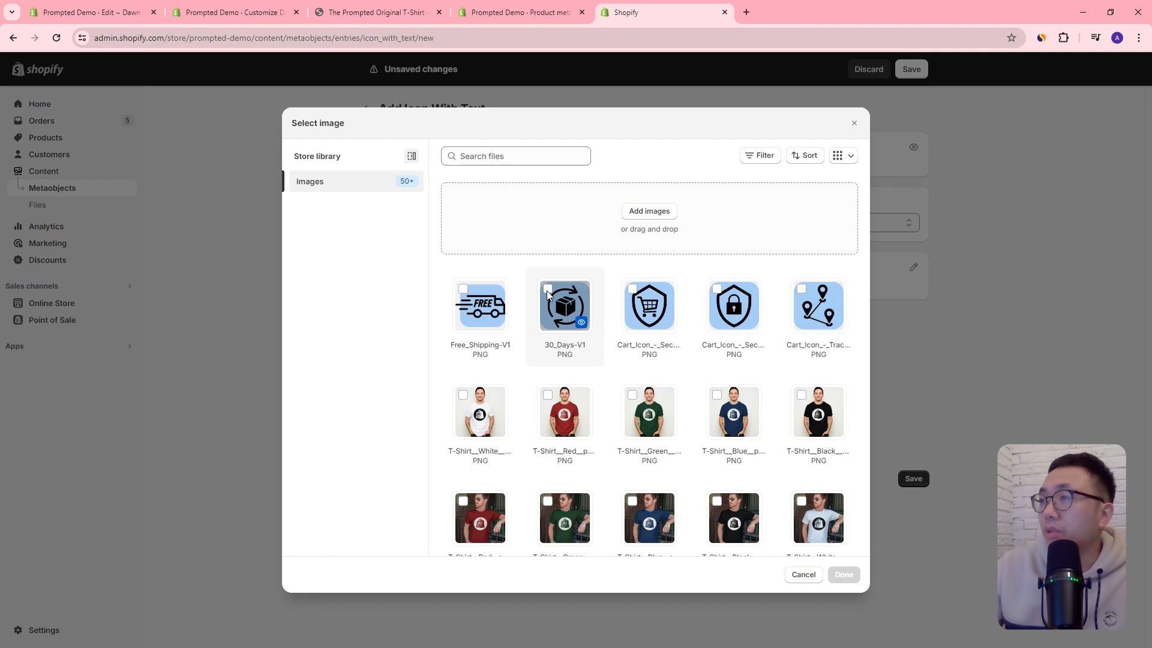
pyautogui.click(483, 298)
pyautogui.click(564, 298)
pyautogui.click(647, 299)
pyautogui.click(733, 299)
pyautogui.click(823, 301)
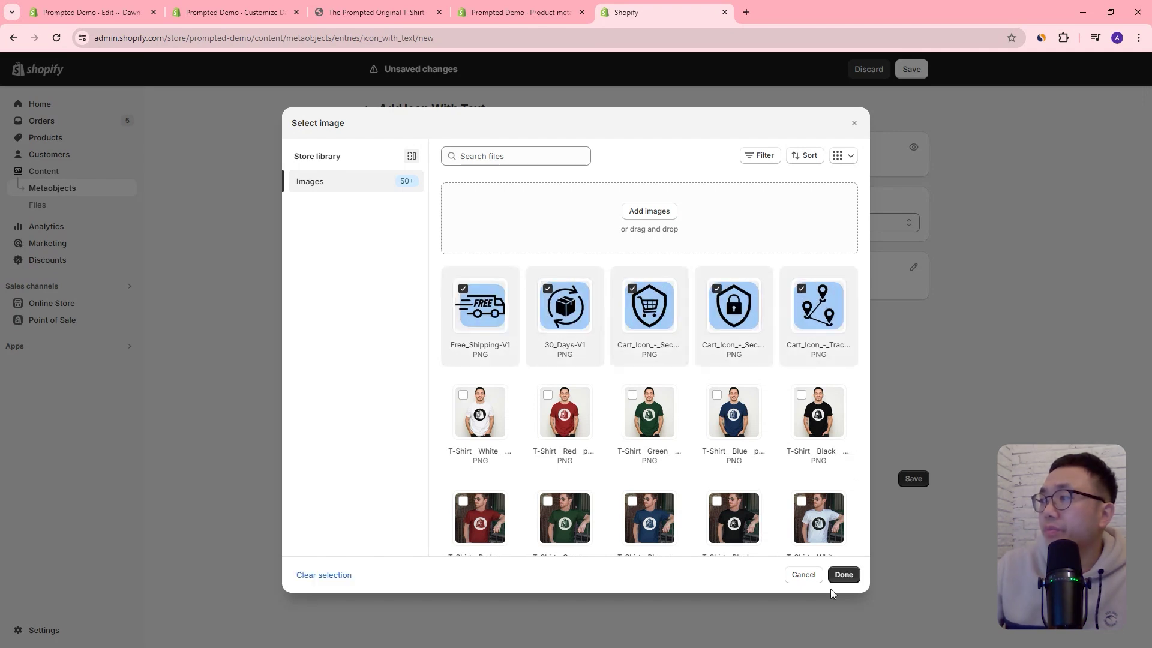
pyautogui.click(843, 574)
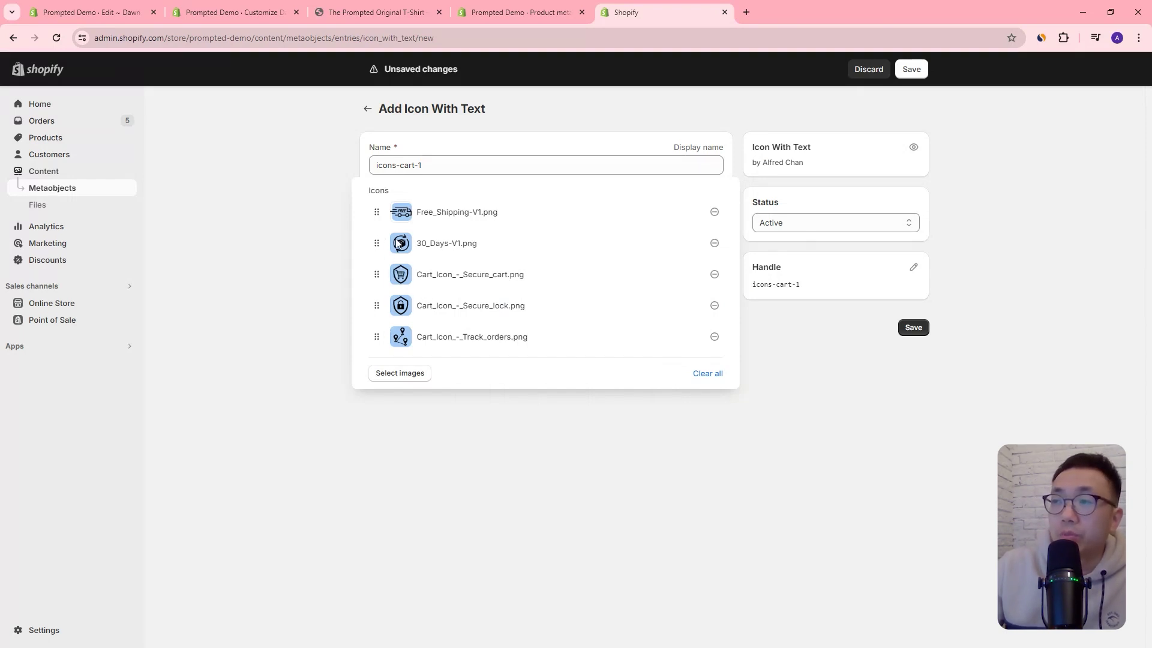
# Reorder the icons Secure cart, Secure lock, Track orders first and save the entry
pyautogui.moveTo(376, 274); pyautogui.dragTo(376, 212)
pyautogui.moveTo(377, 305); pyautogui.dragTo(389, 252)
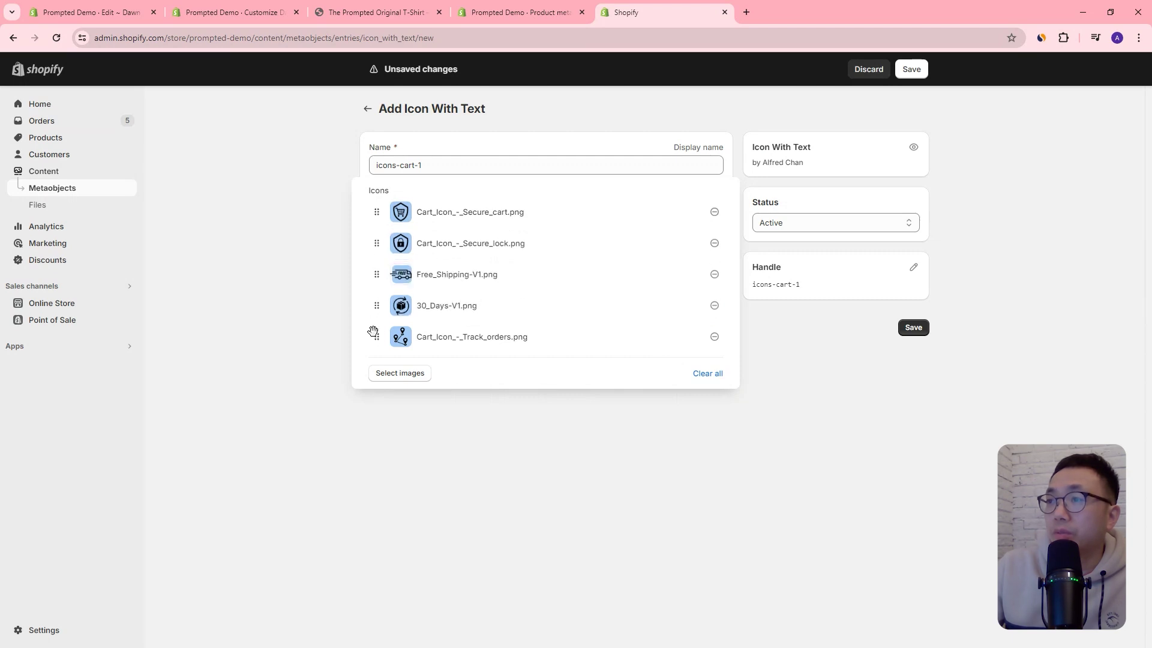
pyautogui.moveTo(376, 336)
pyautogui.mouseDown()
pyautogui.moveTo(388, 275)
pyautogui.moveTo(375, 337)
pyautogui.mouseUp()
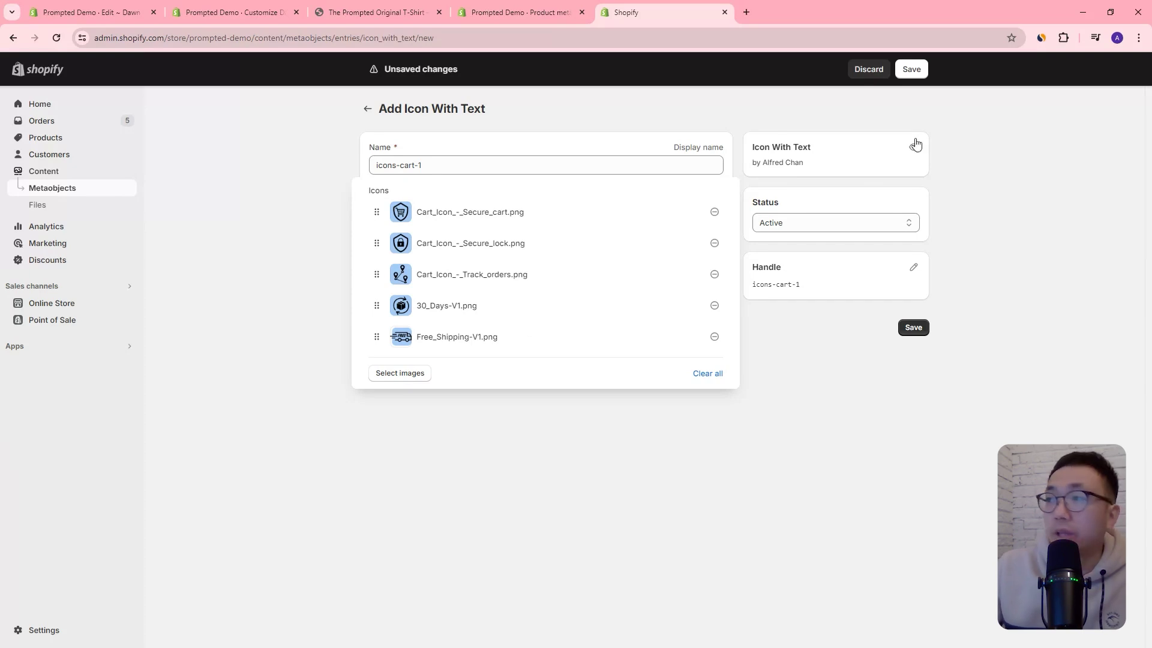
pyautogui.click(907, 70)
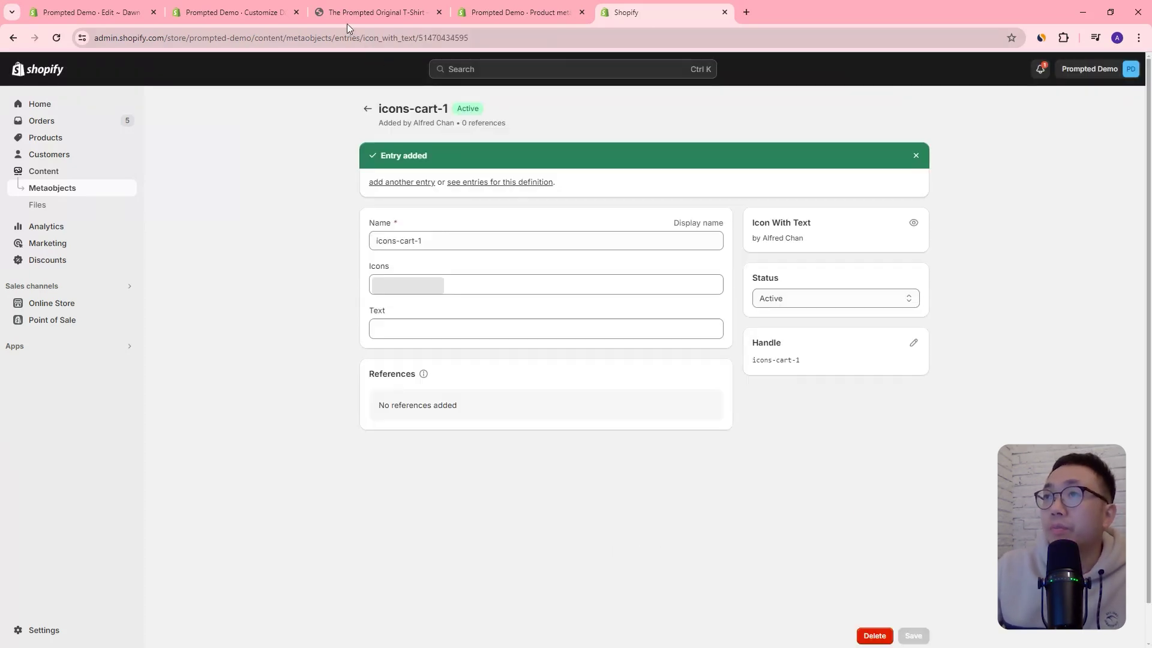
# Return to the entries list and select the icons-cart-1 value in the entry name setting
pyautogui.moveTo(379, 109); pyautogui.dragTo(417, 103)
pyautogui.click(368, 109)
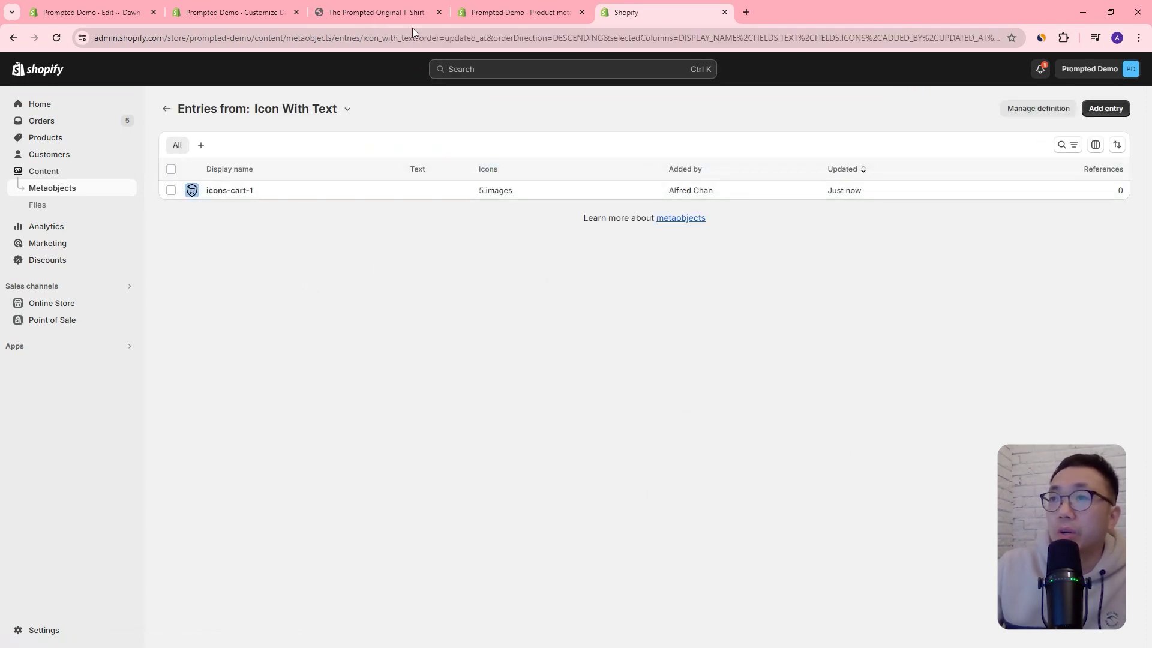
pyautogui.click(252, 13)
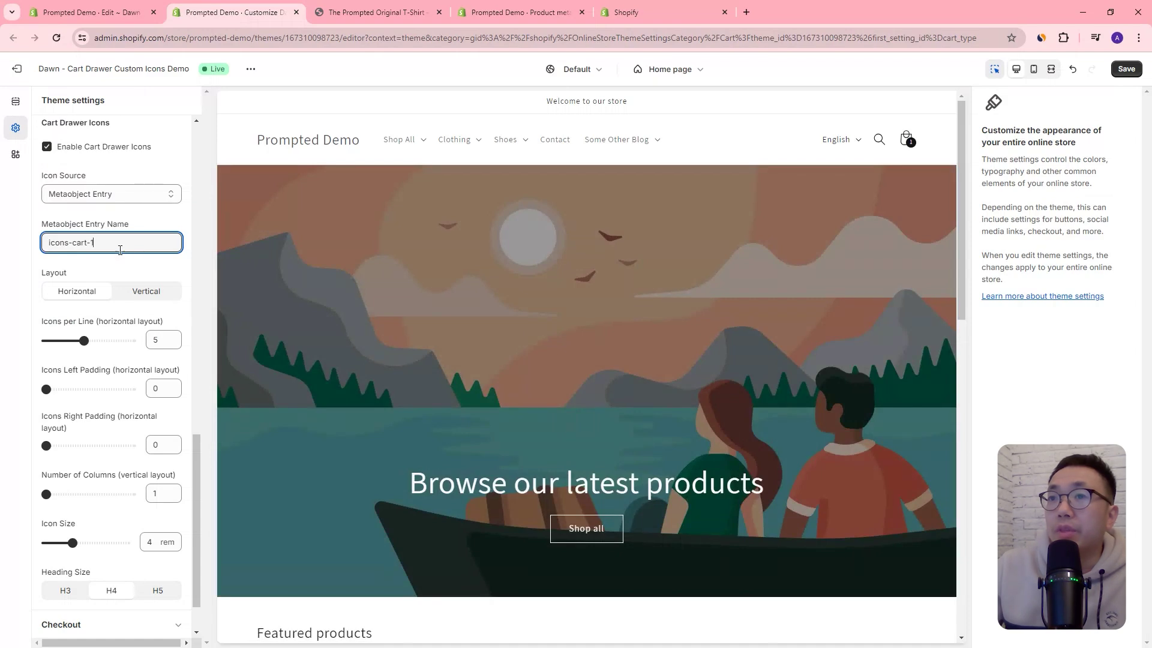
pyautogui.tripleClick(120, 250)
pyautogui.click(120, 247)
pyautogui.tripleClick(120, 247)
pyautogui.click(105, 241)
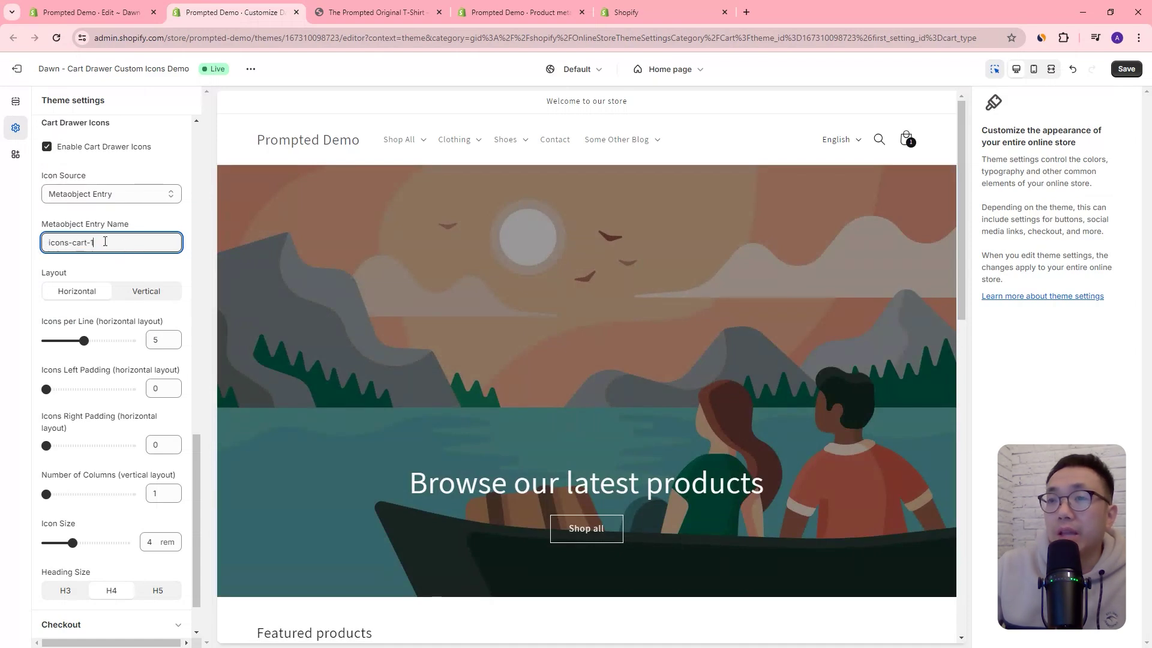
pyautogui.tripleClick(105, 242)
# Save the theme settings and reload the storefront to show the cart drawer icons
pyautogui.click(379, 13)
pyautogui.click(642, 12)
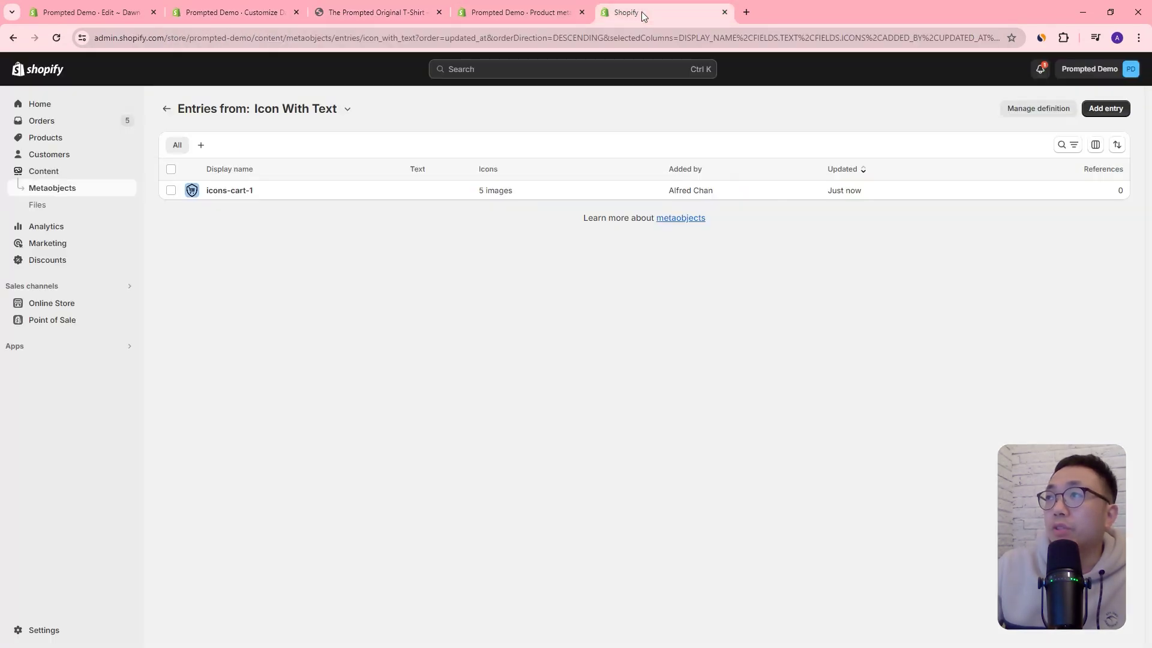
pyautogui.click(224, 13)
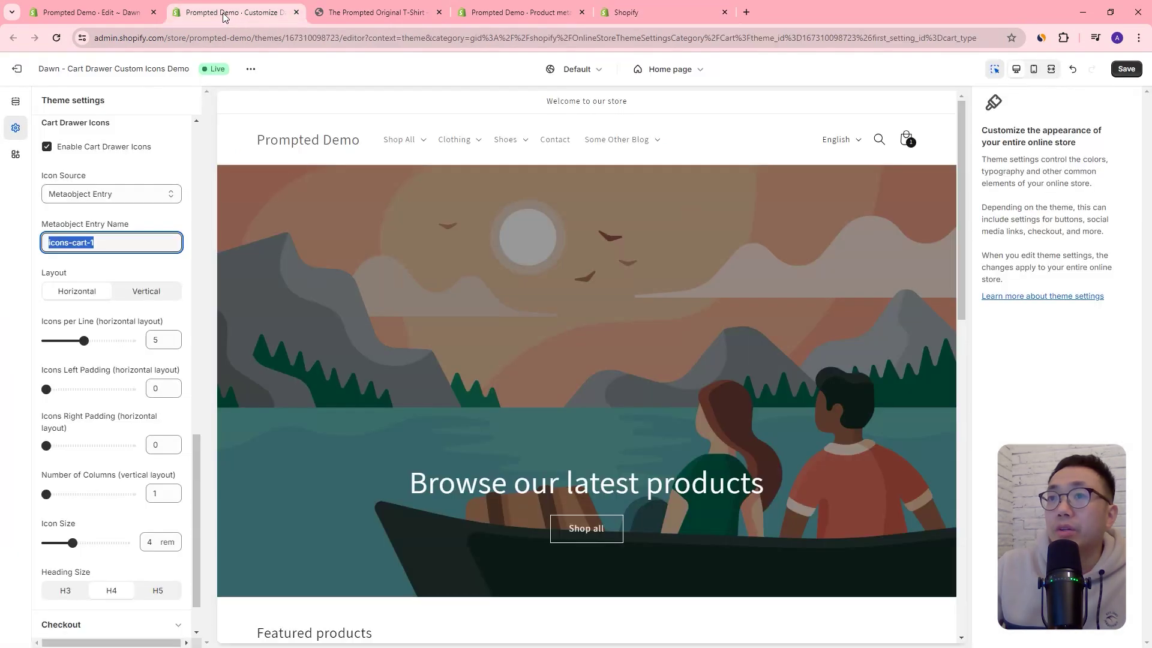
pyautogui.click(132, 237)
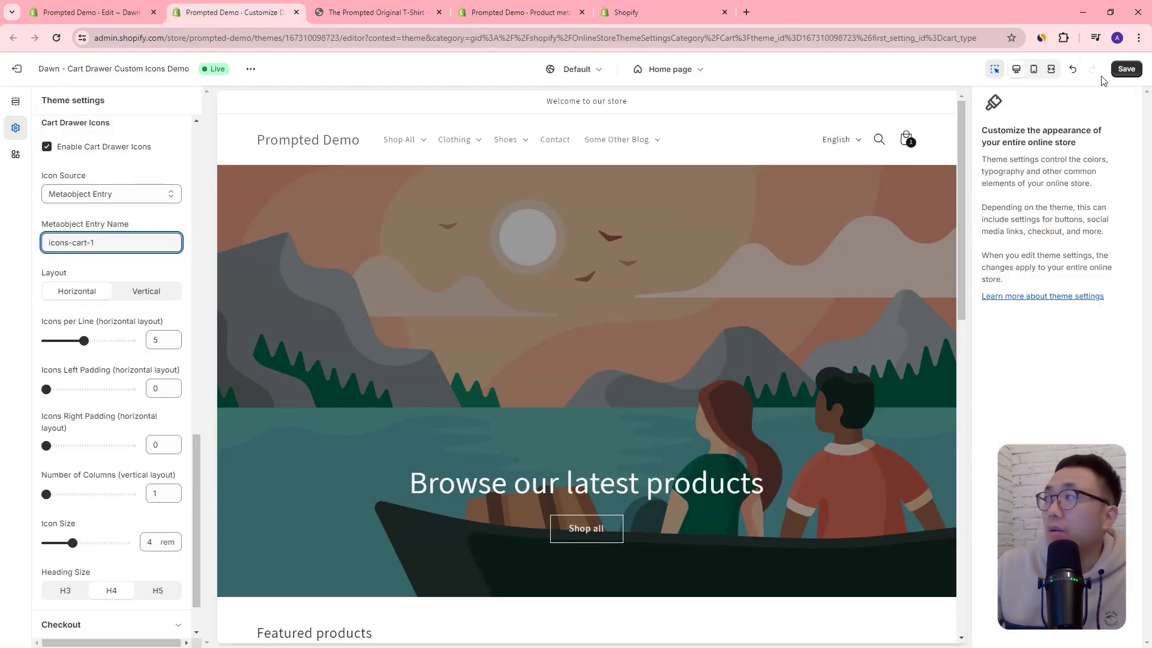
pyautogui.click(1122, 69)
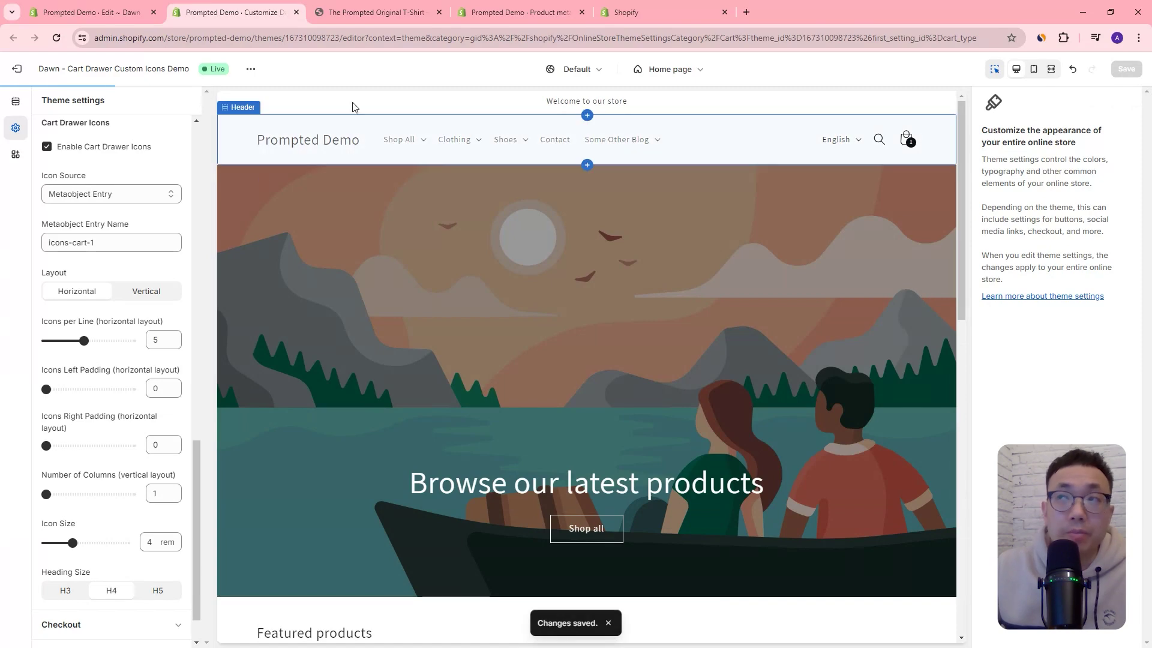
pyautogui.click(396, 14)
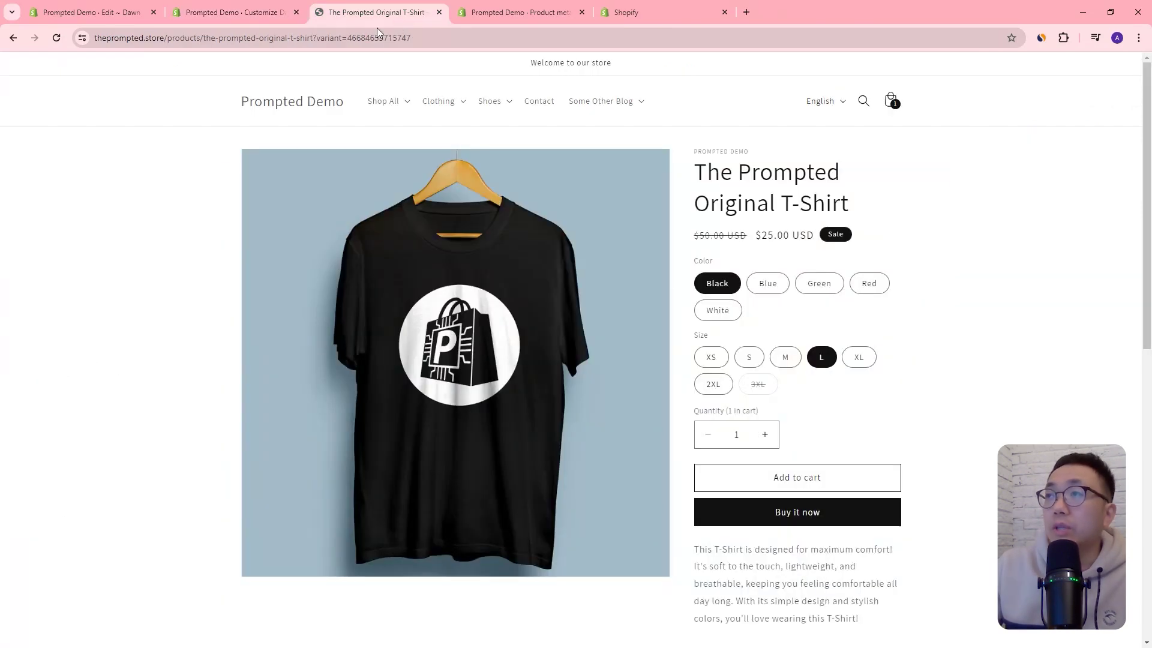
pyautogui.click(63, 40)
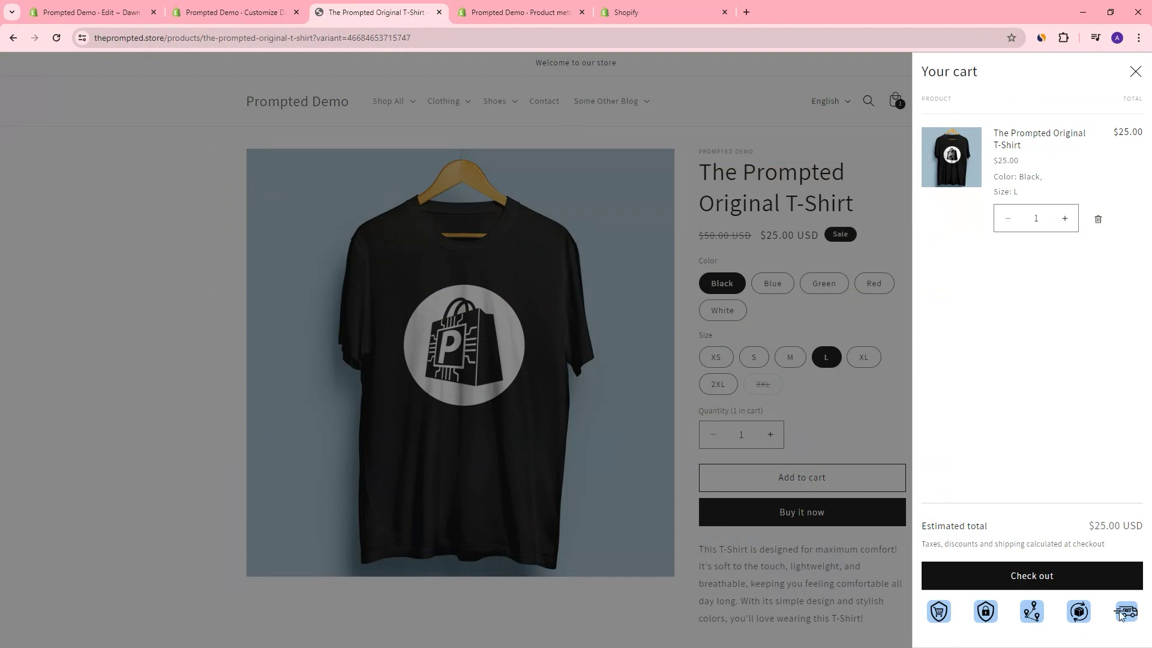
# Try 3 icons per line, save, and view the result in the cart drawer
pyautogui.click(196, 16)
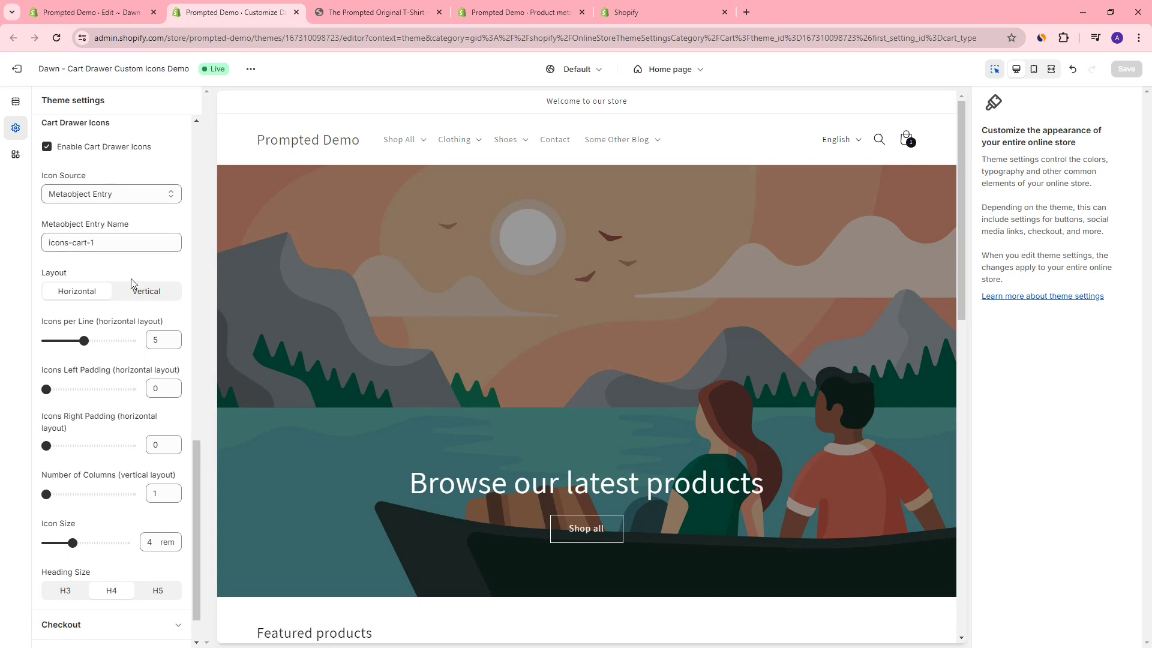
pyautogui.moveTo(85, 340); pyautogui.dragTo(65, 340)
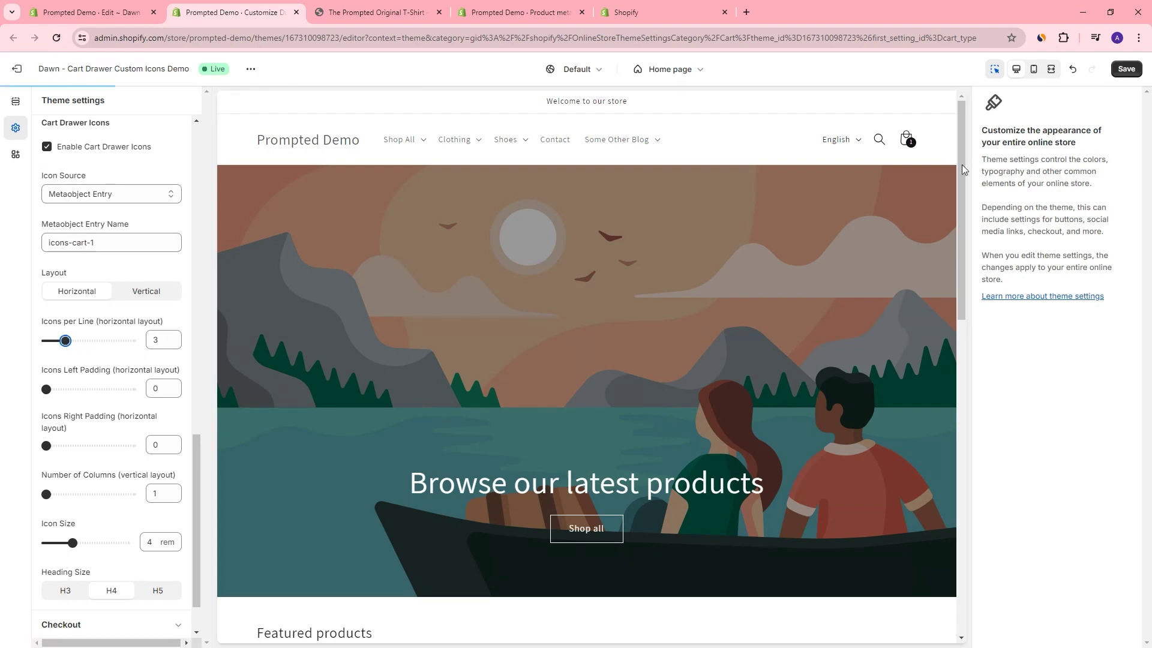
pyautogui.click(1126, 69)
pyautogui.click(360, 12)
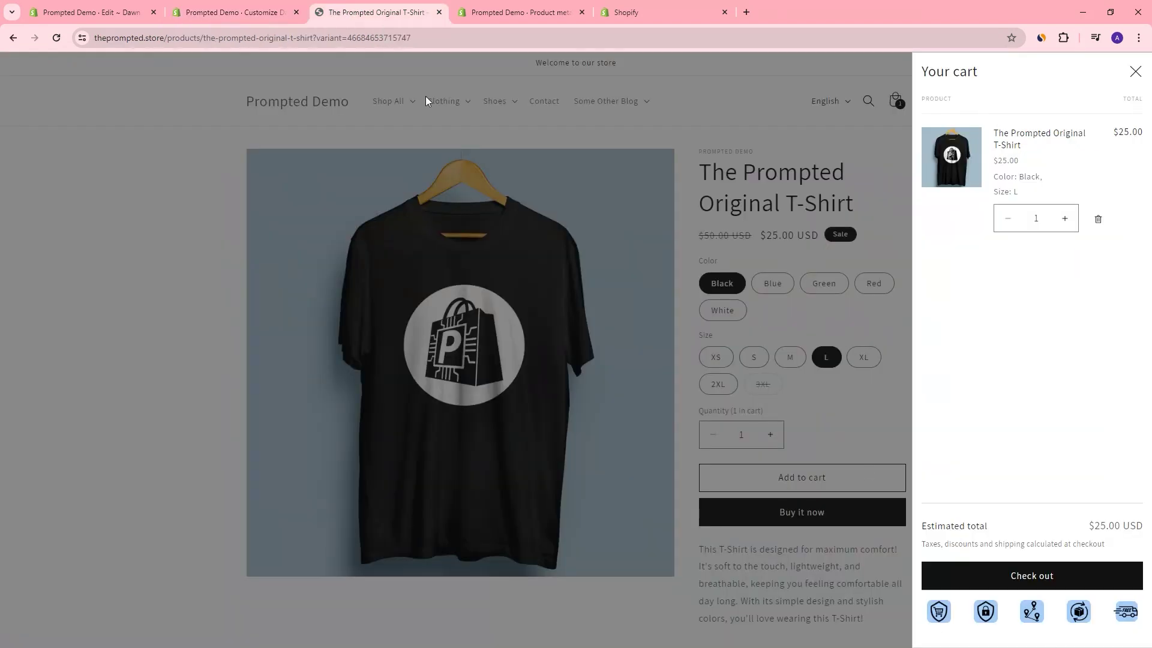
pyautogui.click(56, 38)
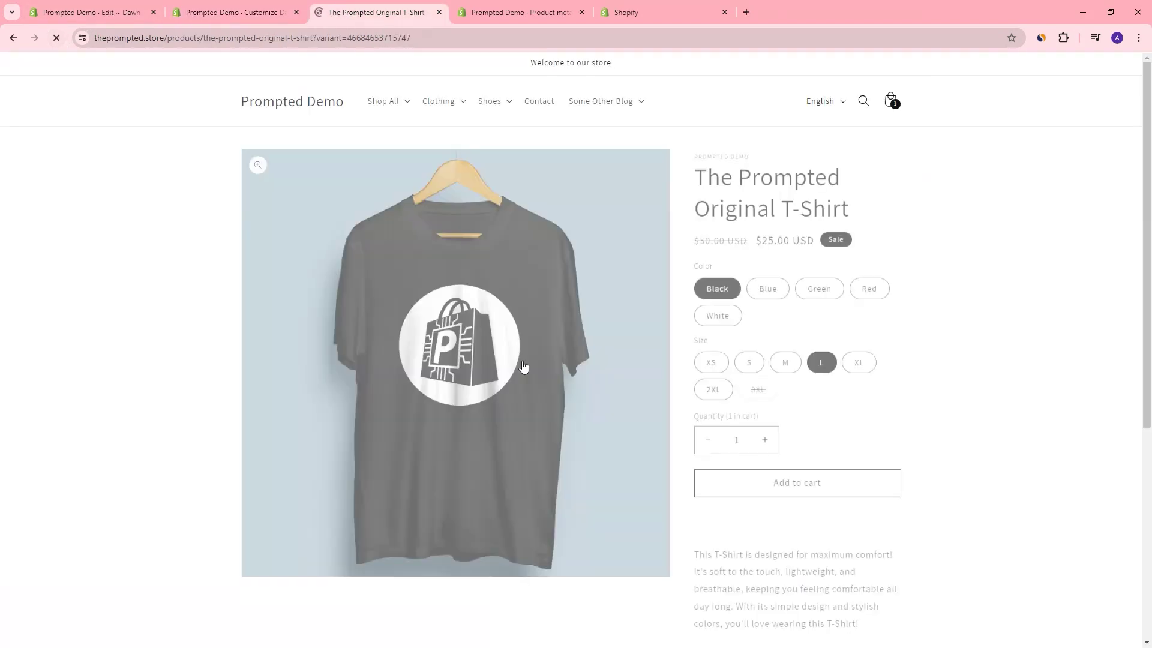
pyautogui.click(892, 101)
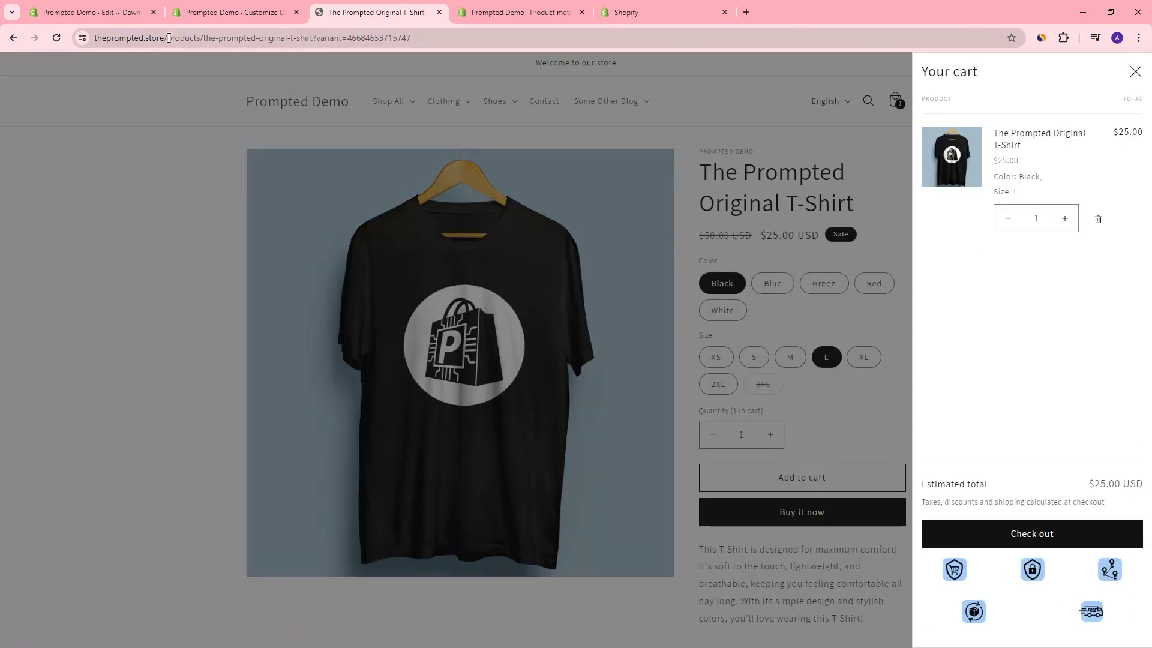
# Raise Icons per Line to 10 and check the cart drawer shows all icons in one row
pyautogui.click(90, 12)
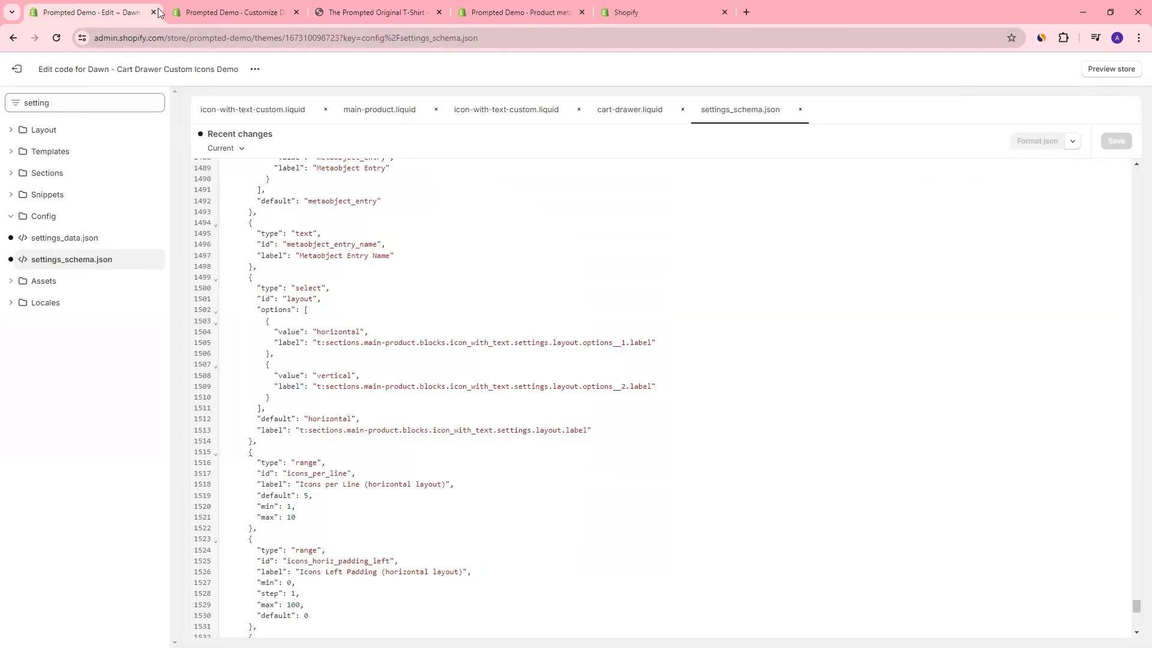
pyautogui.click(234, 12)
pyautogui.moveTo(83, 341); pyautogui.dragTo(134, 340)
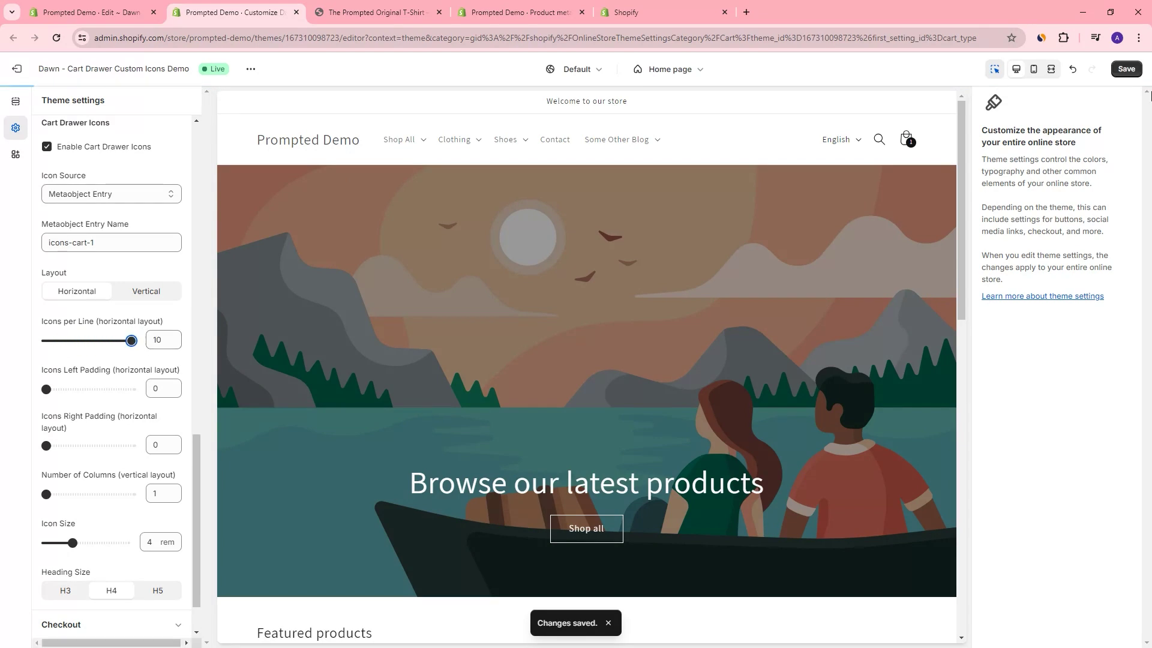
pyautogui.click(378, 12)
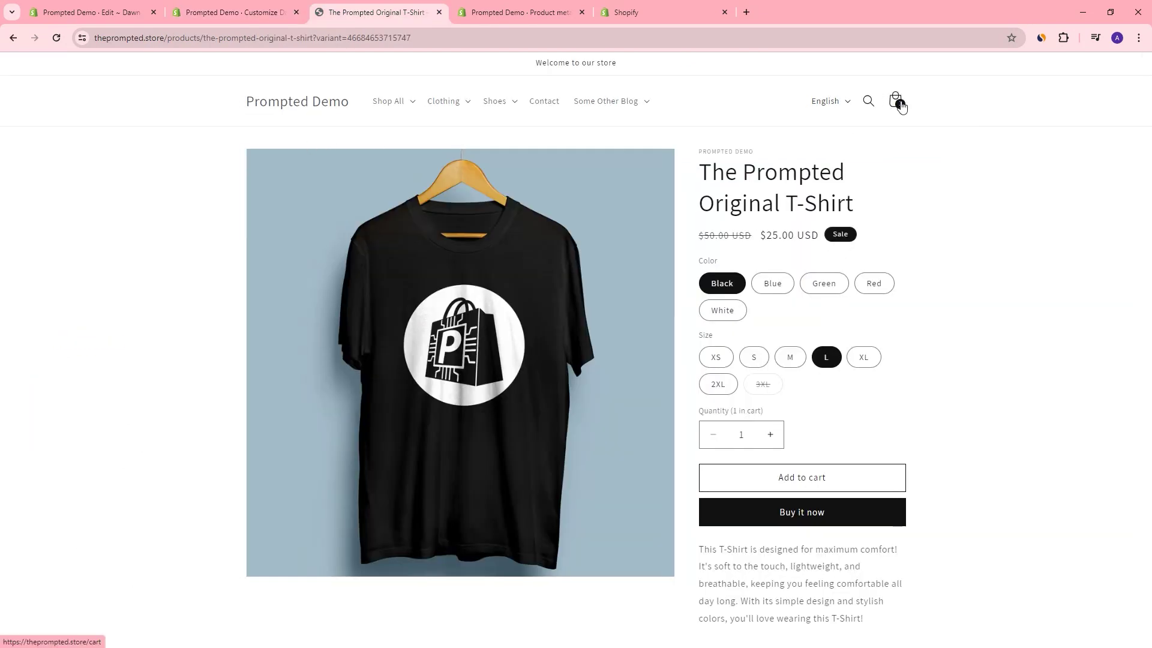
pyautogui.click(890, 101)
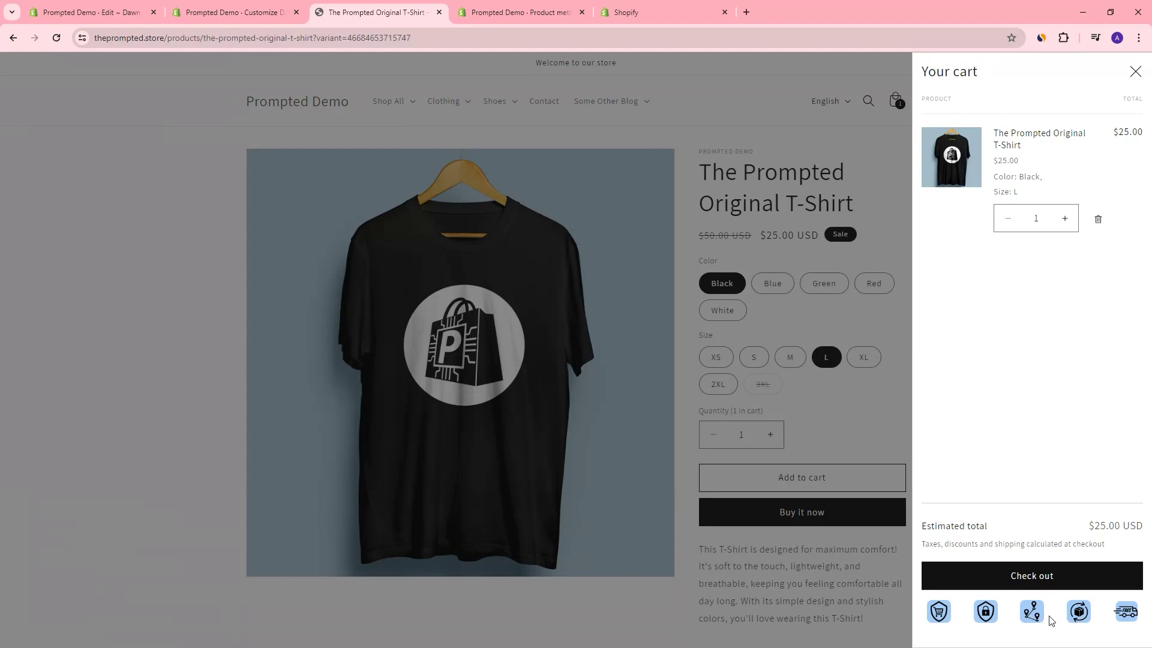
pyautogui.click(216, 12)
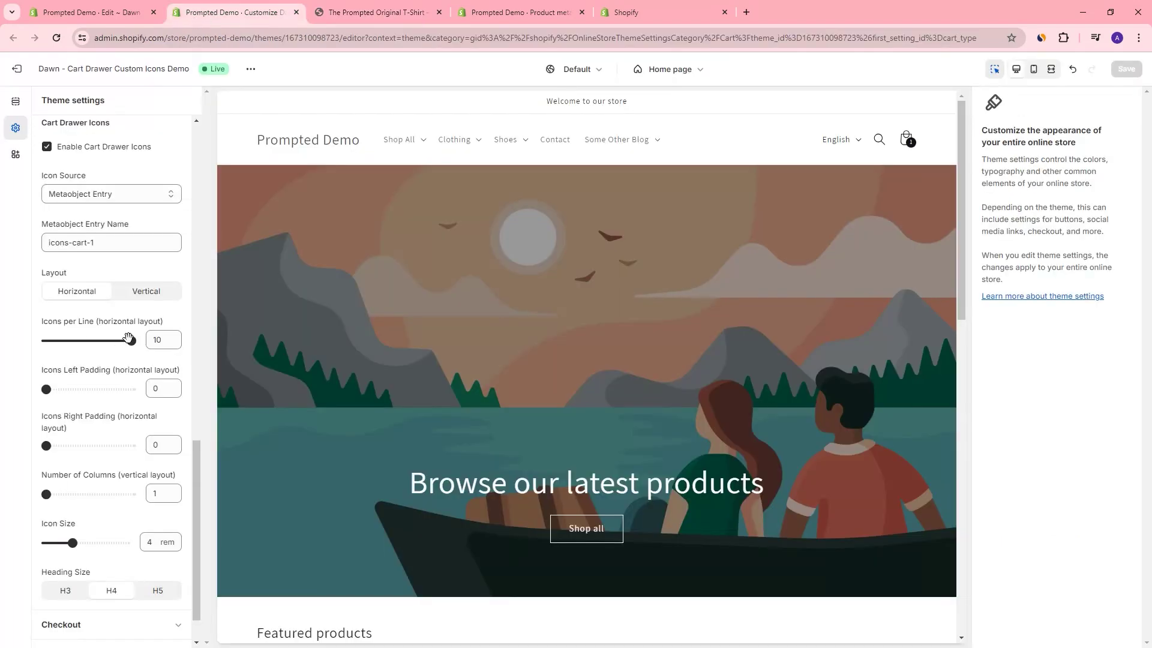
# Set Icons per Line to 5, enlarge Icon Size to 7 rem, save, and preview the cart drawer
pyautogui.moveTo(130, 340); pyautogui.dragTo(85, 340)
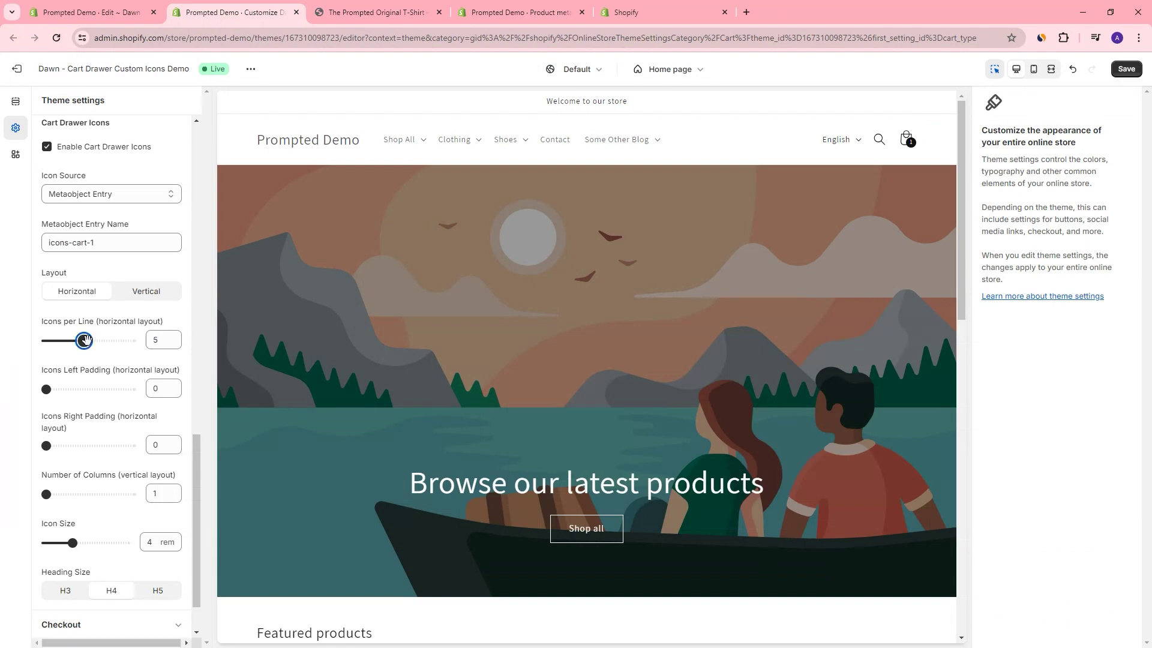
pyautogui.click(1119, 75)
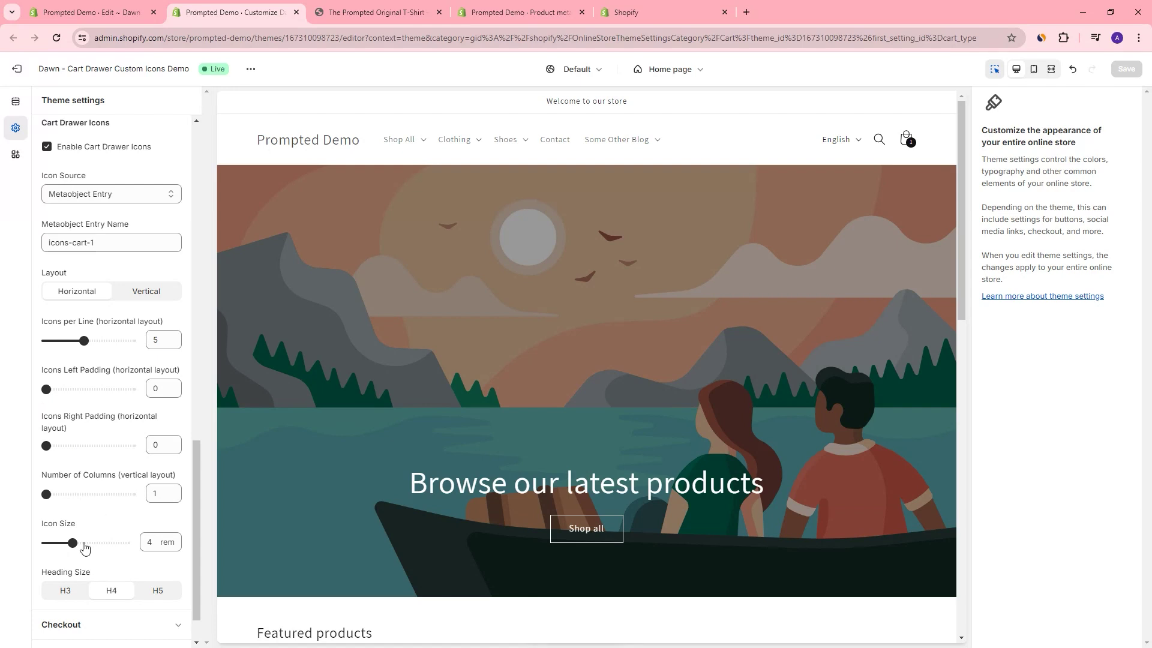
pyautogui.moveTo(77, 544); pyautogui.dragTo(99, 544)
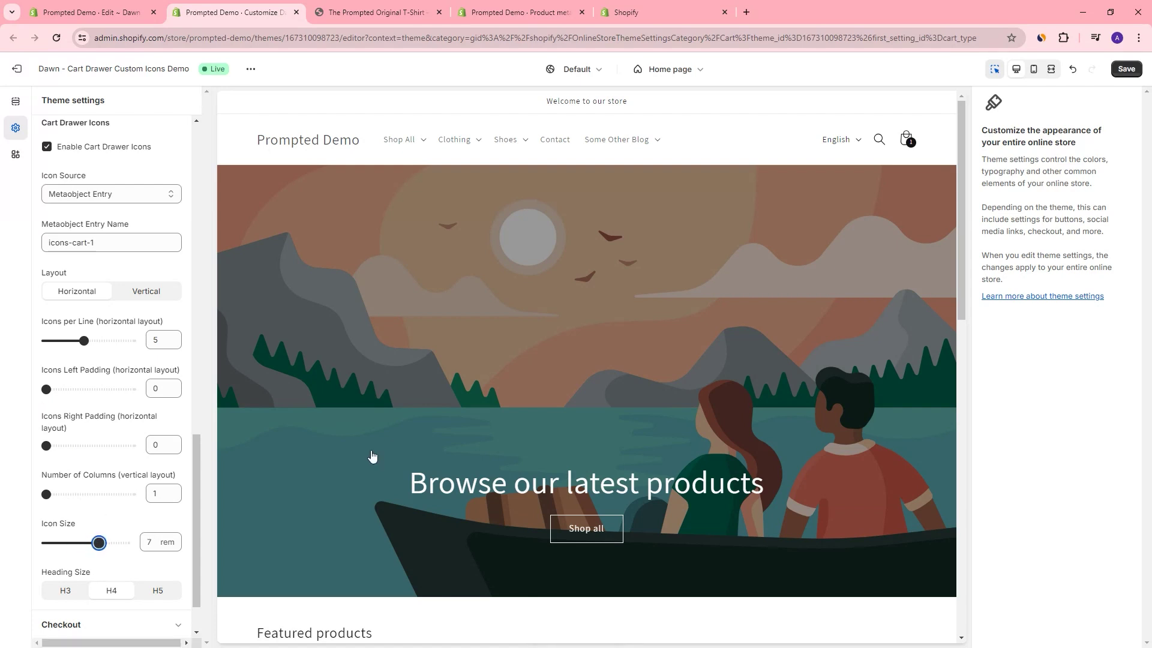
pyautogui.click(1126, 68)
pyautogui.click(367, 13)
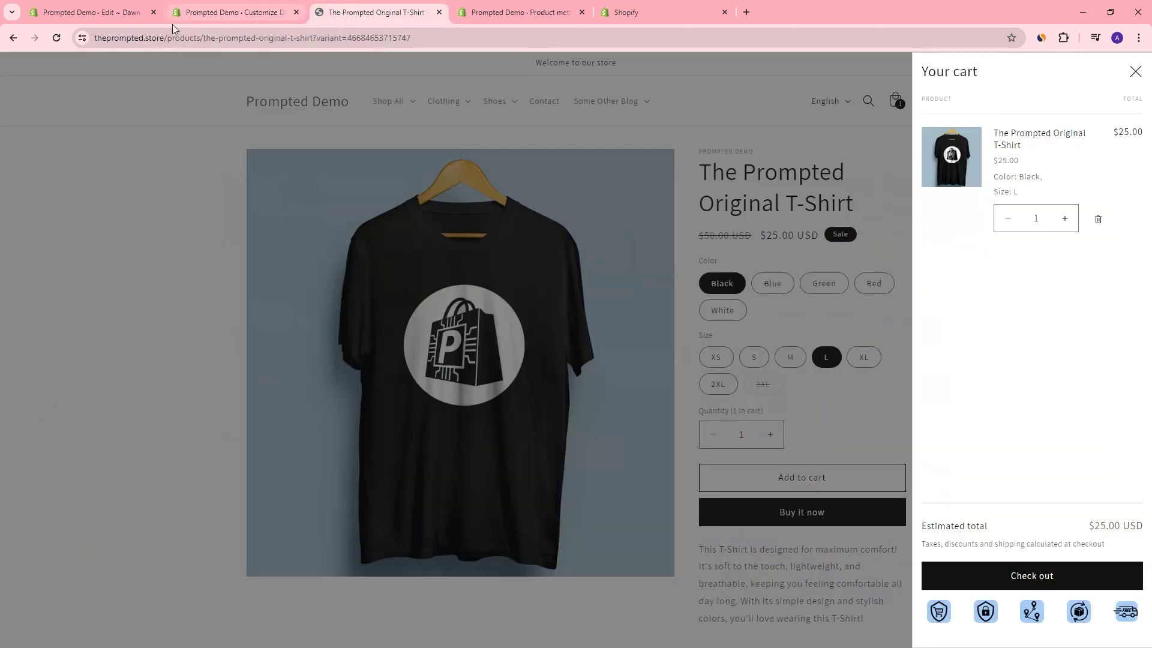
pyautogui.click(60, 41)
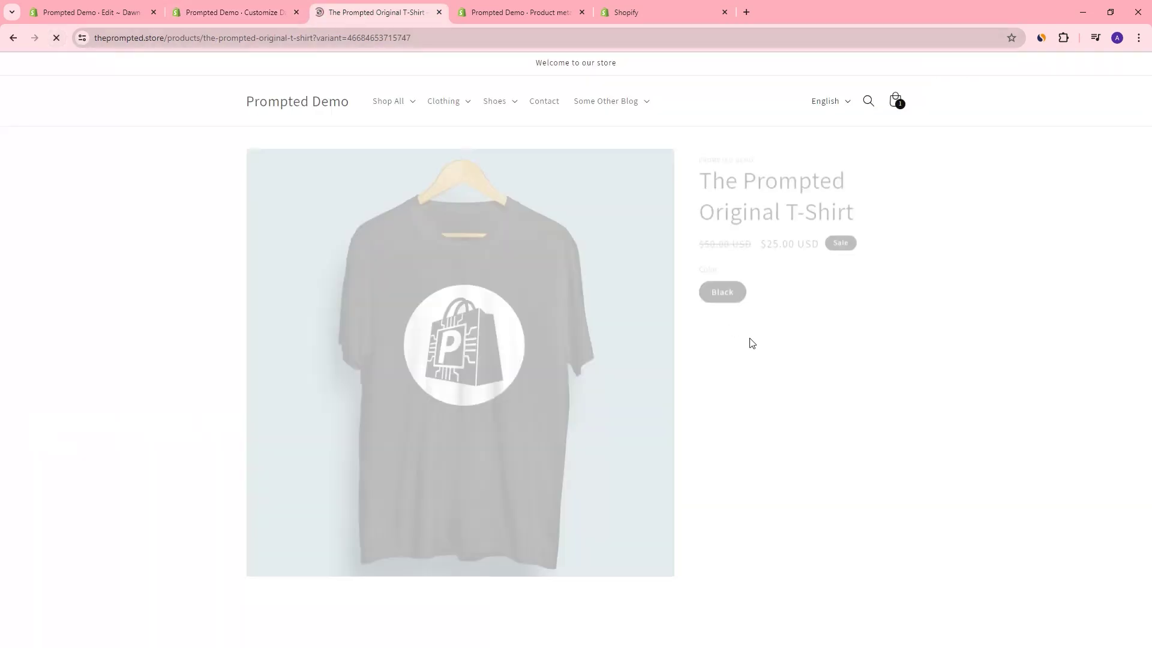
pyautogui.click(896, 103)
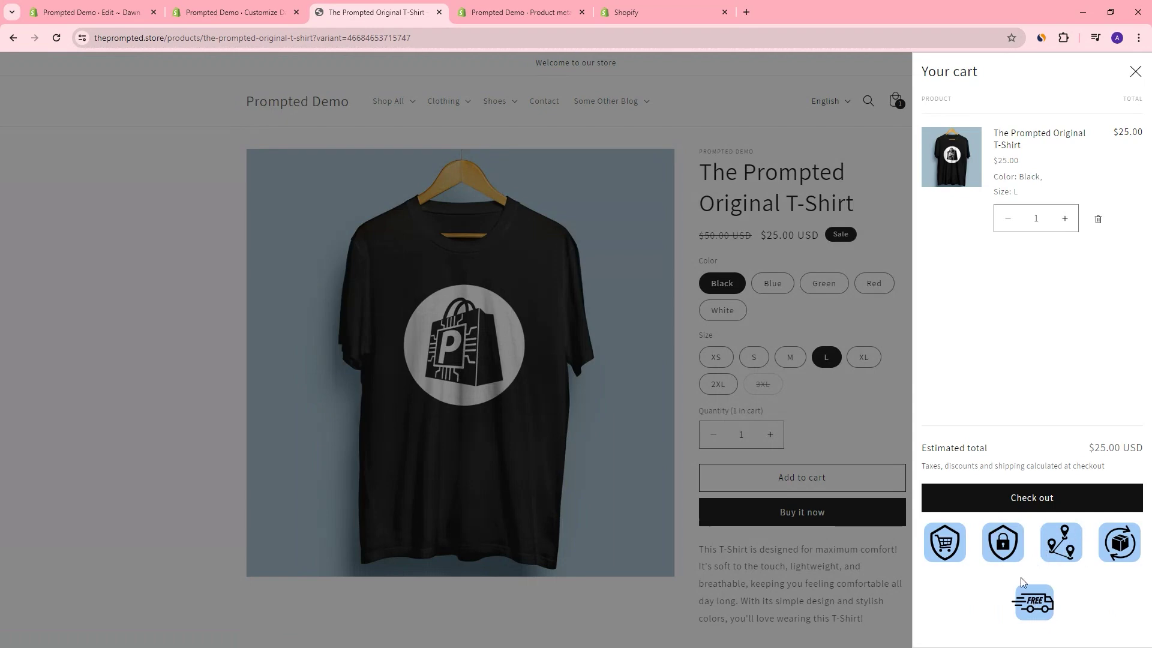
pyautogui.click(217, 11)
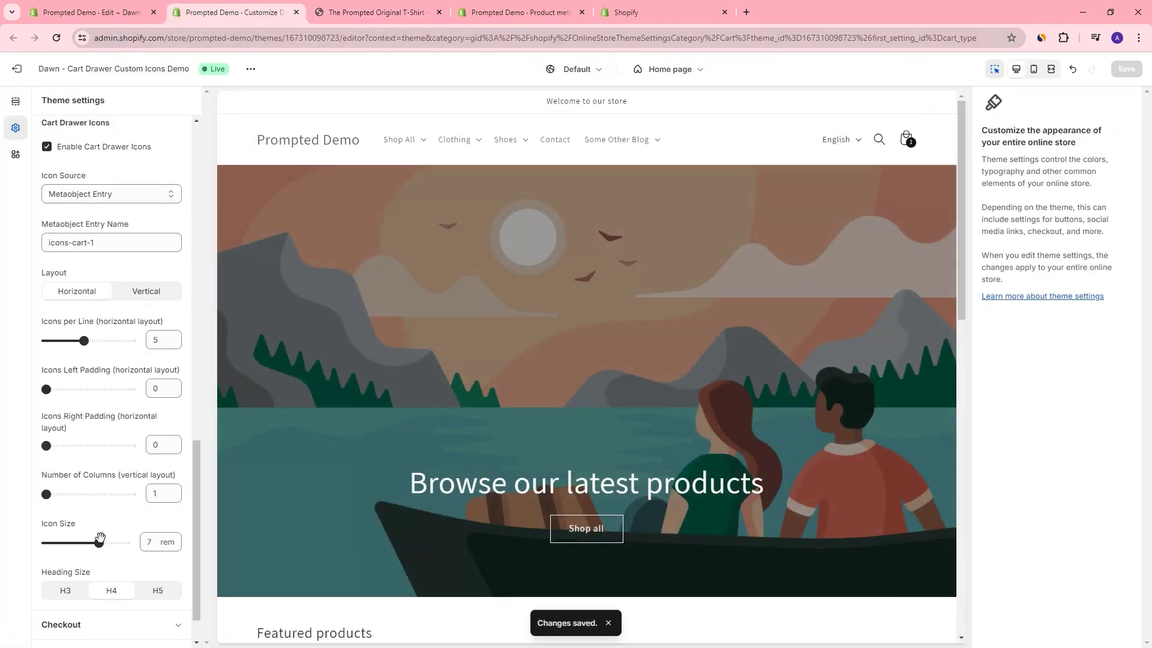
# Reset Icon Size to 4 rem, save, and check the cart drawer again
pyautogui.moveTo(97, 542); pyautogui.dragTo(72, 543)
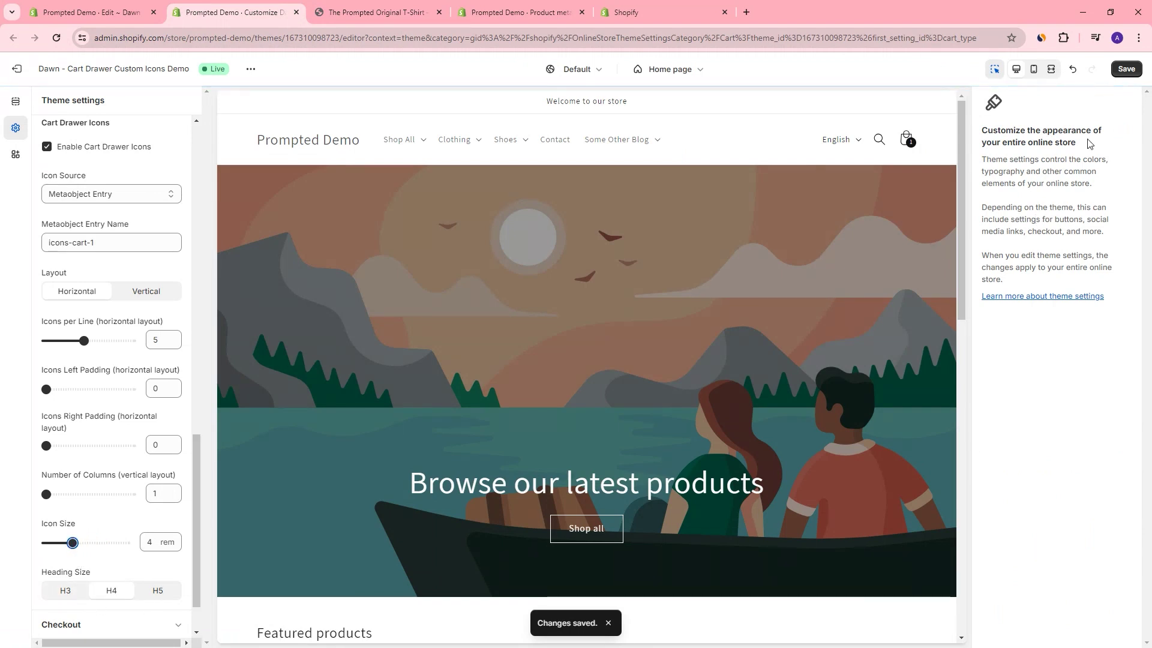
pyautogui.click(1126, 69)
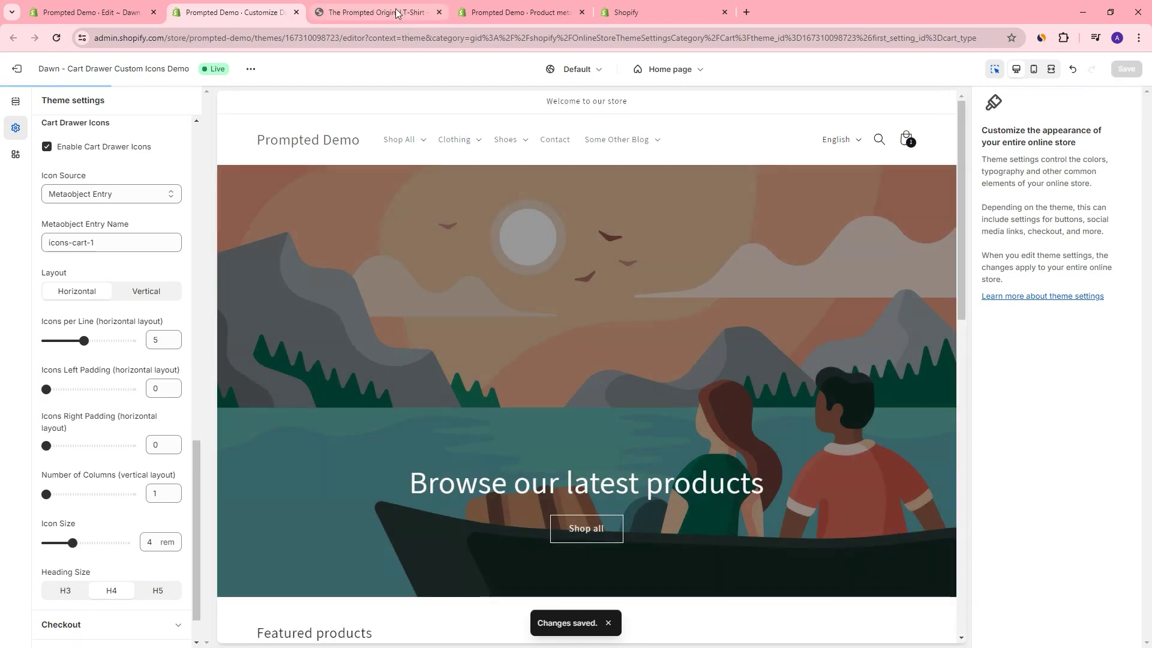
pyautogui.click(396, 12)
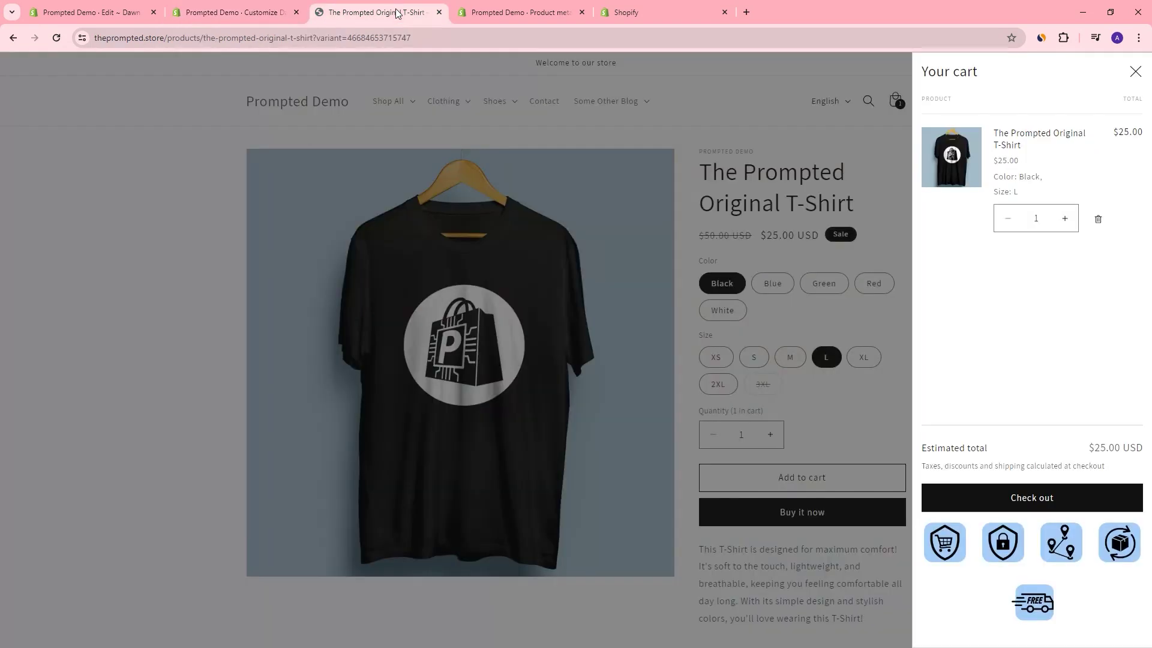
pyautogui.click(50, 37)
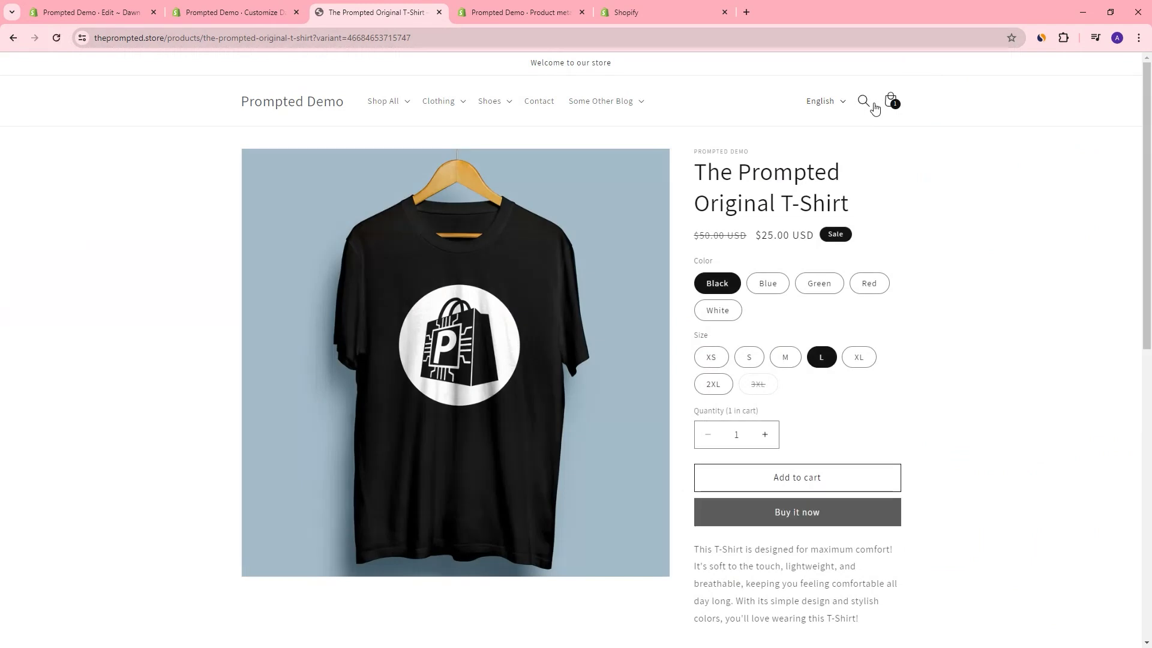
pyautogui.click(889, 100)
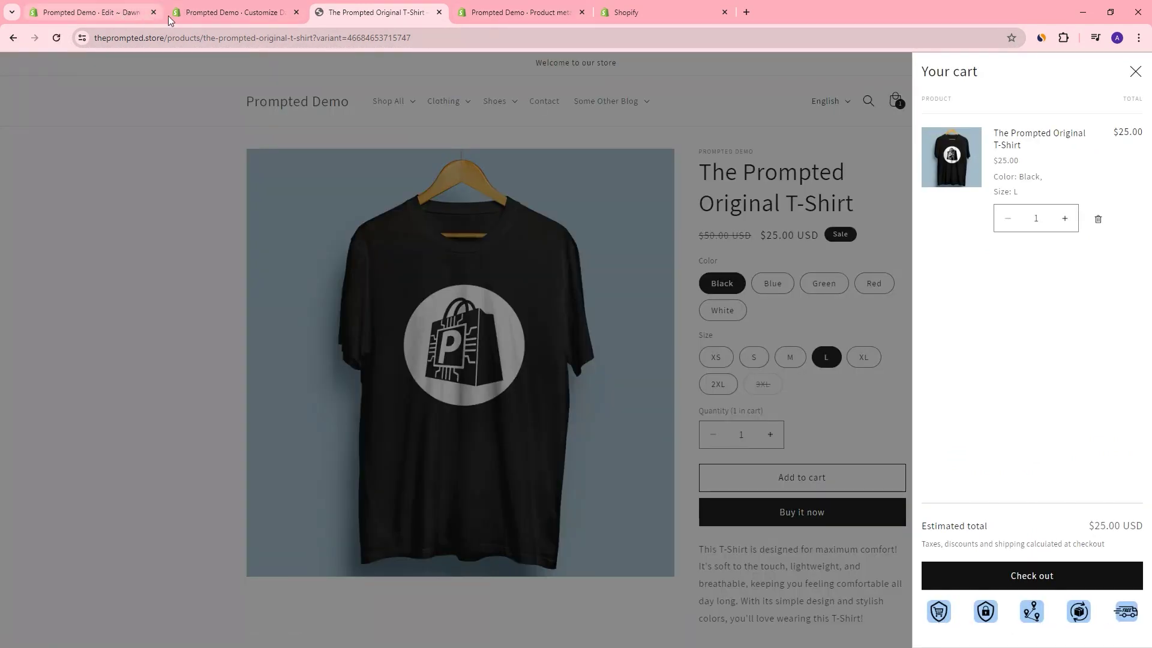
pyautogui.click(221, 13)
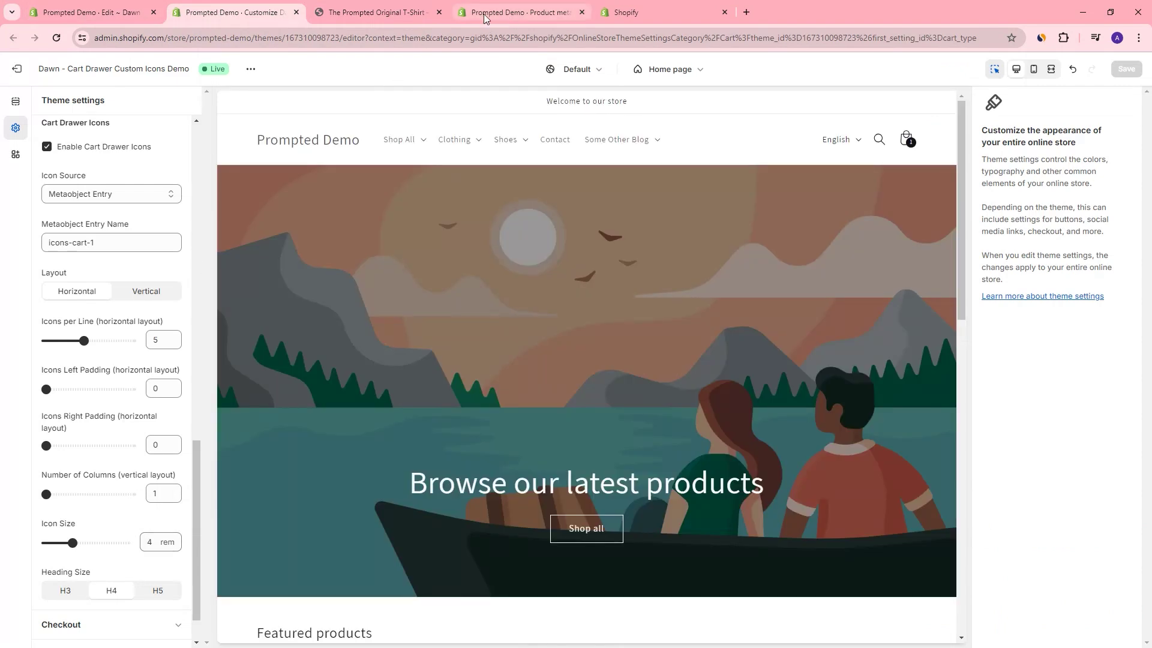
pyautogui.click(378, 13)
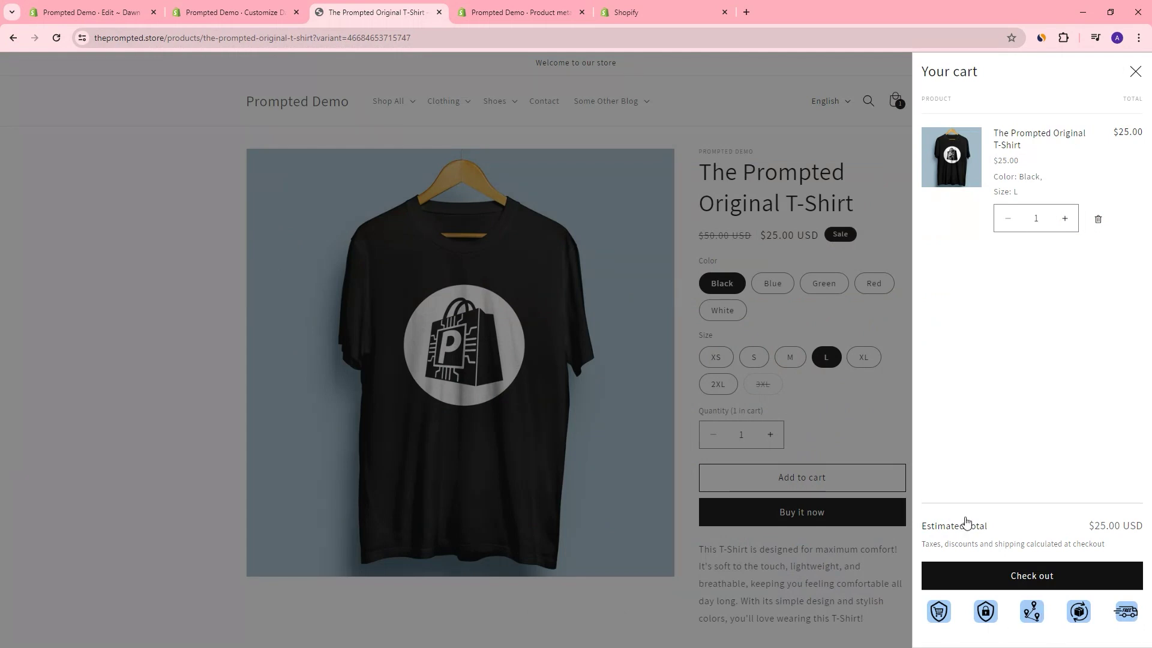
pyautogui.click(621, 12)
# In the icons-cart-1 entry, add text labels 'Secure Cart', 'Secure Checkout' and 'Track Yo'
pyautogui.click(237, 191)
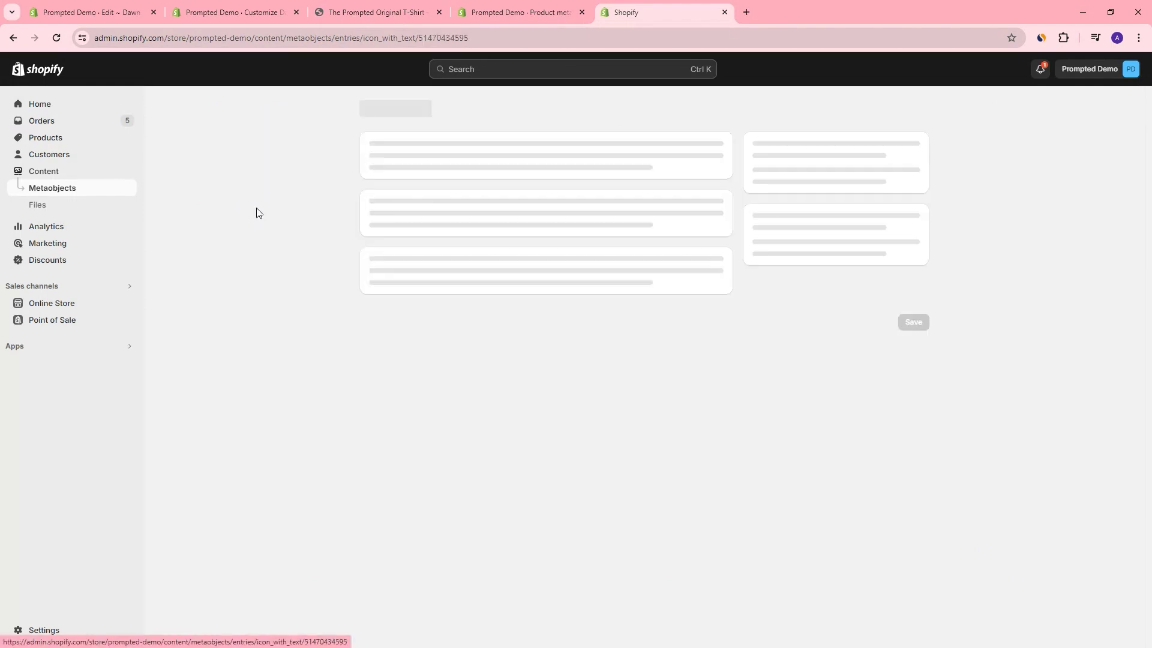
pyautogui.click(414, 265)
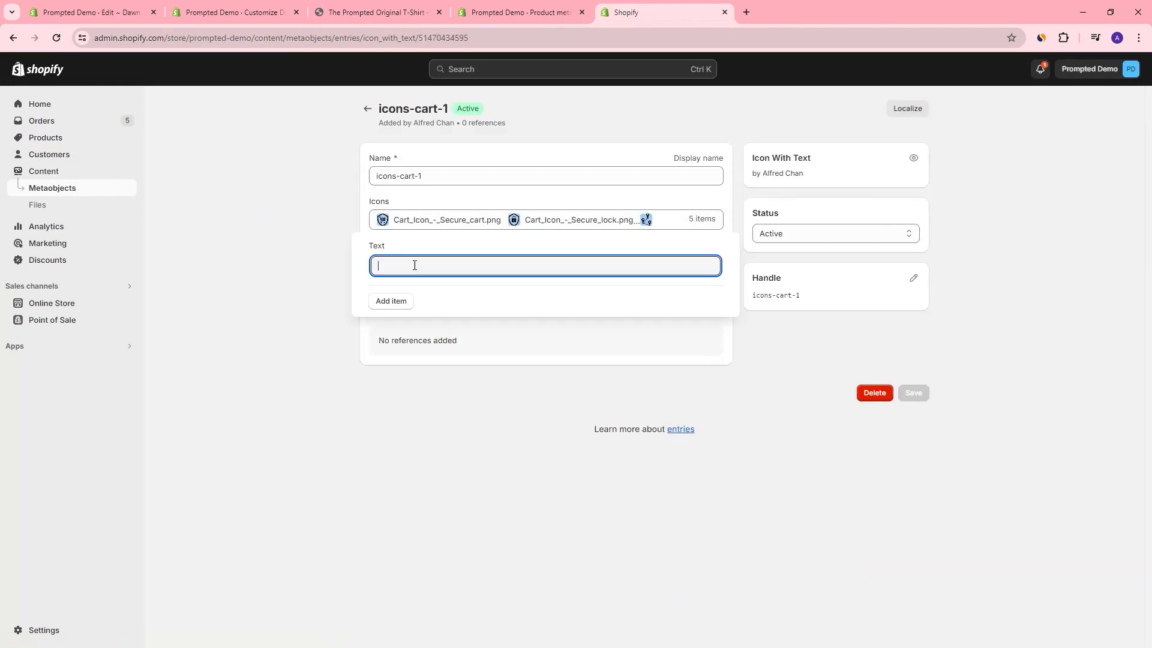
pyautogui.click(440, 223)
pyautogui.click(315, 232)
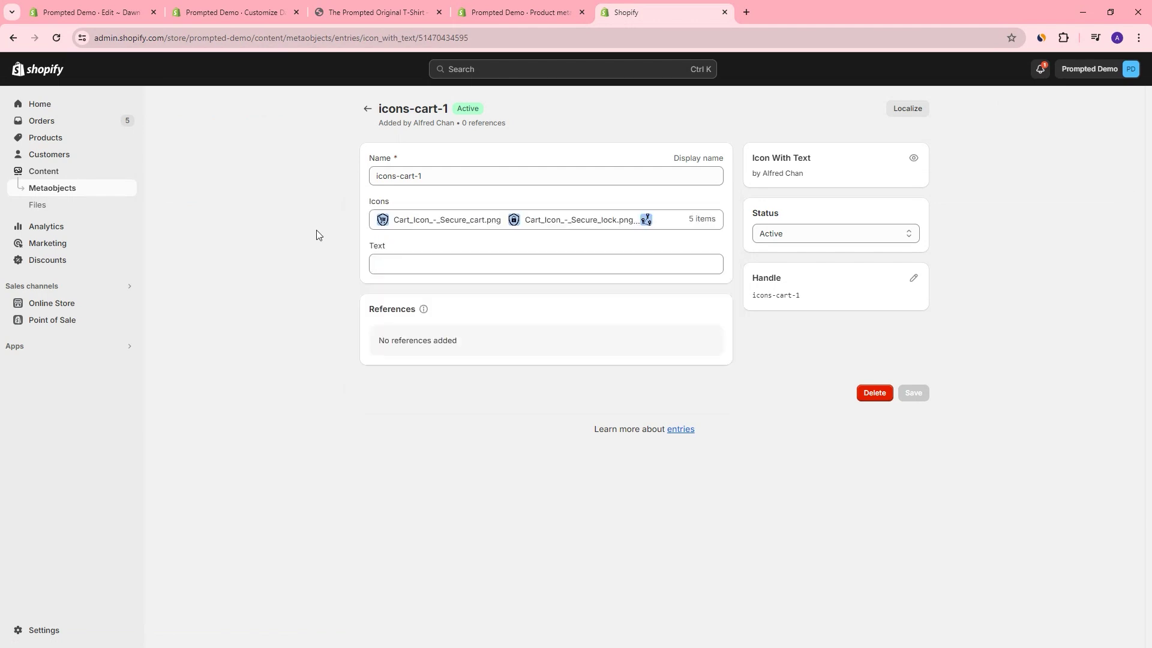
pyautogui.click(429, 262)
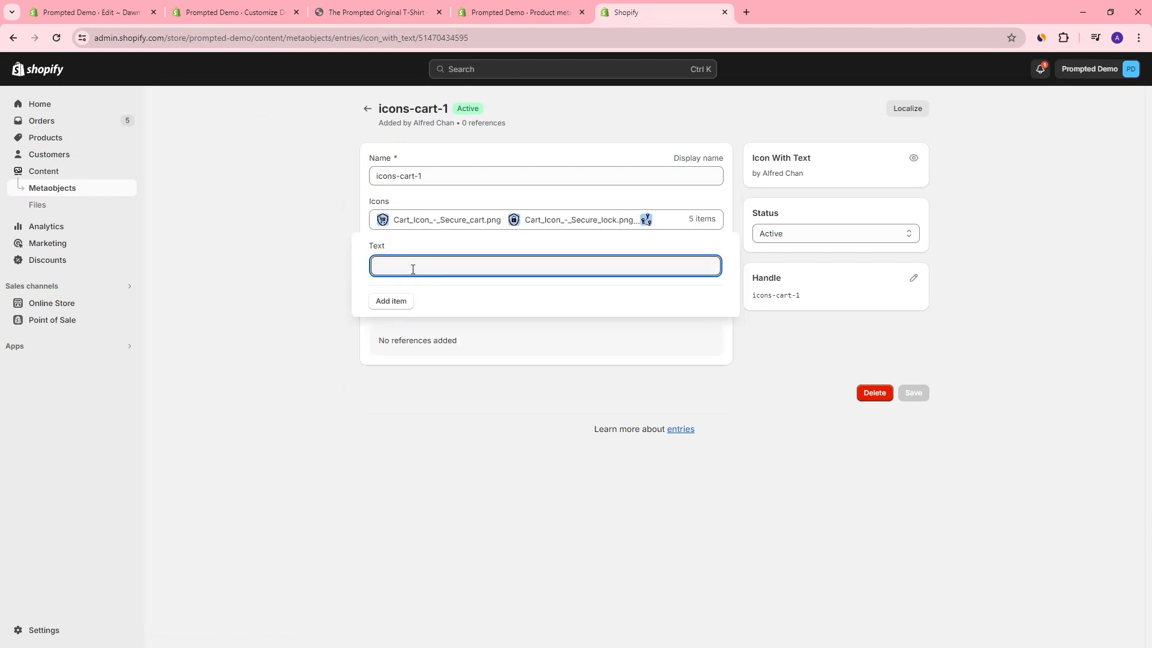
pyautogui.write('Se')
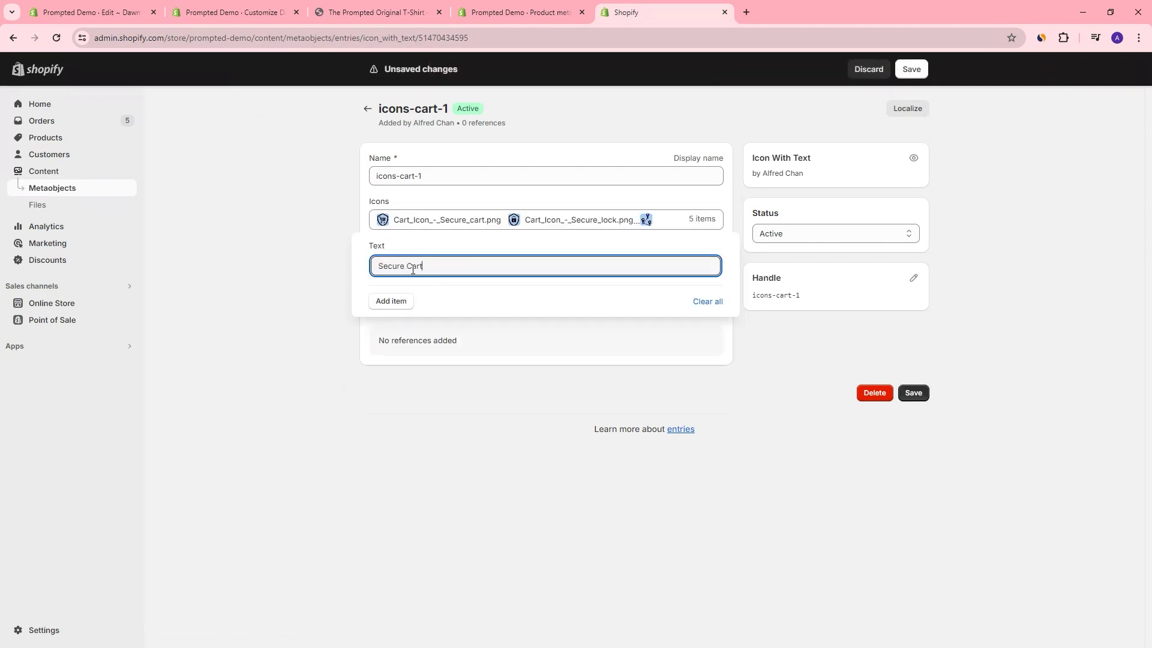
pyautogui.write('cure Cart')
pyautogui.press('Return')
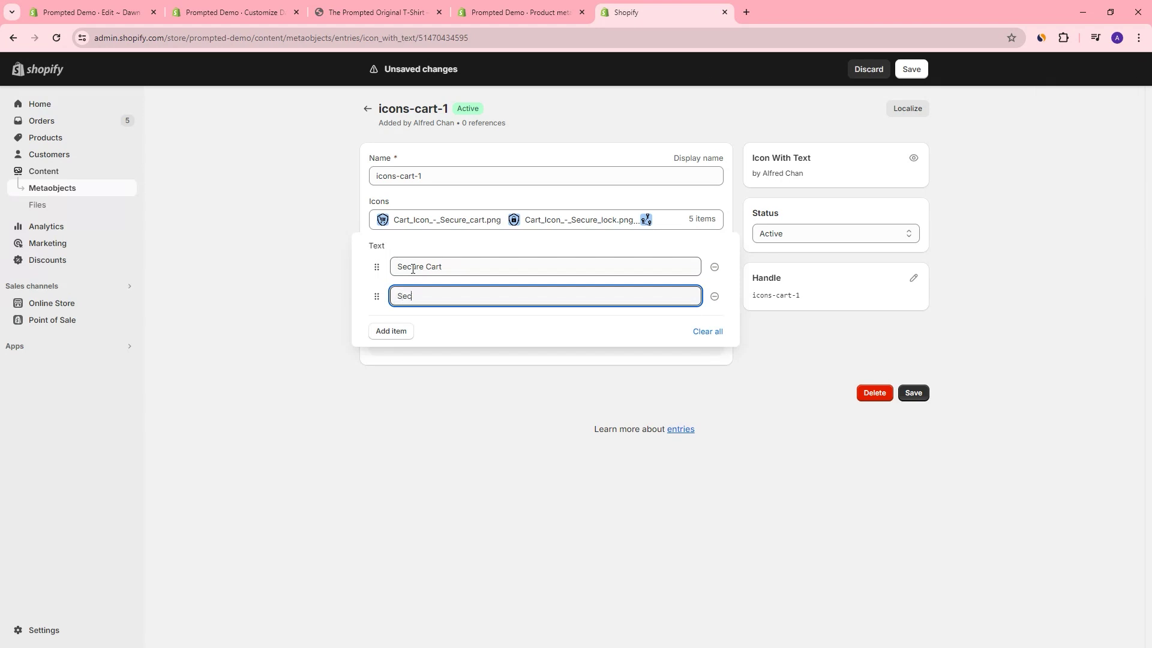
pyautogui.write('Secure Checkout')
pyautogui.press('Return')
pyautogui.write('Track Your Order')
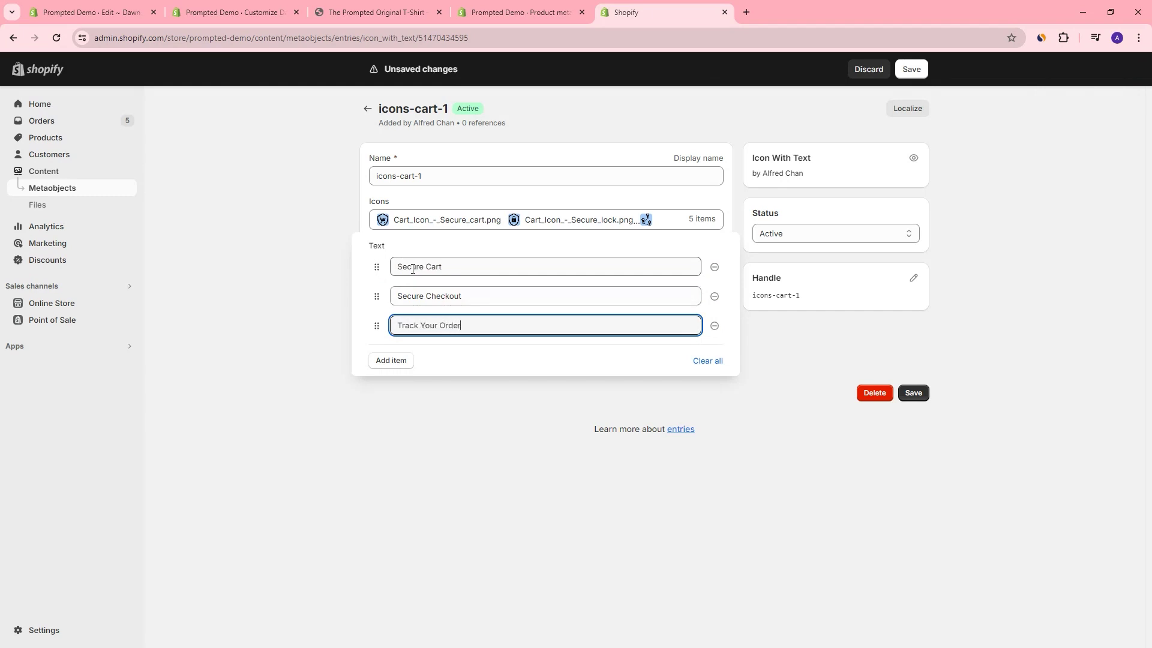
pyautogui.press('Return')
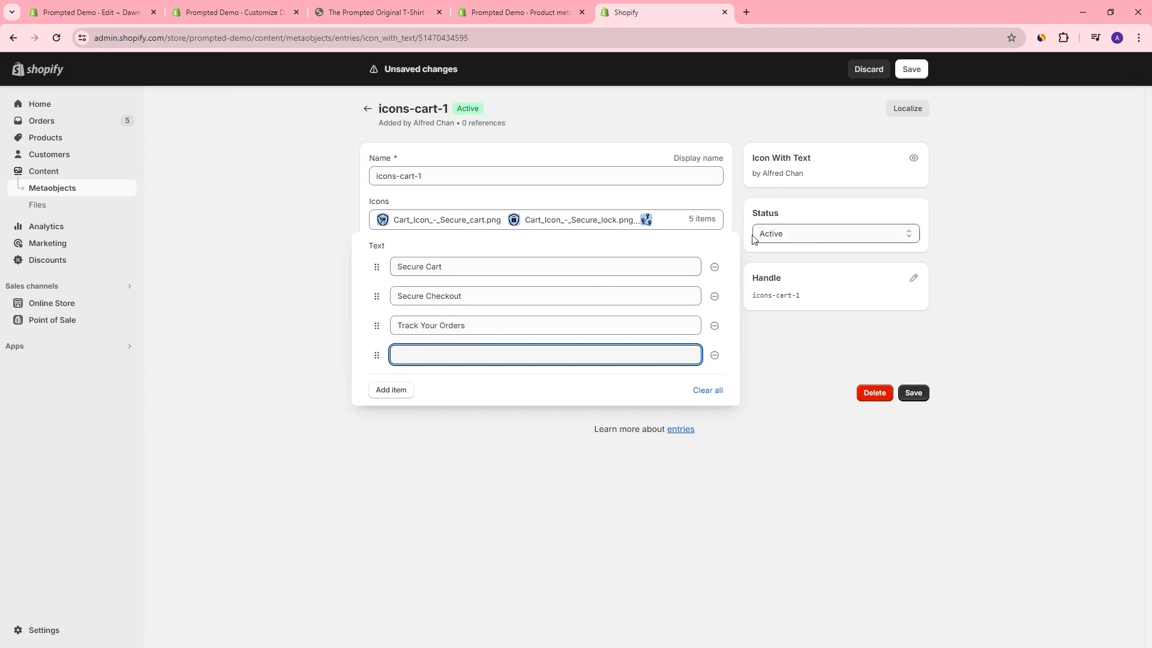
# Check the icon order and add further text labels 'F' and 'Free'
pyautogui.click(578, 221)
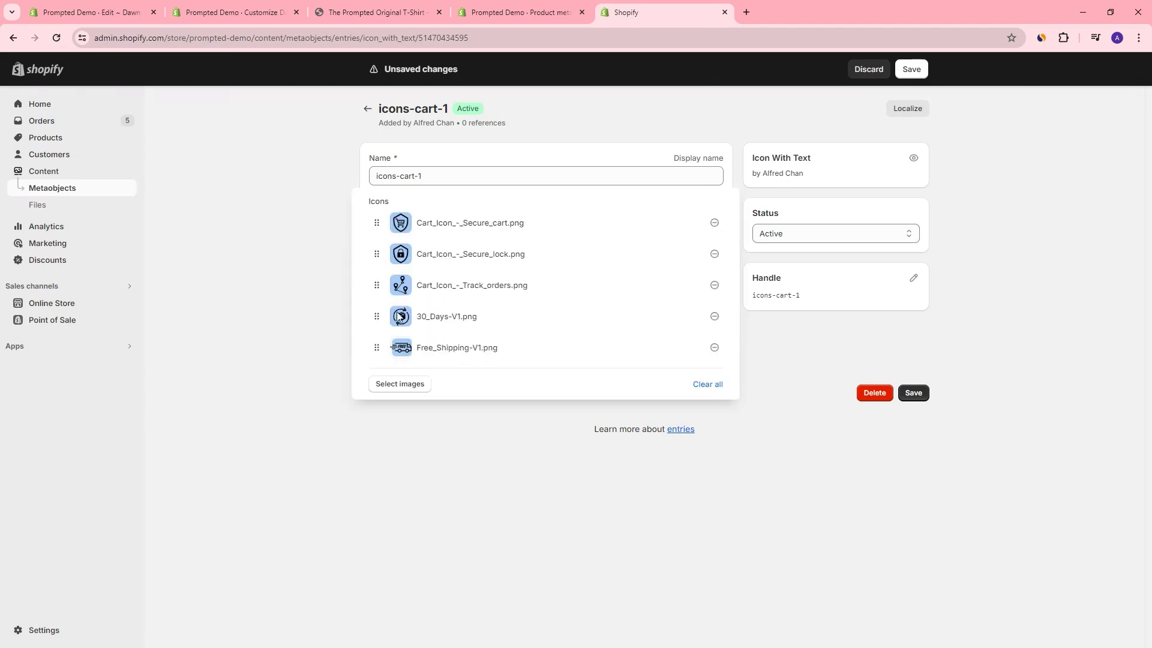
pyautogui.click(294, 319)
pyautogui.click(430, 269)
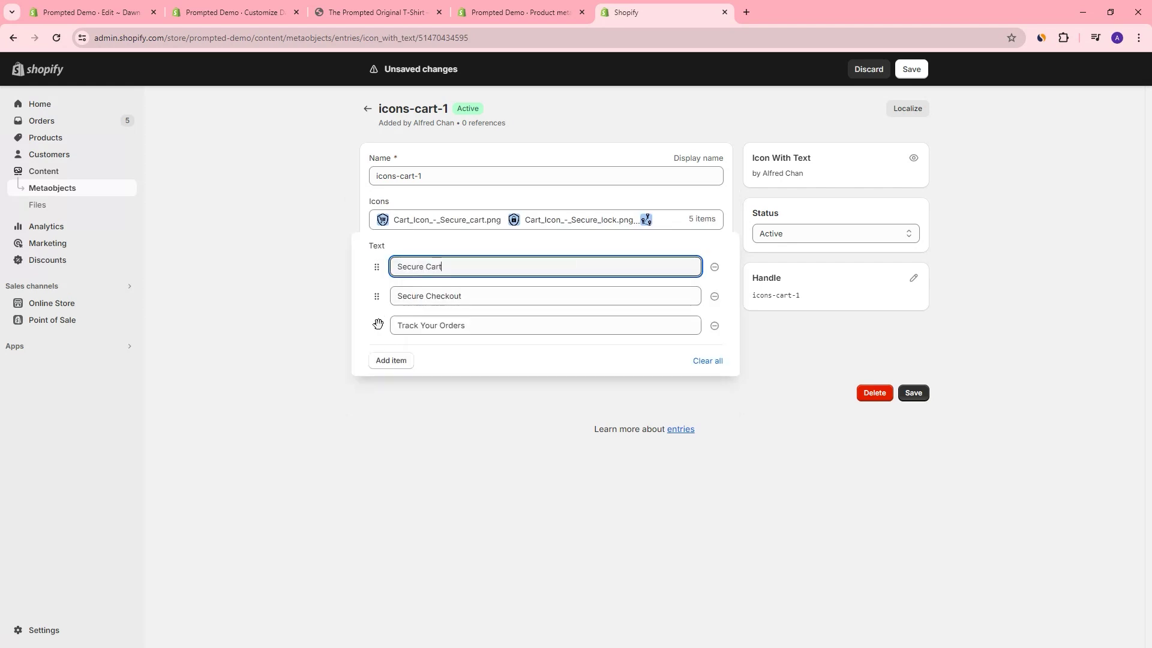
pyautogui.click(377, 359)
pyautogui.write('Free Returns')
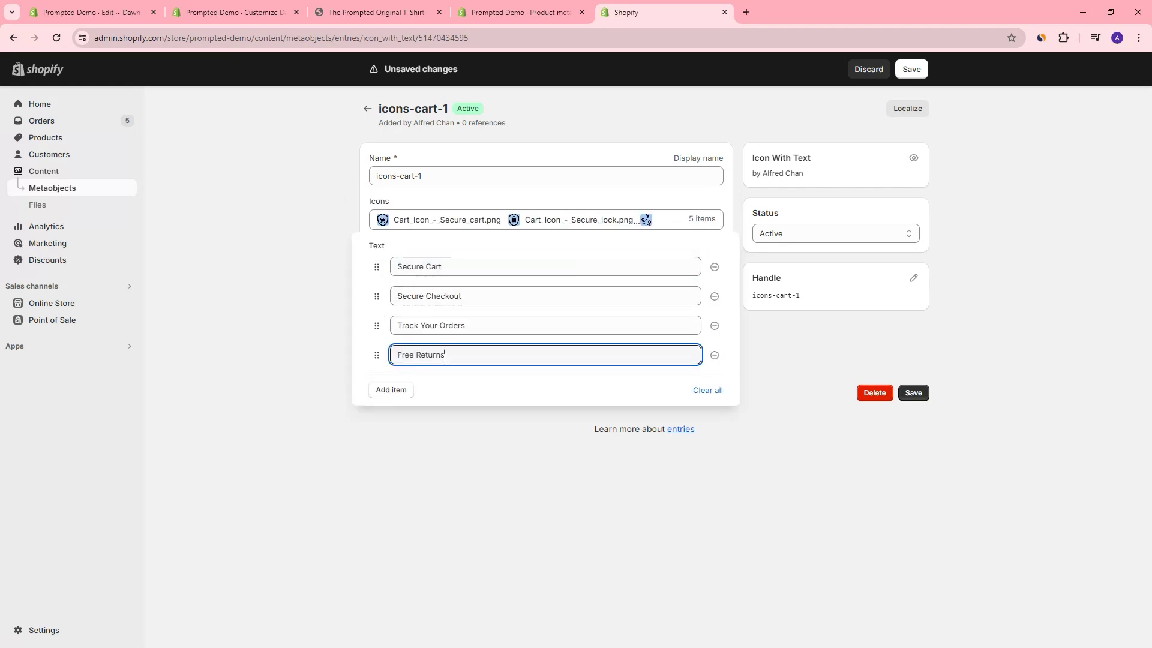
pyautogui.press('Return')
pyautogui.write('Free')
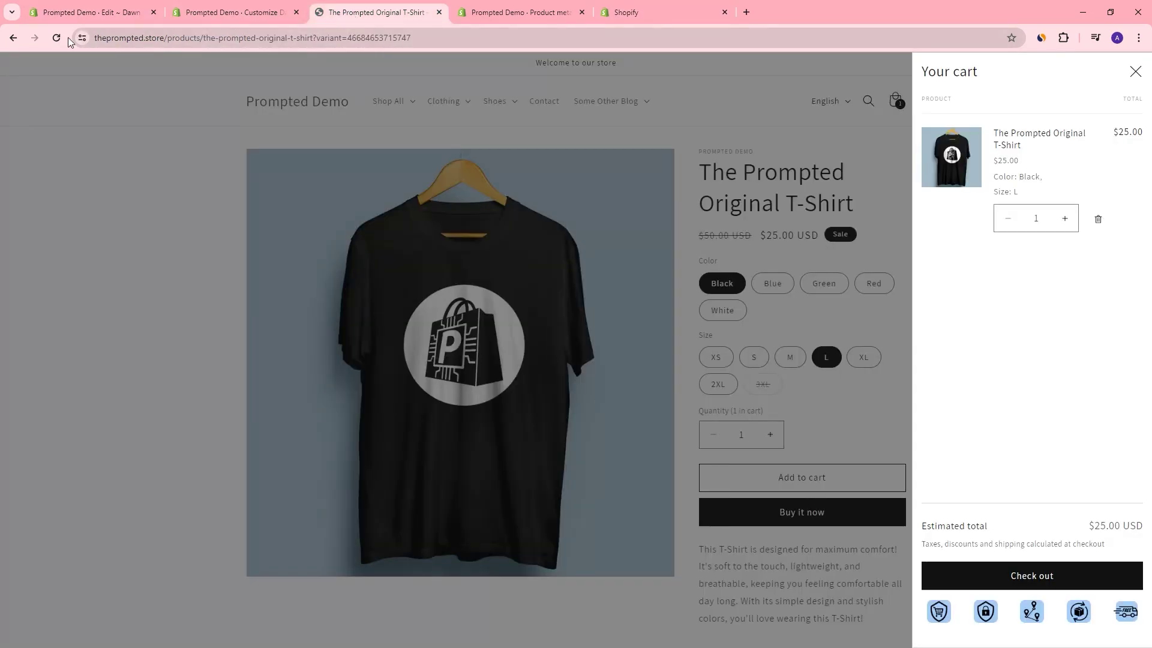
# Reload the storefront and view the cart drawer's labelled trust icons
pyautogui.click(56, 38)
pyautogui.click(894, 100)
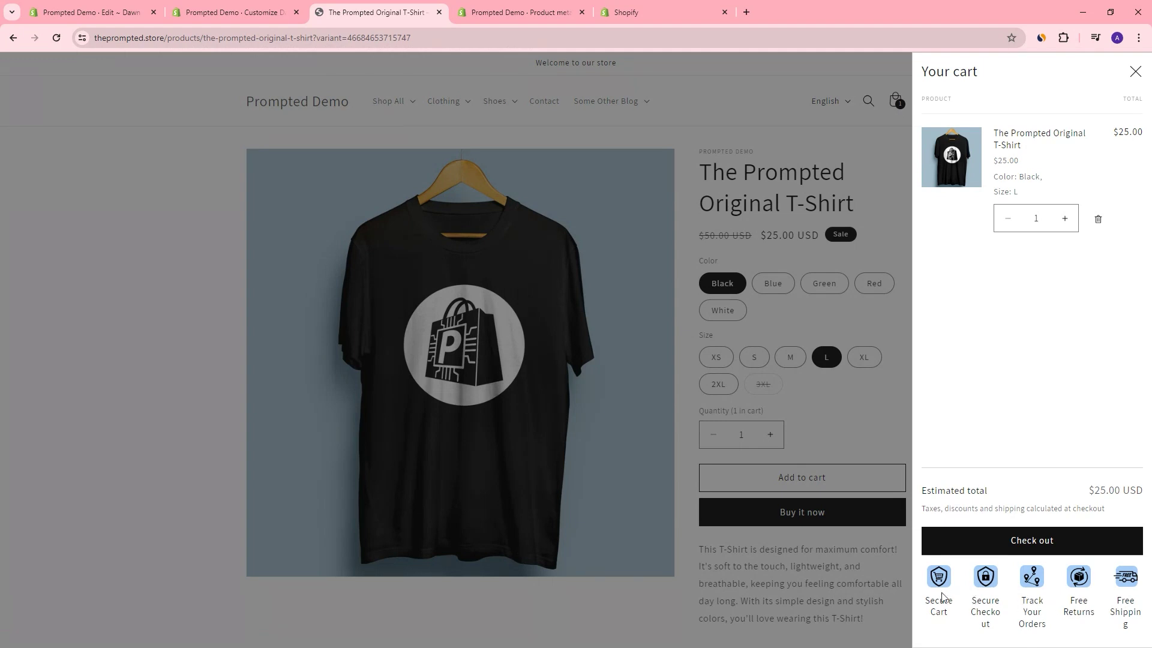
pyautogui.moveTo(940, 600); pyautogui.dragTo(1133, 609)
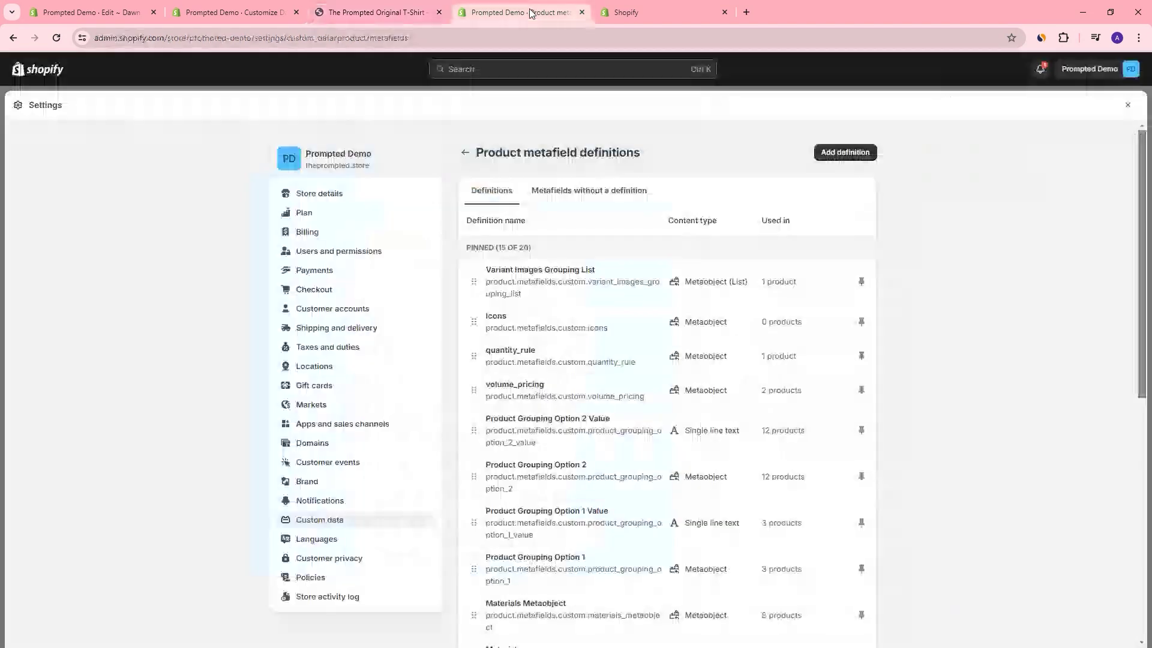
# Remove Free_Shipping-V1.png and the Free Shipping text from icons-cart-1 and save the entry
pyautogui.click(528, 12)
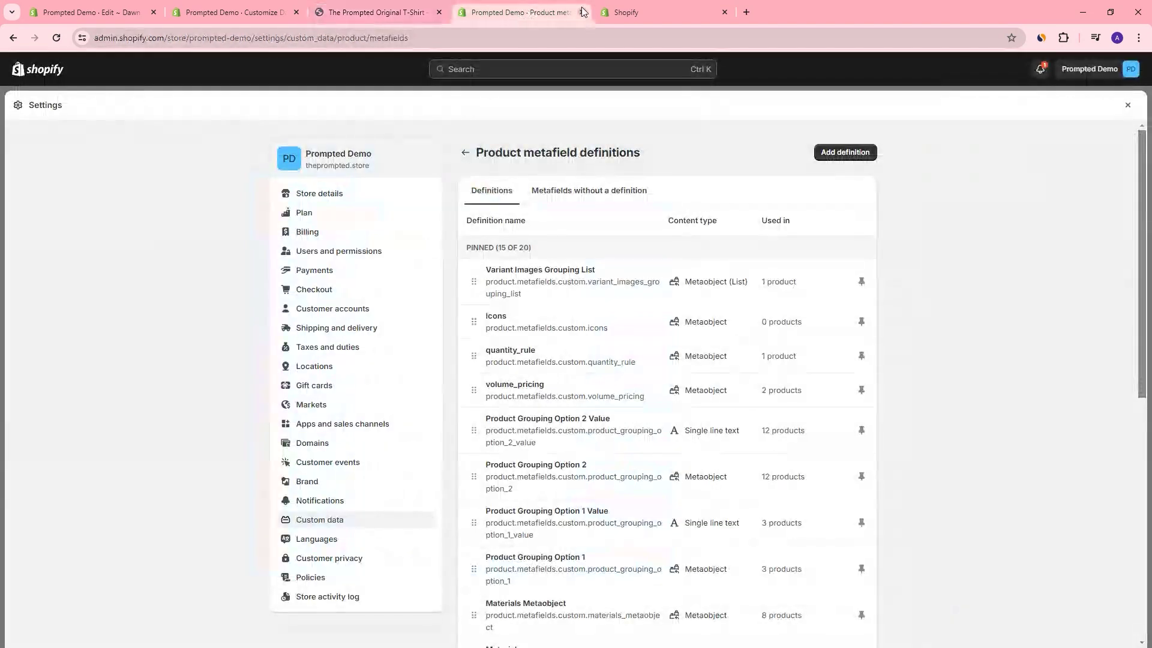
pyautogui.click(630, 12)
pyautogui.click(564, 231)
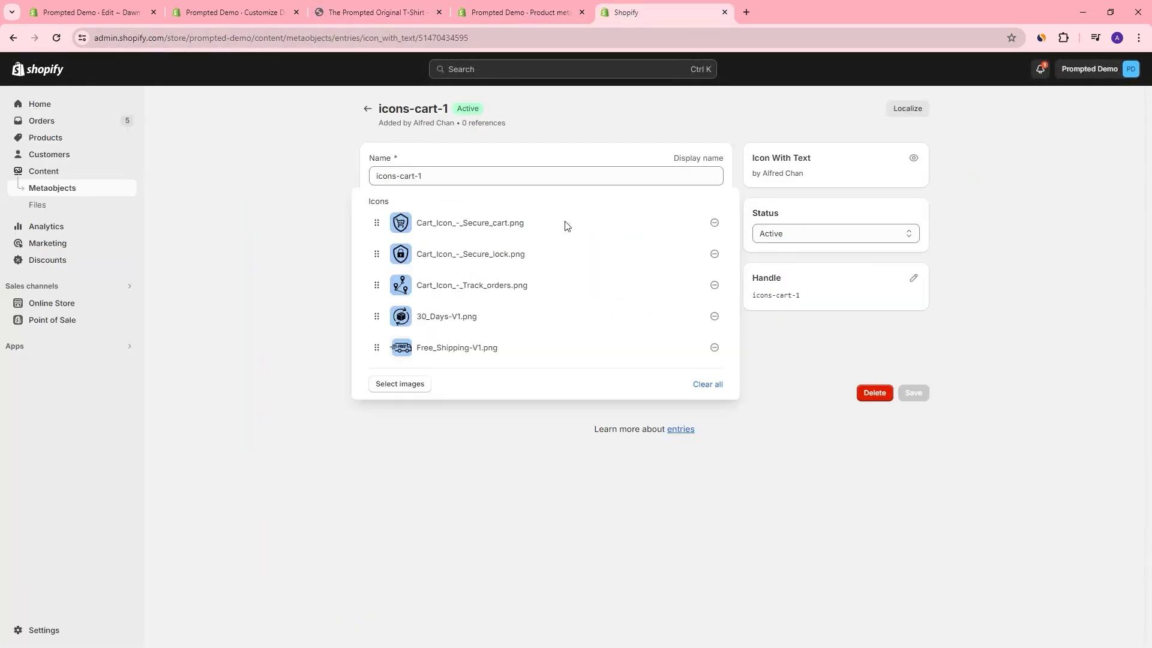
pyautogui.click(714, 348)
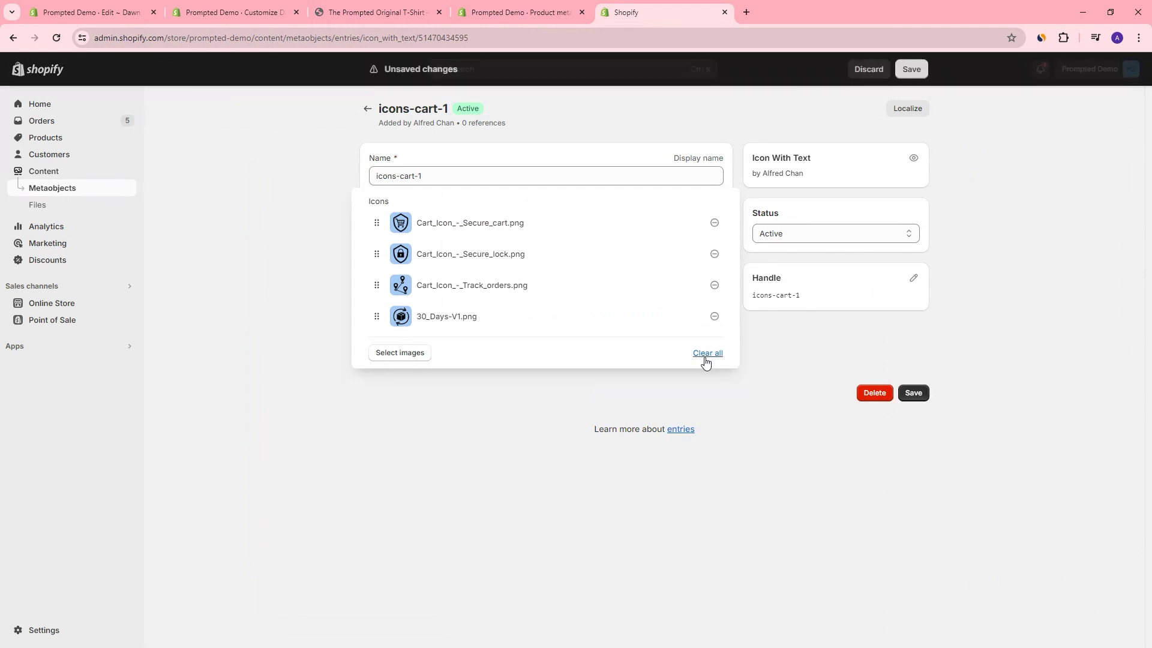
pyautogui.click(676, 391)
pyautogui.click(638, 264)
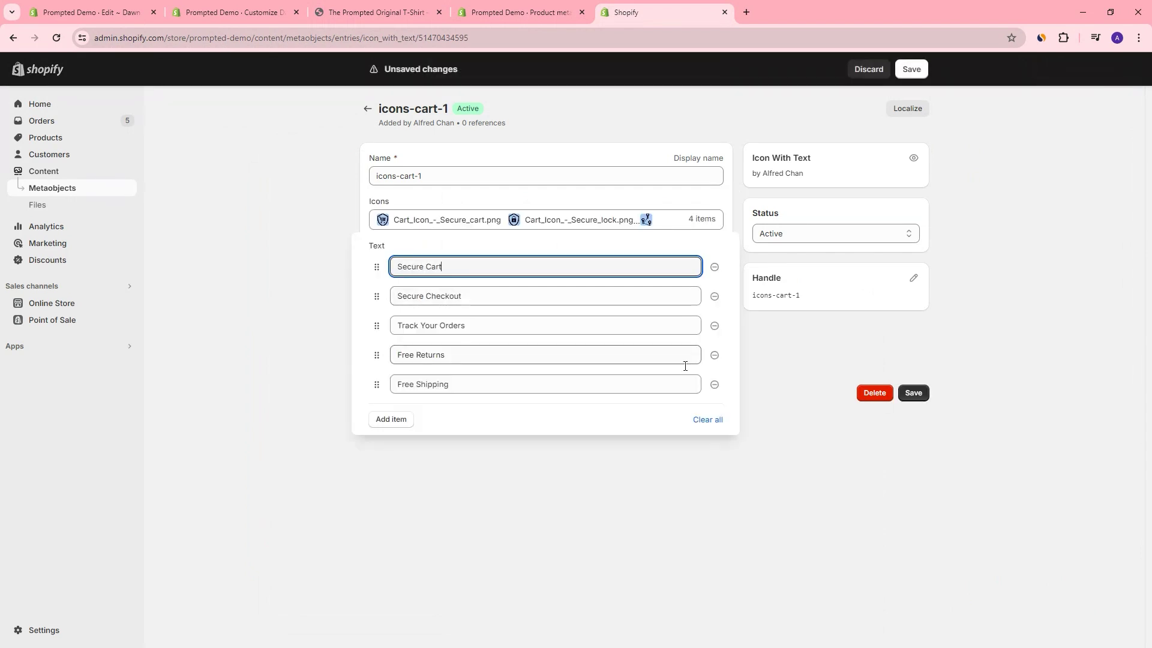
pyautogui.click(714, 385)
pyautogui.click(911, 69)
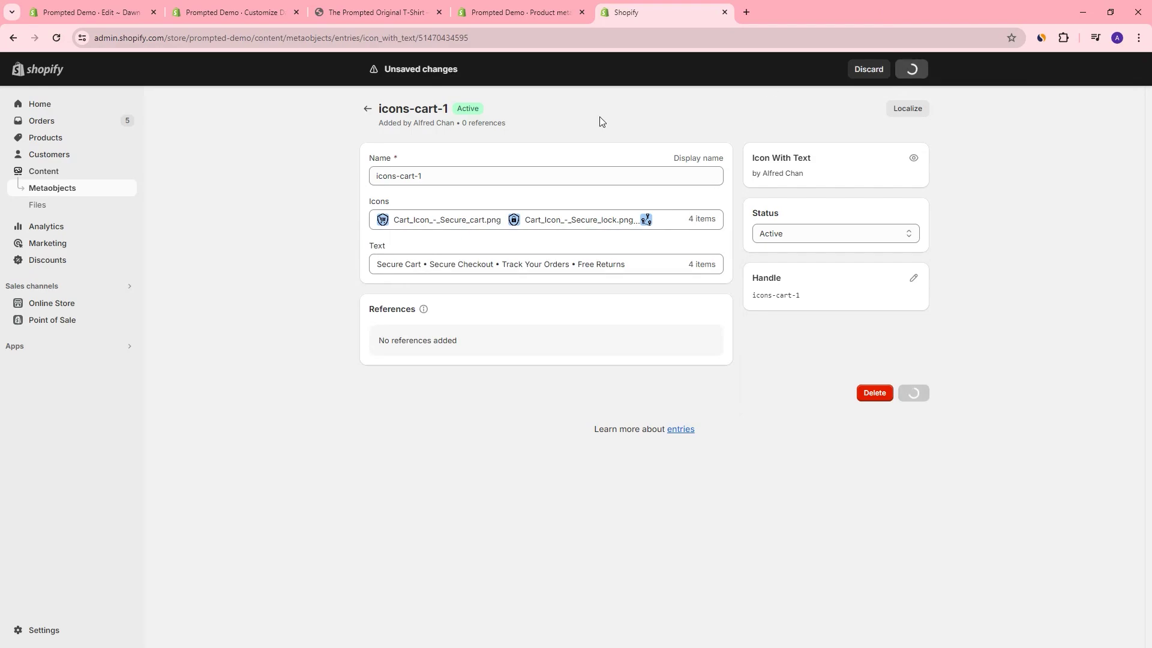
# Reload the storefront to see the four remaining cart icons
pyautogui.click(398, 15)
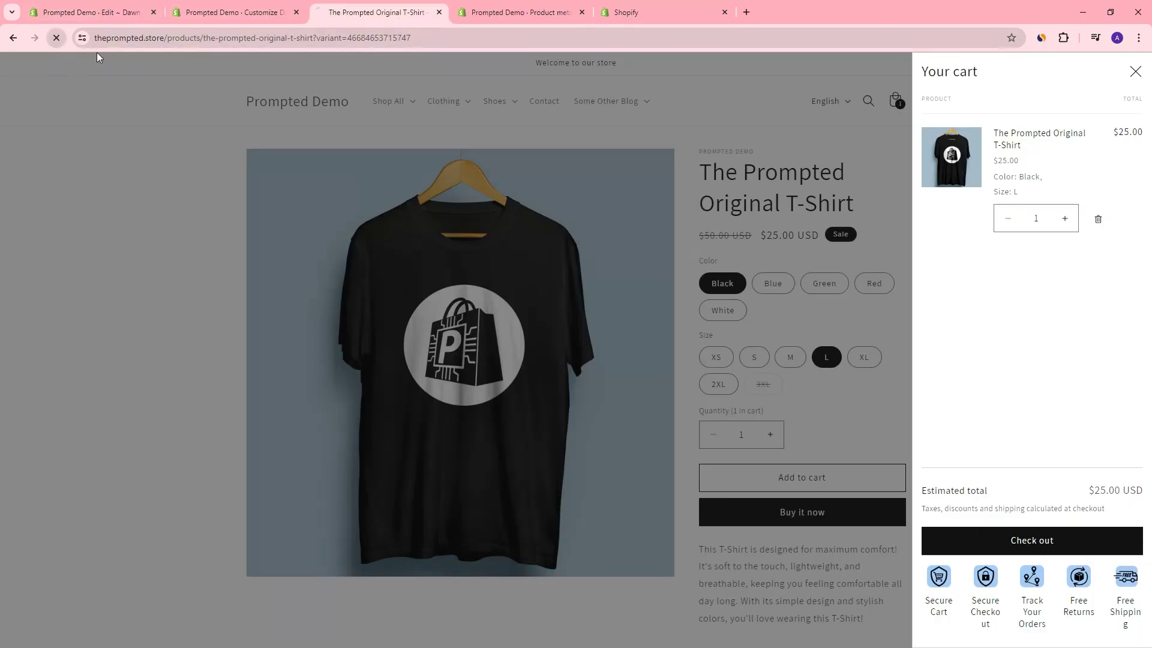
pyautogui.click(57, 38)
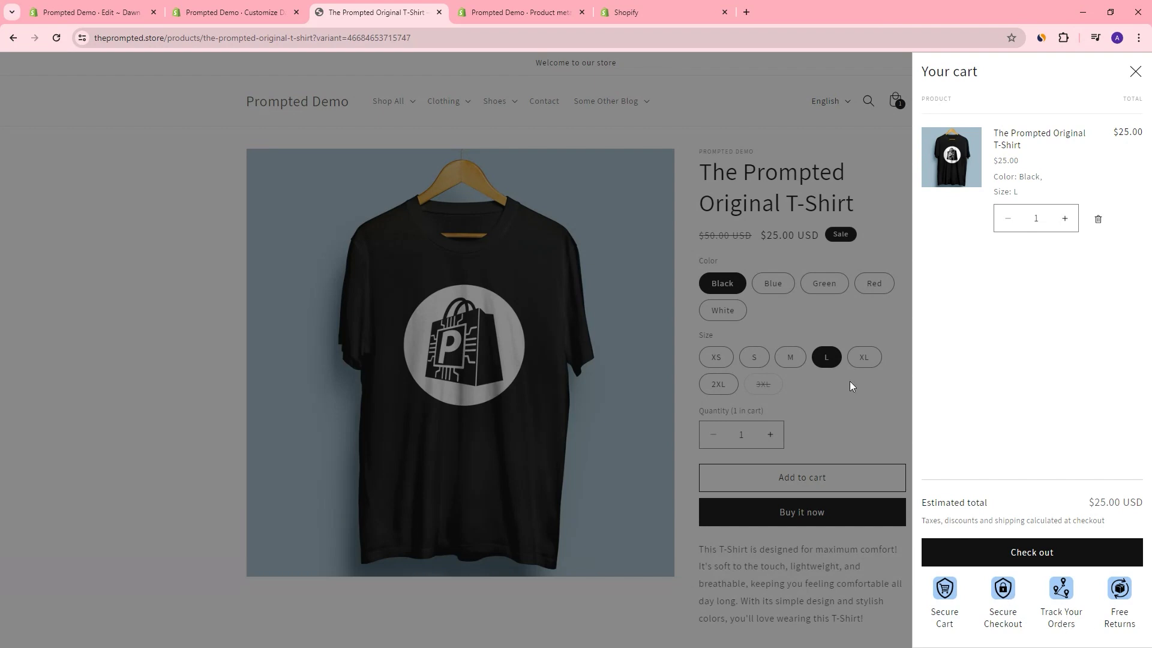
pyautogui.click(127, 13)
# Save the Cart Drawer Icons settings and check the four icons listed vertically in the cart drawer
pyautogui.click(247, 13)
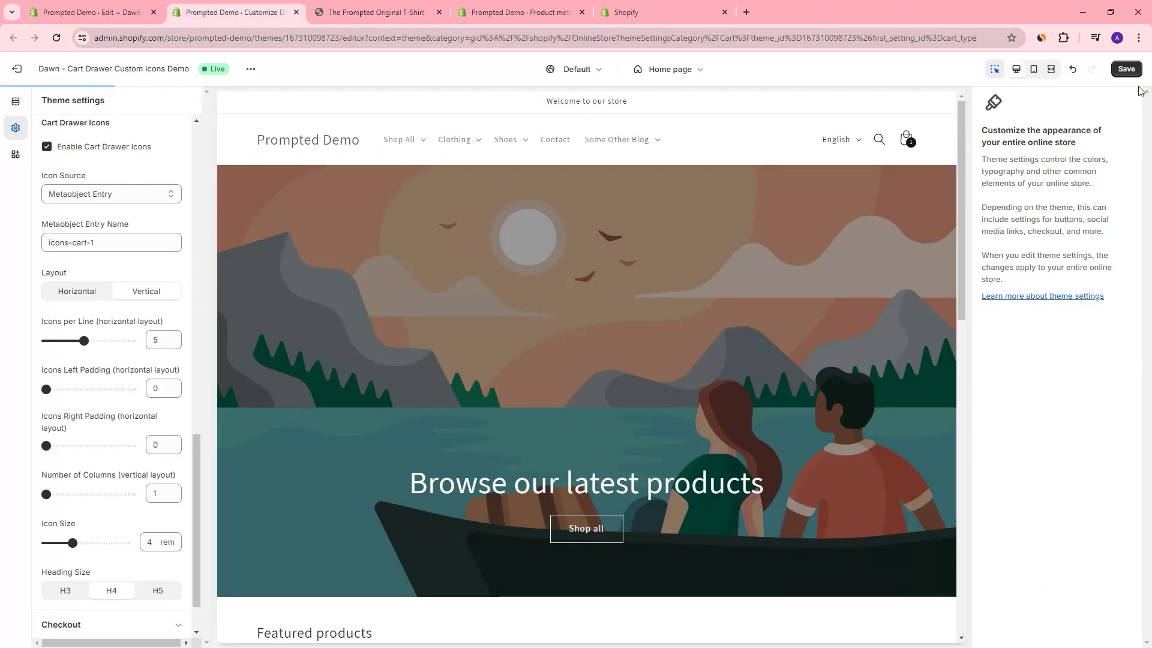
pyautogui.click(1126, 69)
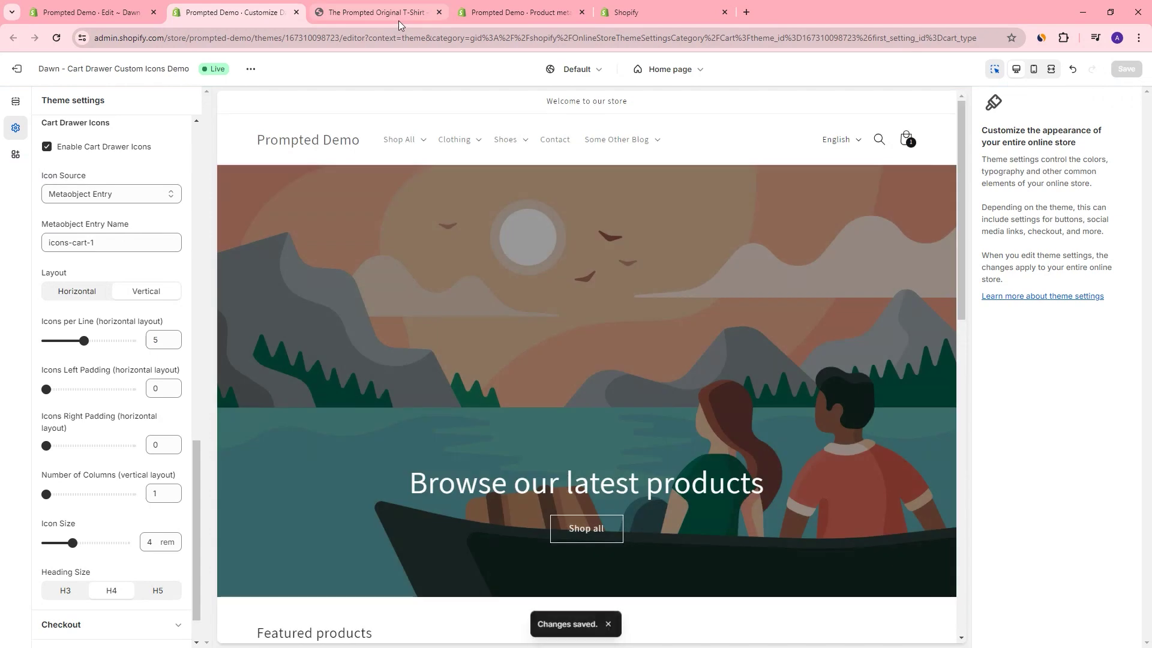
pyautogui.click(398, 20)
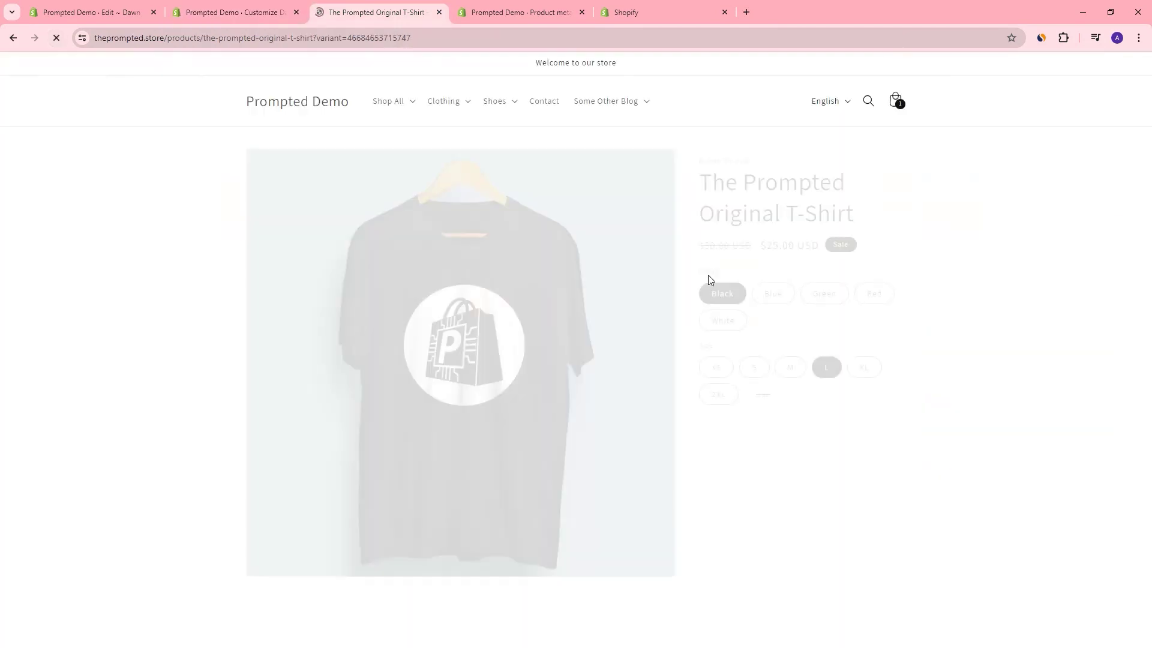
pyautogui.click(893, 99)
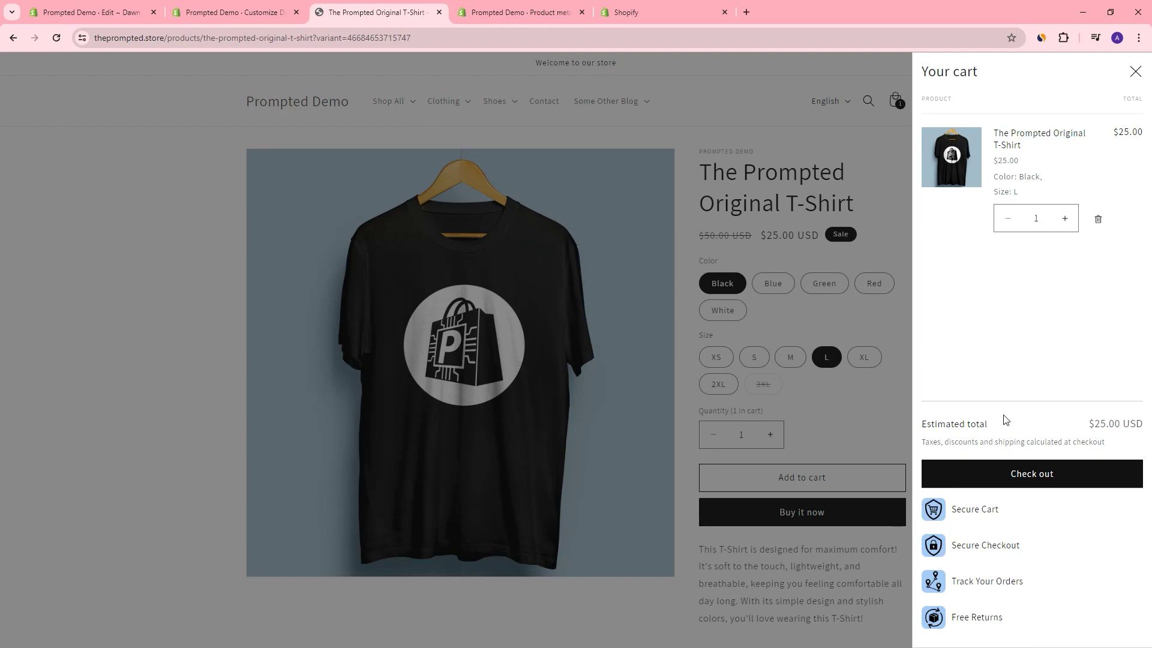
pyautogui.click(231, 12)
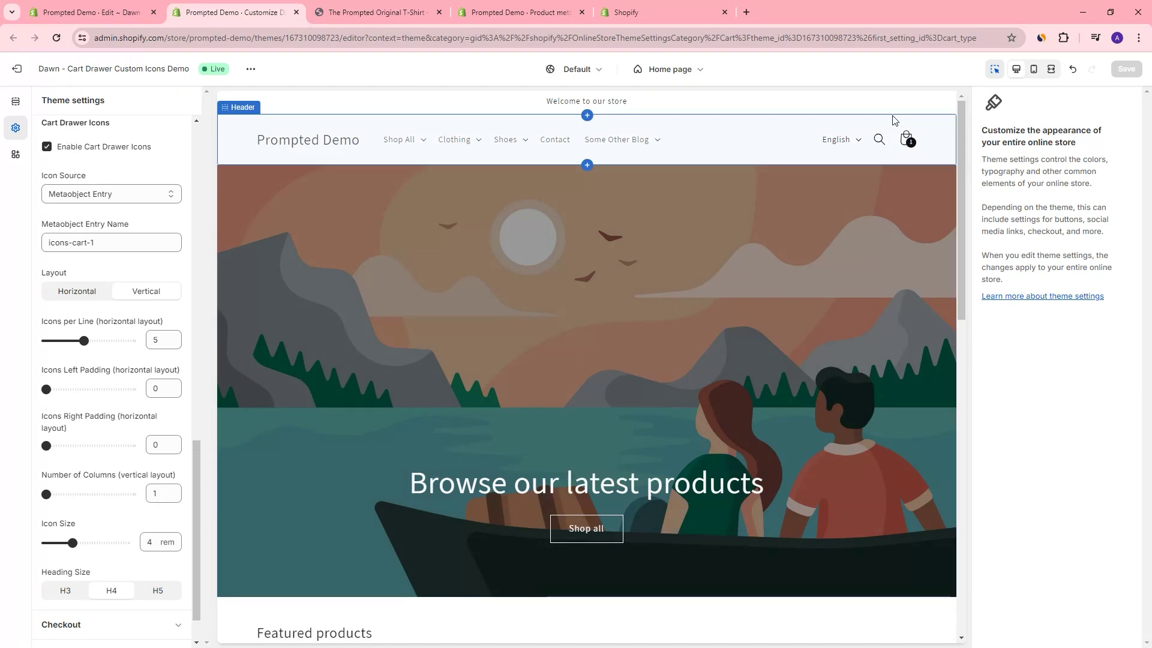
# In cart-drawer.liquid, cut the icons block from after the checkout button
pyautogui.click(75, 8)
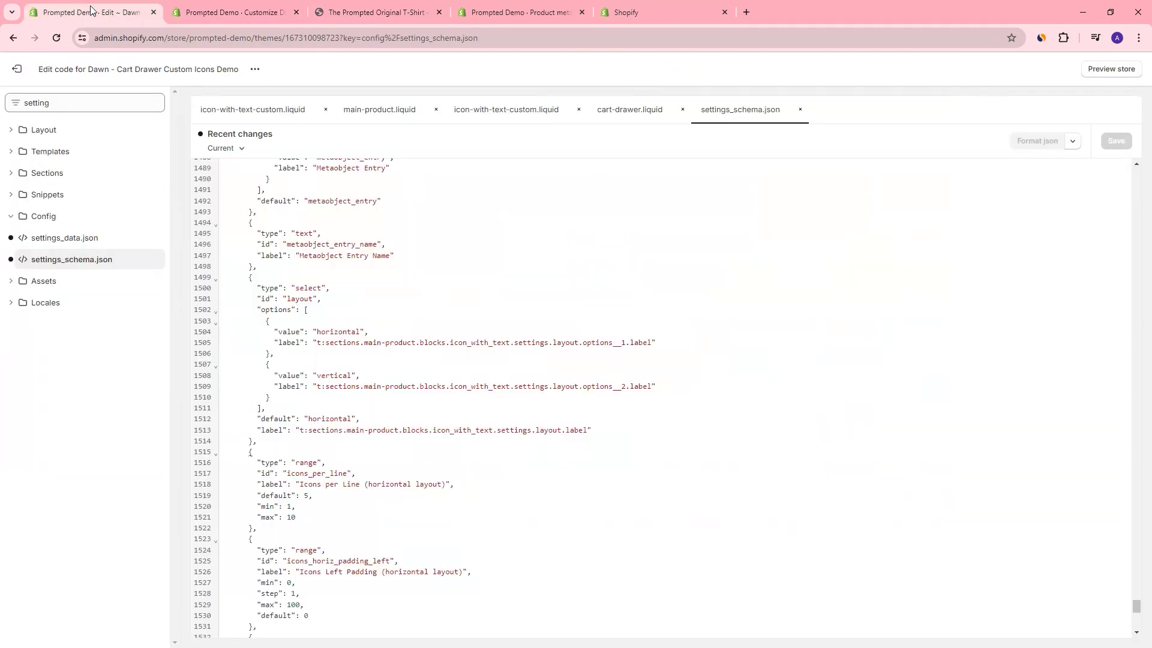
pyautogui.click(617, 111)
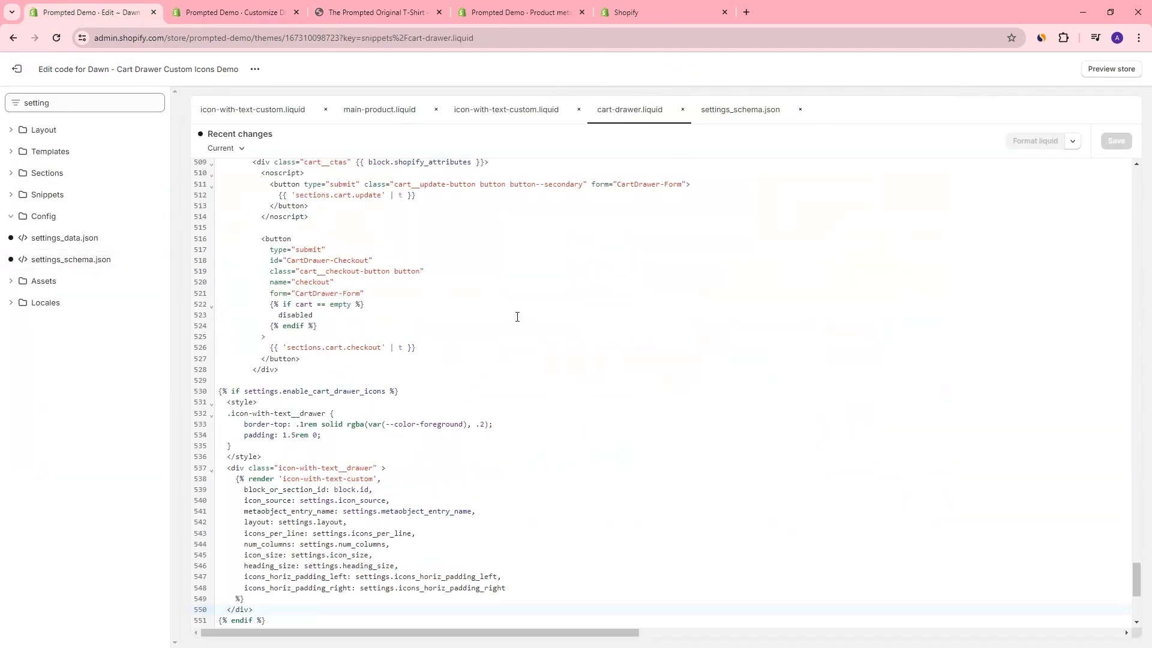
pyautogui.scroll(-2, 464, 396)
pyautogui.scroll(2, 358, 309)
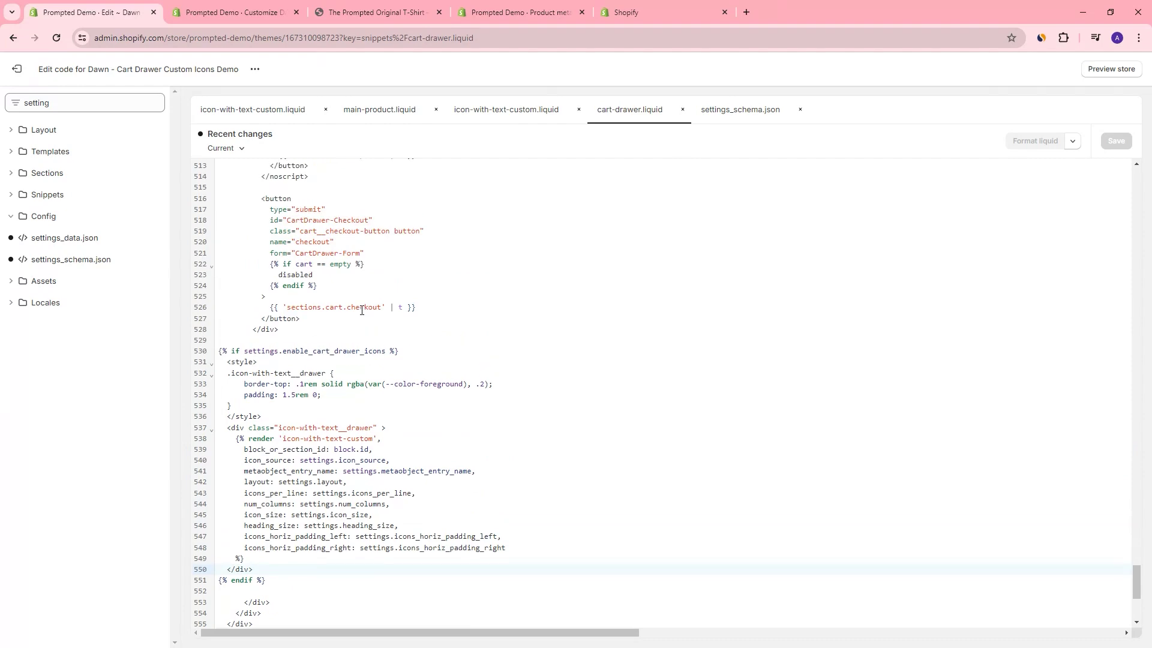
pyautogui.scroll(2, 373, 317)
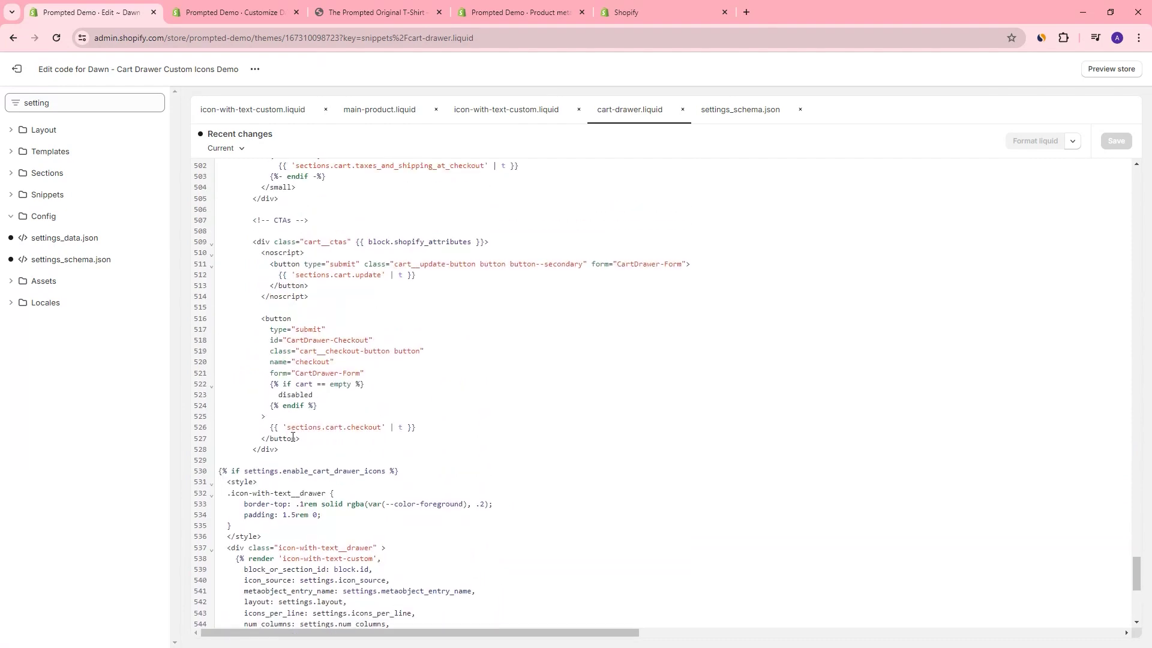
pyautogui.scroll(-3, 293, 437)
pyautogui.moveTo(266, 541); pyautogui.dragTo(180, 314)
pyautogui.hotkey('ctrl', 'c')
pyautogui.press('BackSpace')
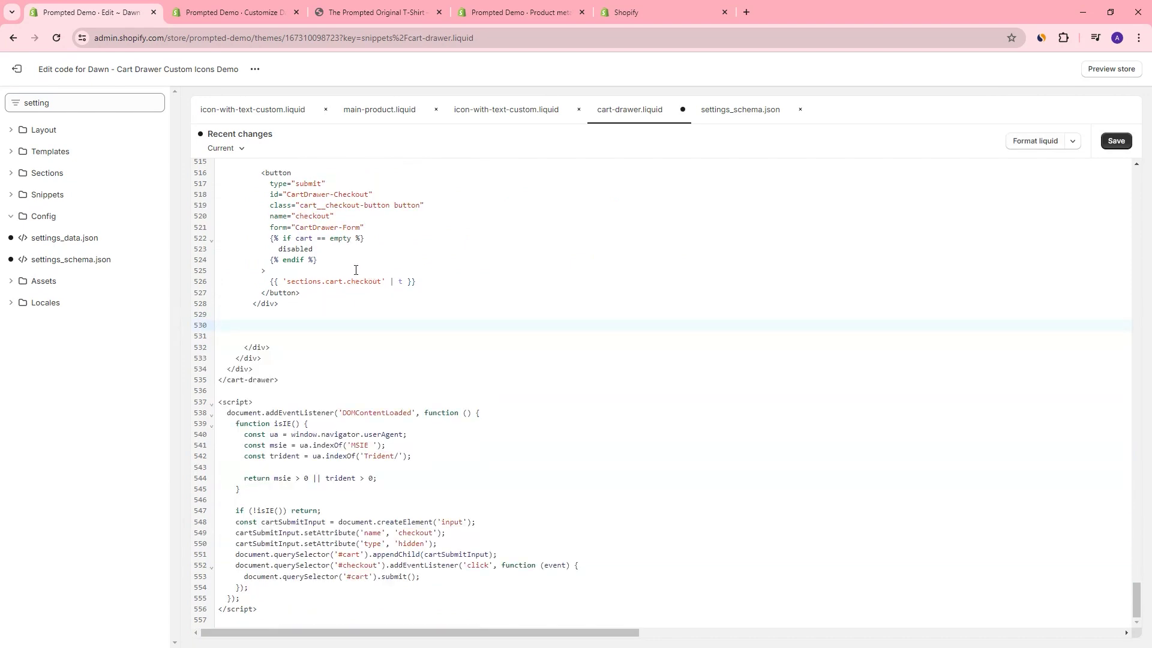
# Paste the icons block after </cart-drawer-items>, just before the drawer__footer markup, and save
pyautogui.scroll(10, 355, 270)
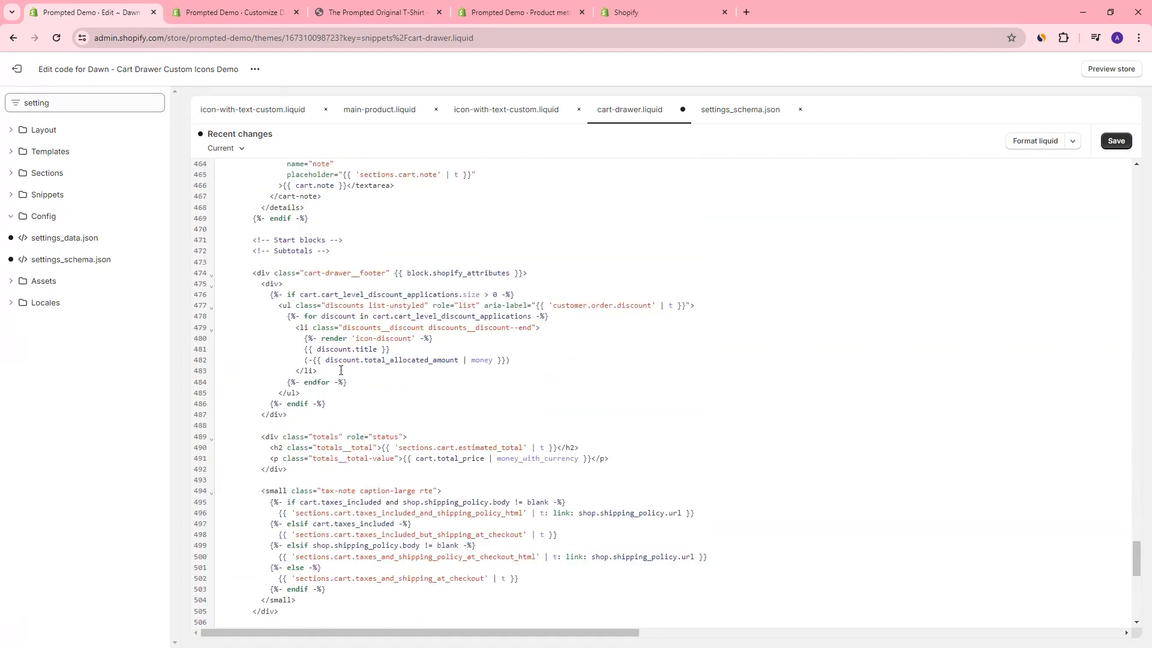
pyautogui.scroll(2, 344, 348)
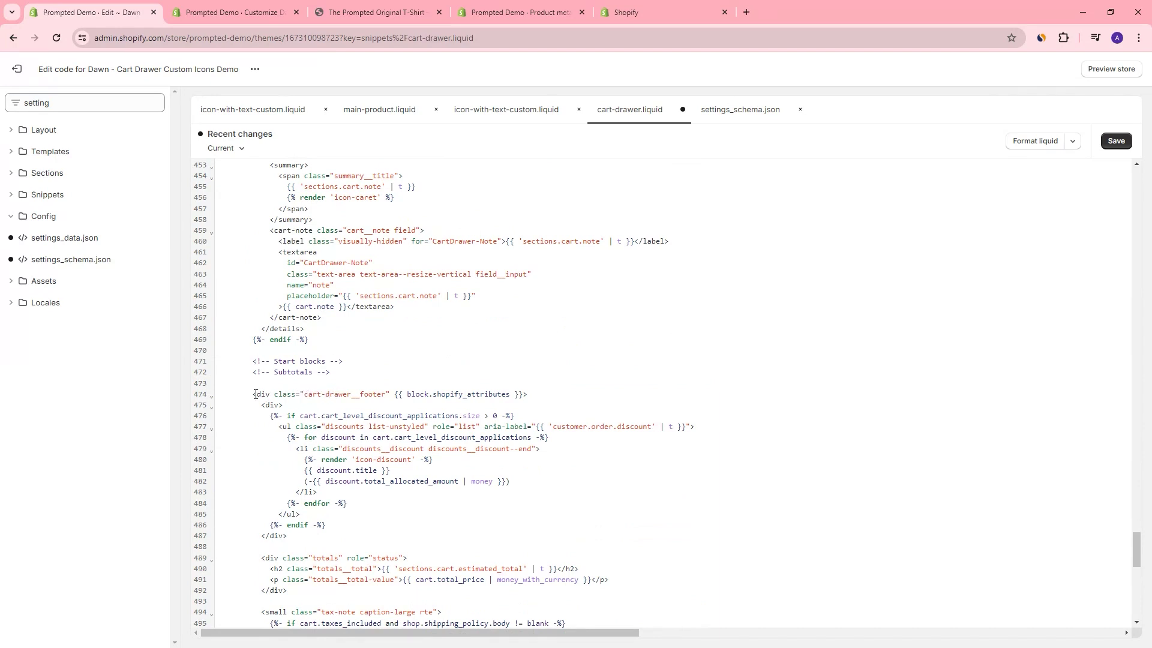
pyautogui.moveTo(303, 394); pyautogui.dragTo(434, 396)
pyautogui.scroll(3, 444, 396)
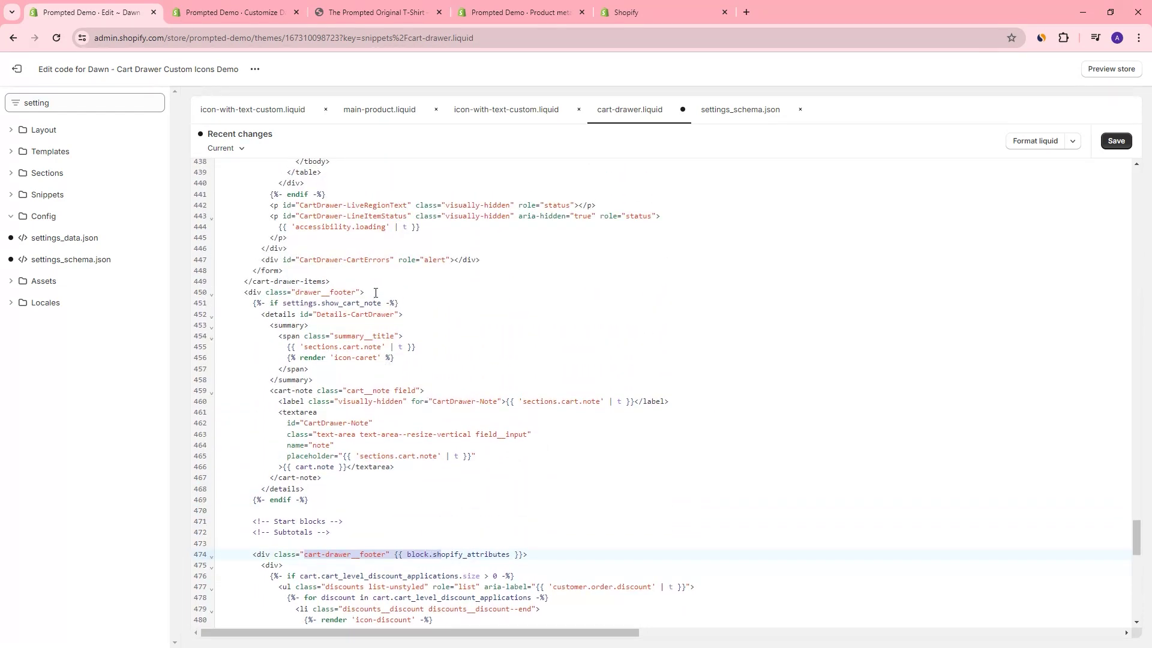
pyautogui.click(376, 286)
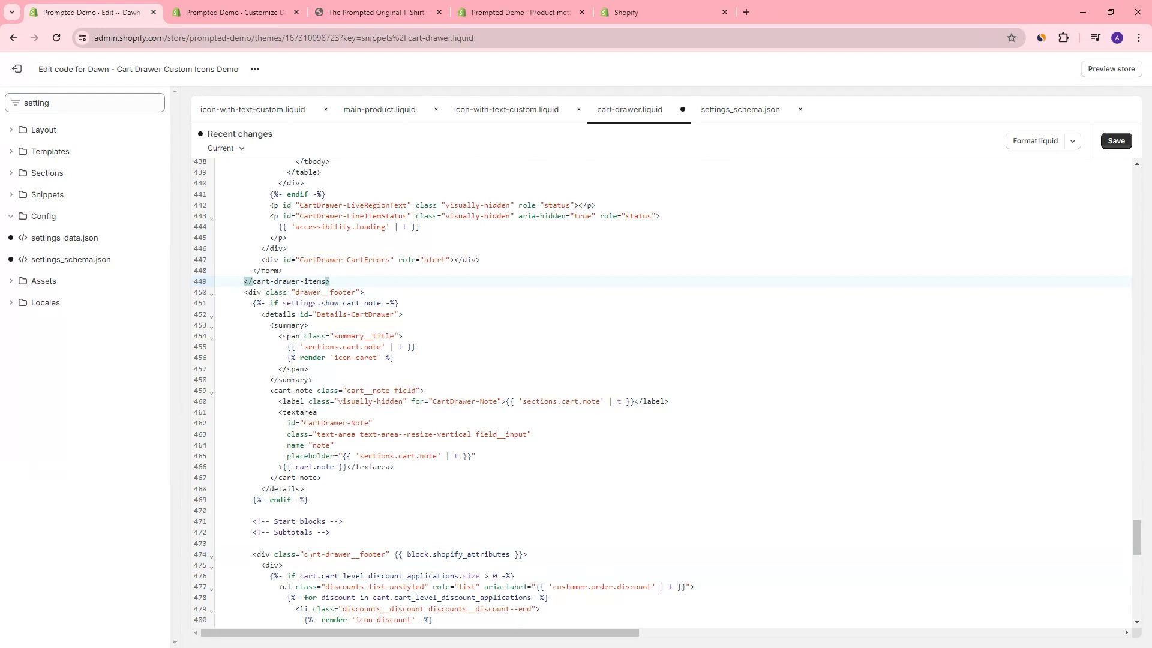
pyautogui.moveTo(306, 554); pyautogui.dragTo(387, 553)
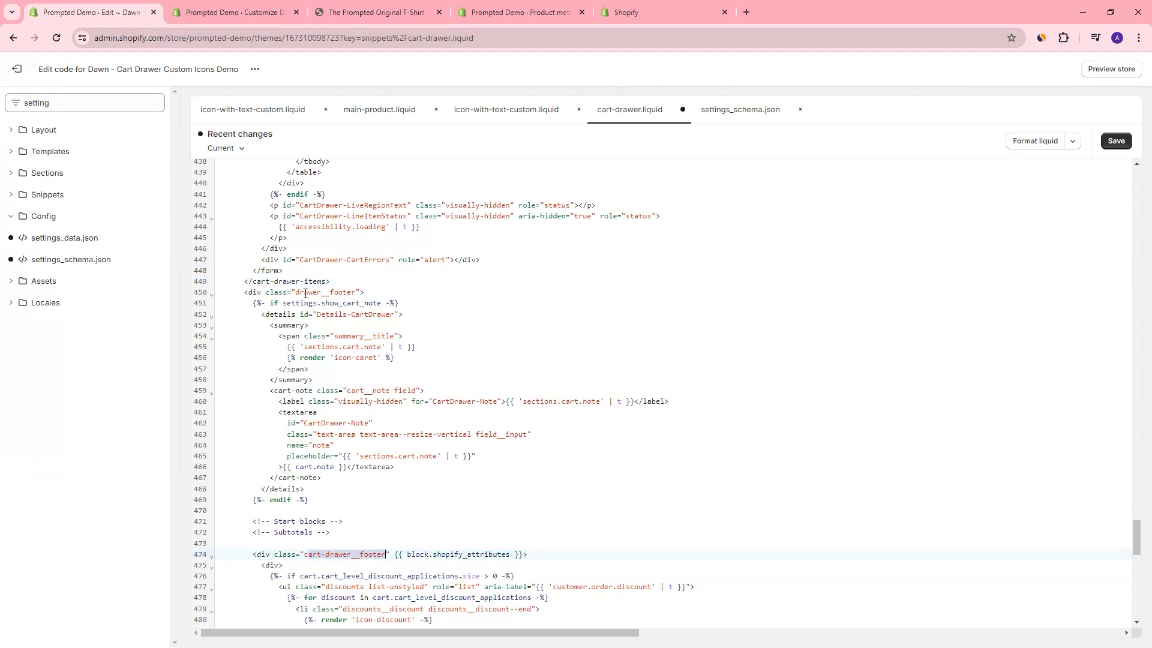
pyautogui.moveTo(295, 293); pyautogui.dragTo(244, 294)
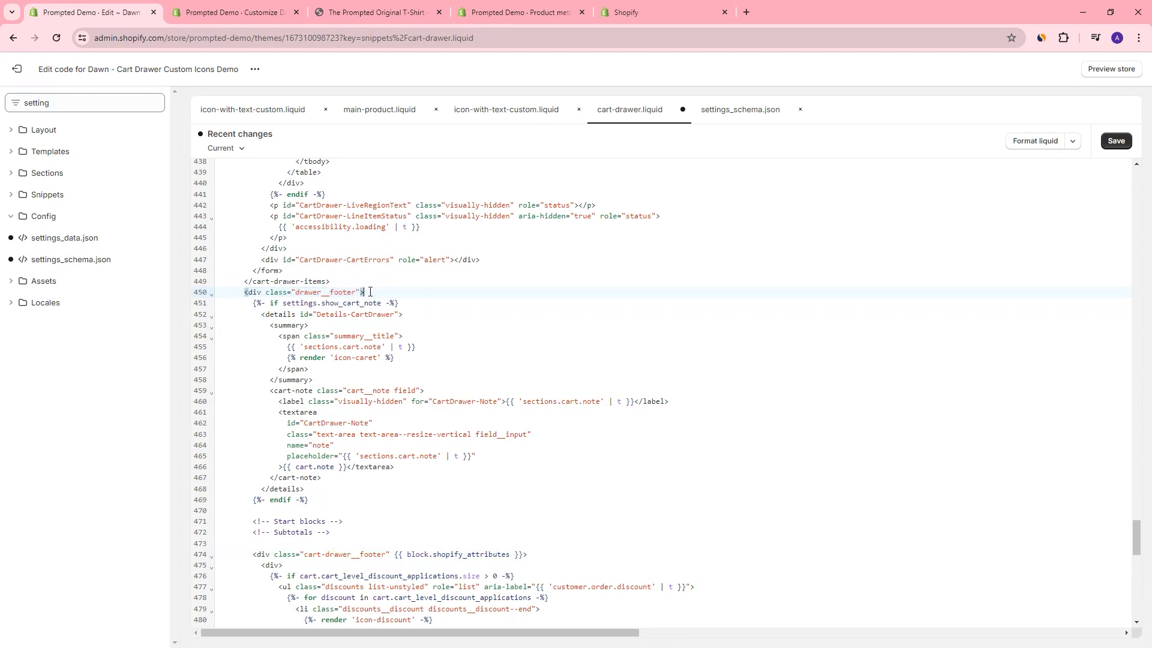
pyautogui.moveTo(364, 293); pyautogui.dragTo(233, 293)
pyautogui.moveTo(364, 296); pyautogui.dragTo(246, 294)
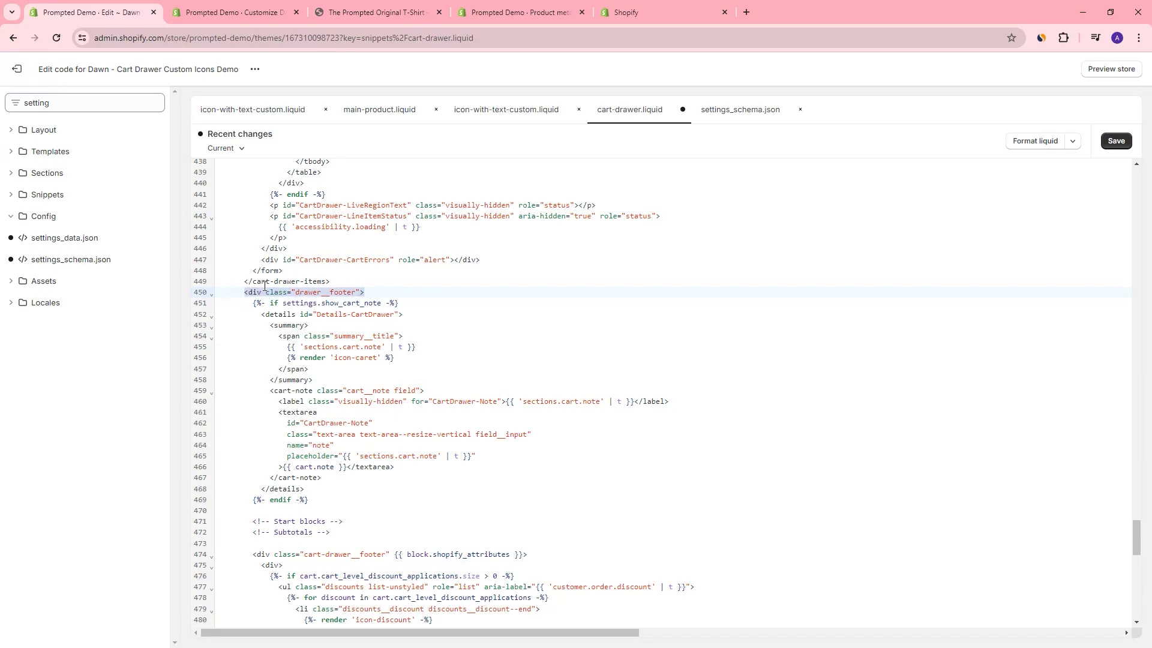
pyautogui.moveTo(341, 282); pyautogui.dragTo(366, 281)
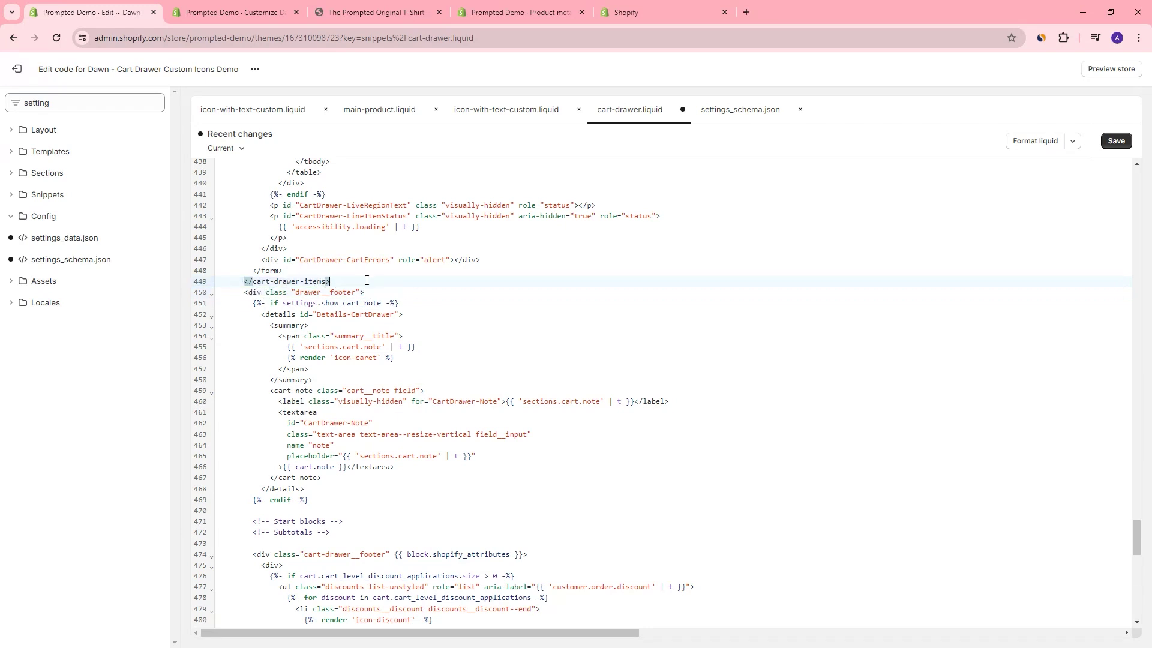
pyautogui.press('End')
pyautogui.press('Return')
pyautogui.press('Return')
pyautogui.press('Return')
pyautogui.press('Up')
pyautogui.hotkey('ctrl', 'v')
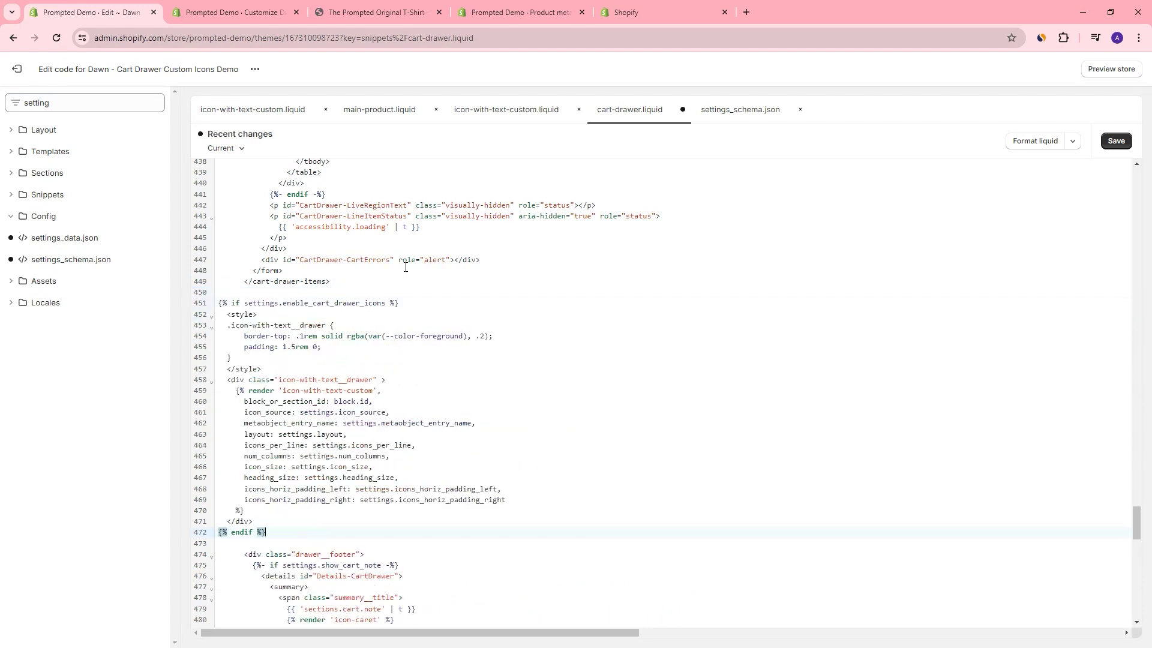
pyautogui.click(1116, 141)
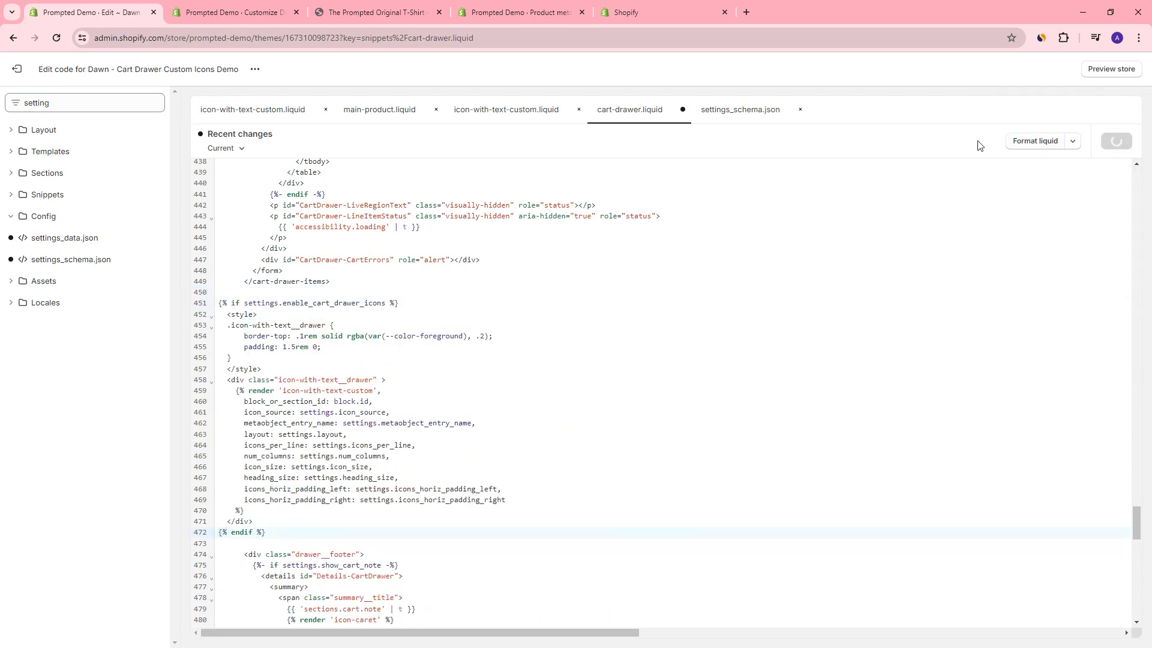
pyautogui.click(375, 12)
pyautogui.click(56, 37)
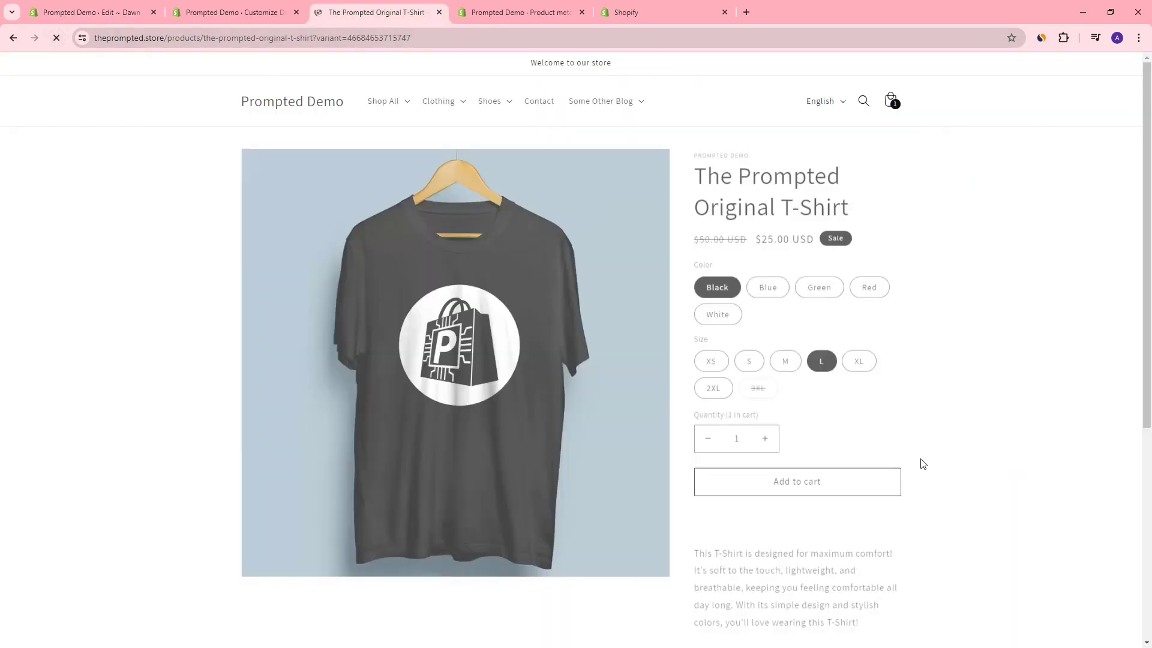
pyautogui.click(890, 102)
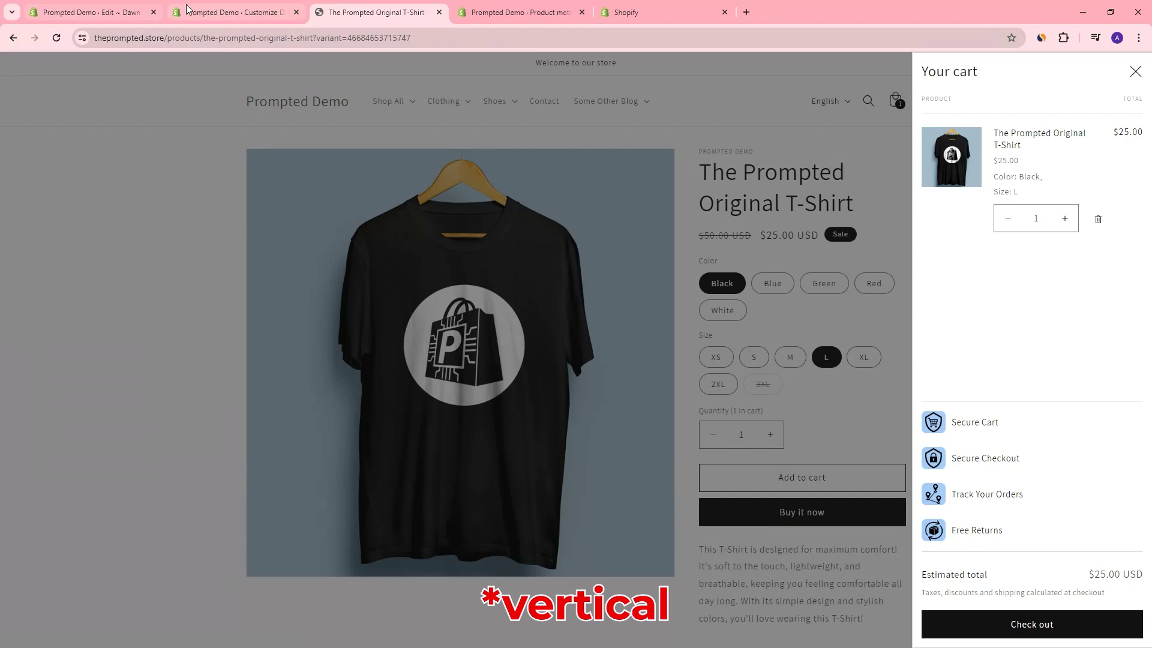
pyautogui.click(115, 17)
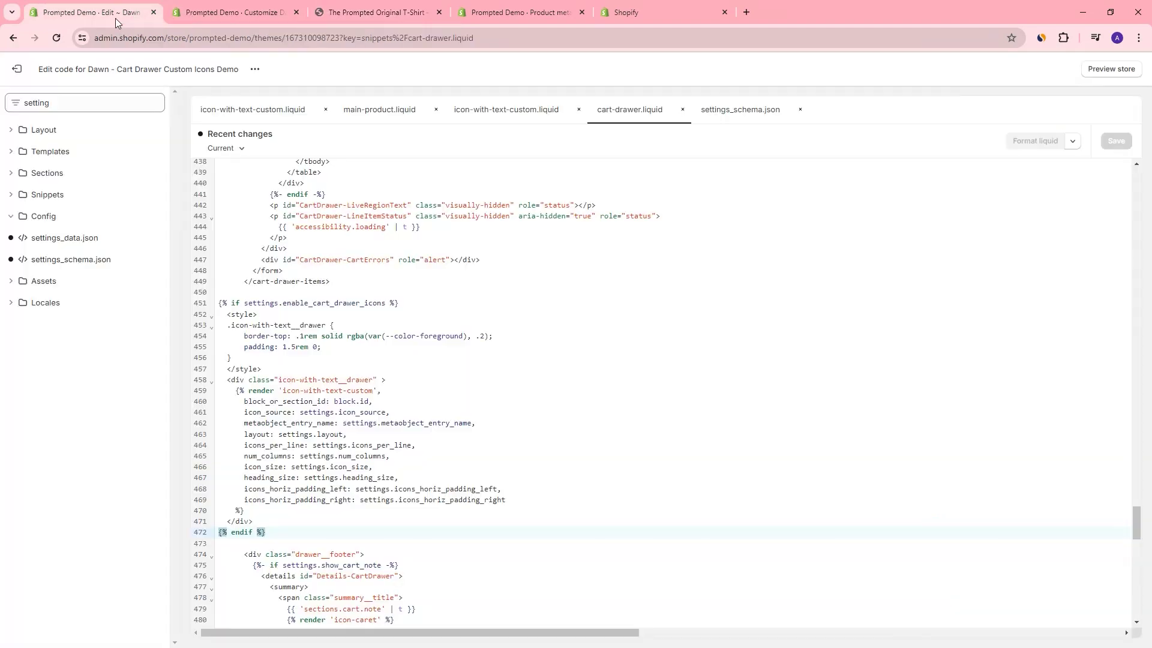
pyautogui.click(220, 23)
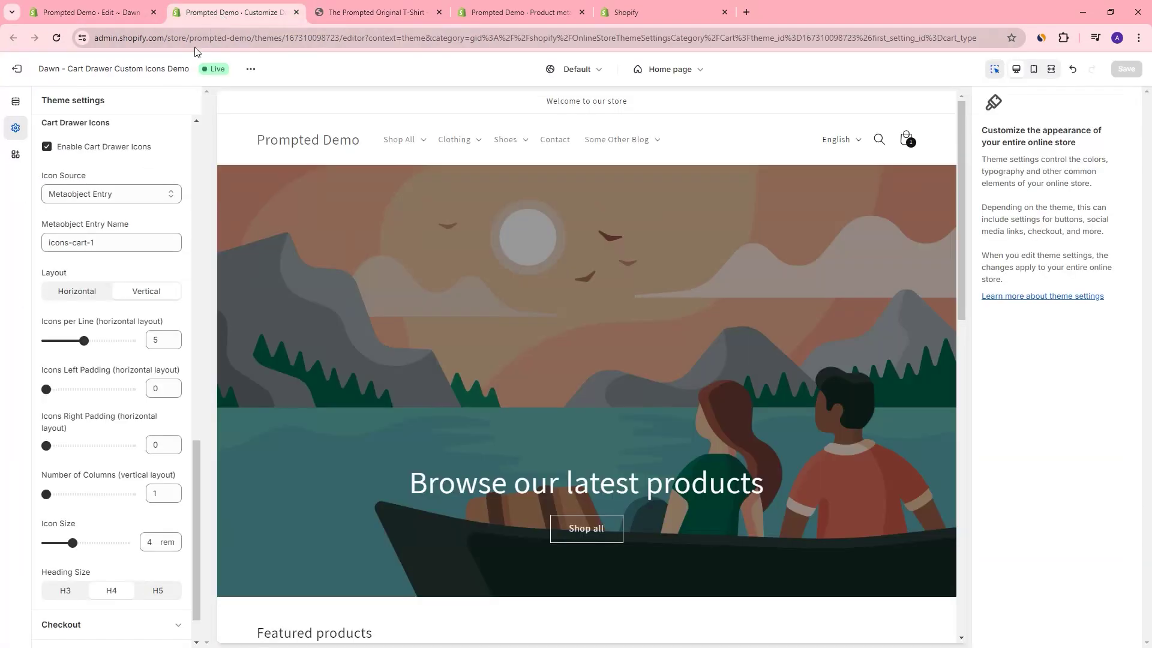
# Set the cart drawer icon layout to Horizontal and remove all text labels from icons-cart-1
pyautogui.click(79, 288)
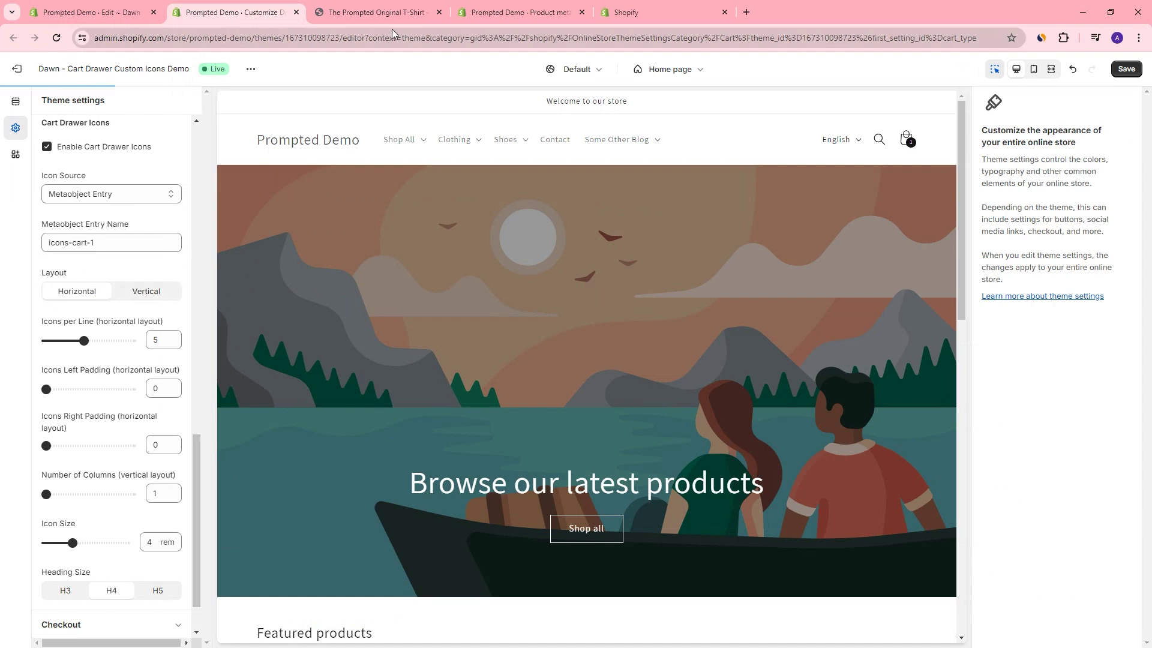
pyautogui.click(1136, 67)
pyautogui.click(646, 11)
pyautogui.click(474, 269)
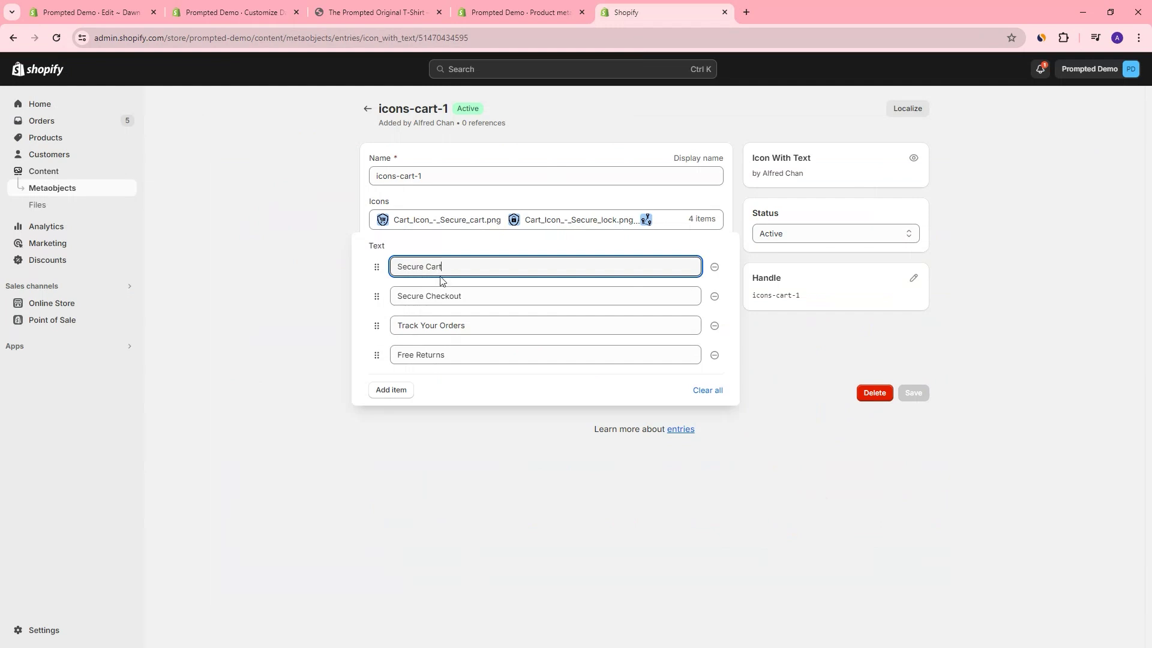
pyautogui.click(714, 267)
pyautogui.click(713, 267)
pyautogui.click(714, 267)
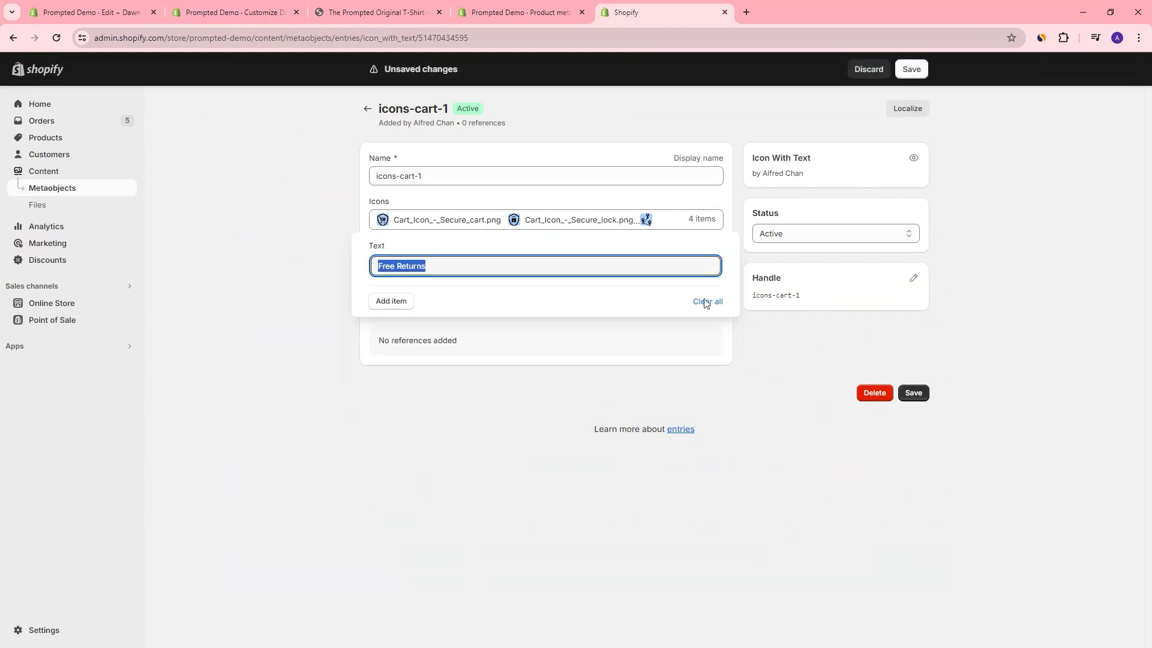
pyautogui.click(710, 302)
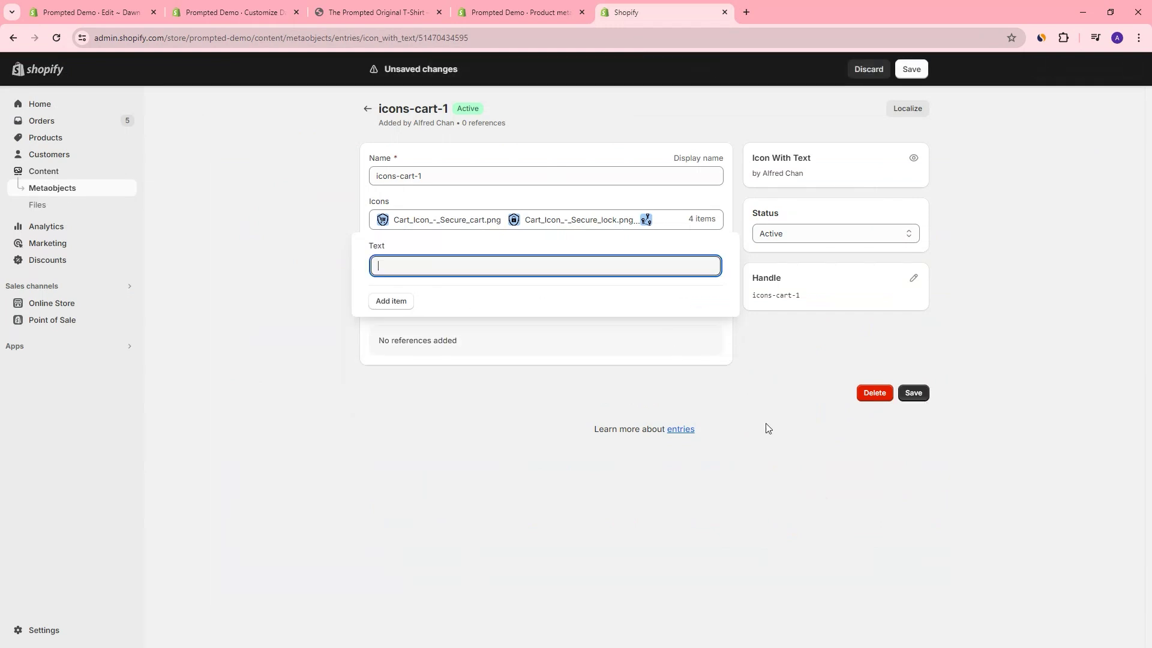
pyautogui.click(670, 468)
pyautogui.click(912, 69)
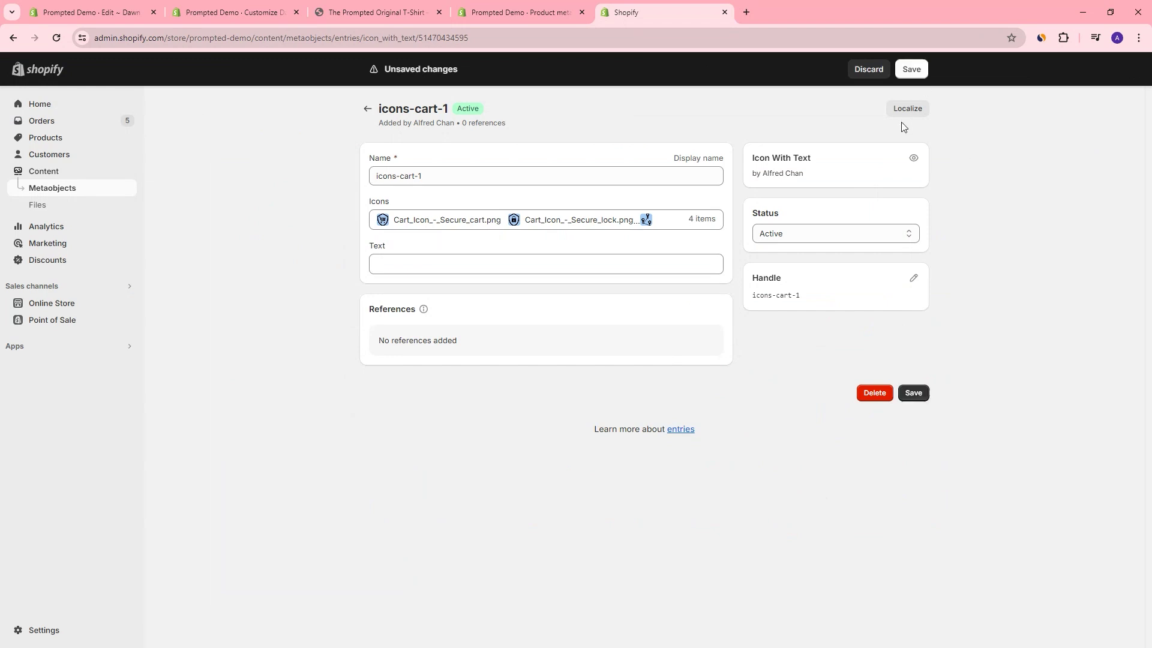
# Reload the storefront to confirm four unlabeled icons in a single row
pyautogui.click(393, 18)
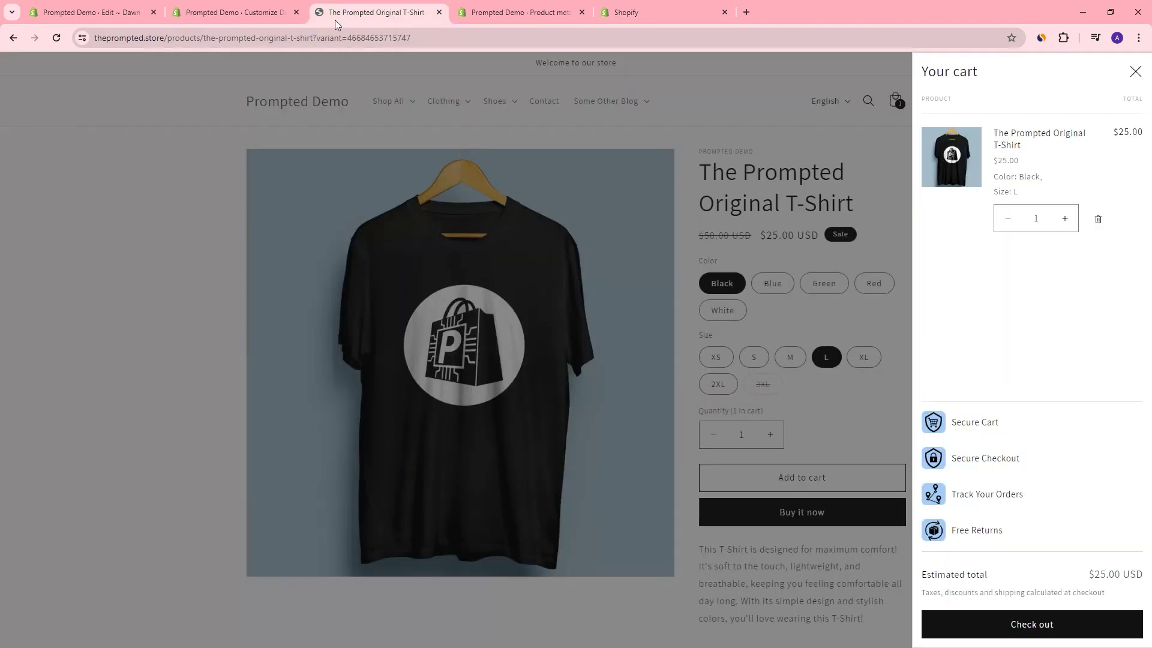
pyautogui.click(57, 38)
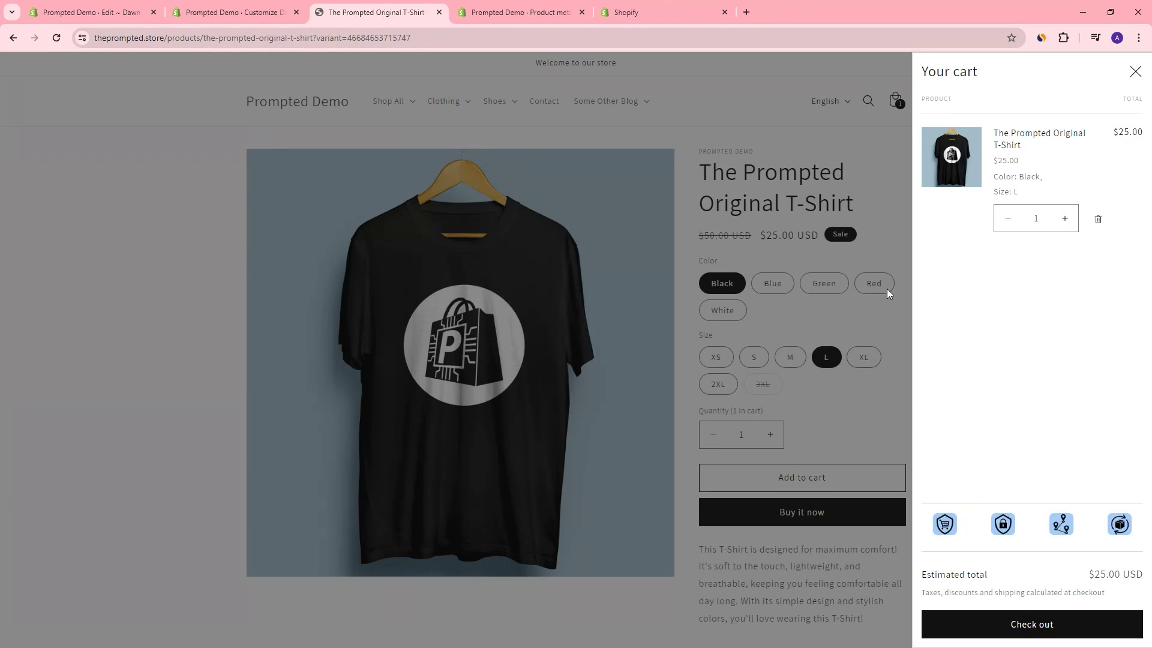
pyautogui.click(234, 12)
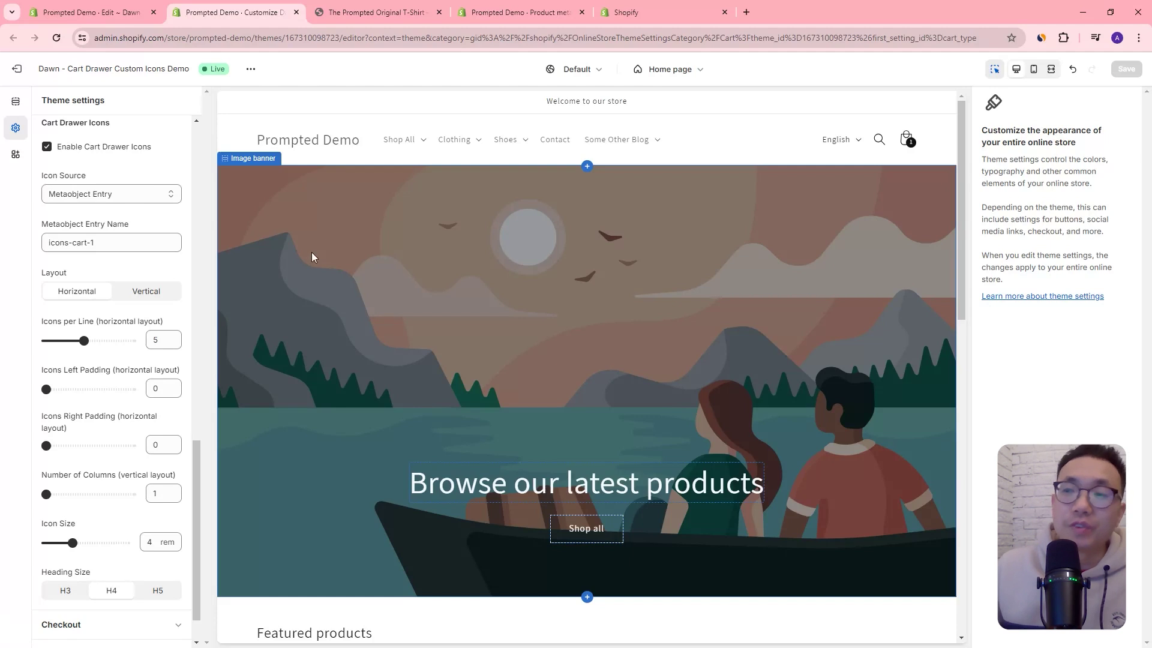
# Switch the customizer preview to the Cart page
pyautogui.click(697, 70)
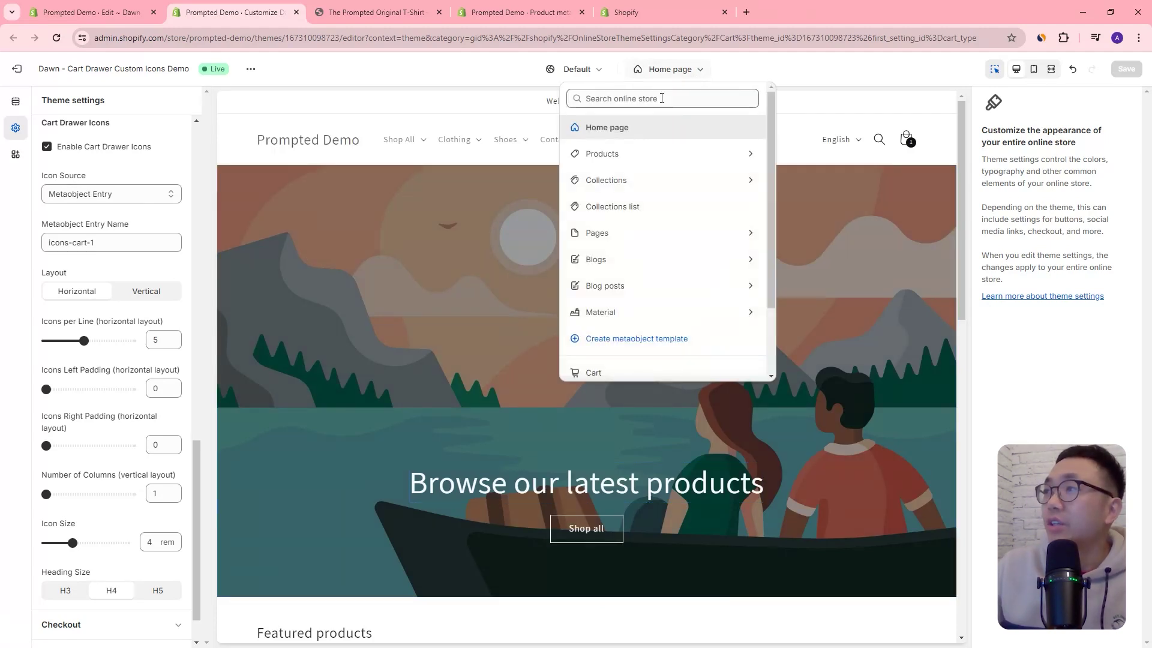
pyautogui.click(637, 234)
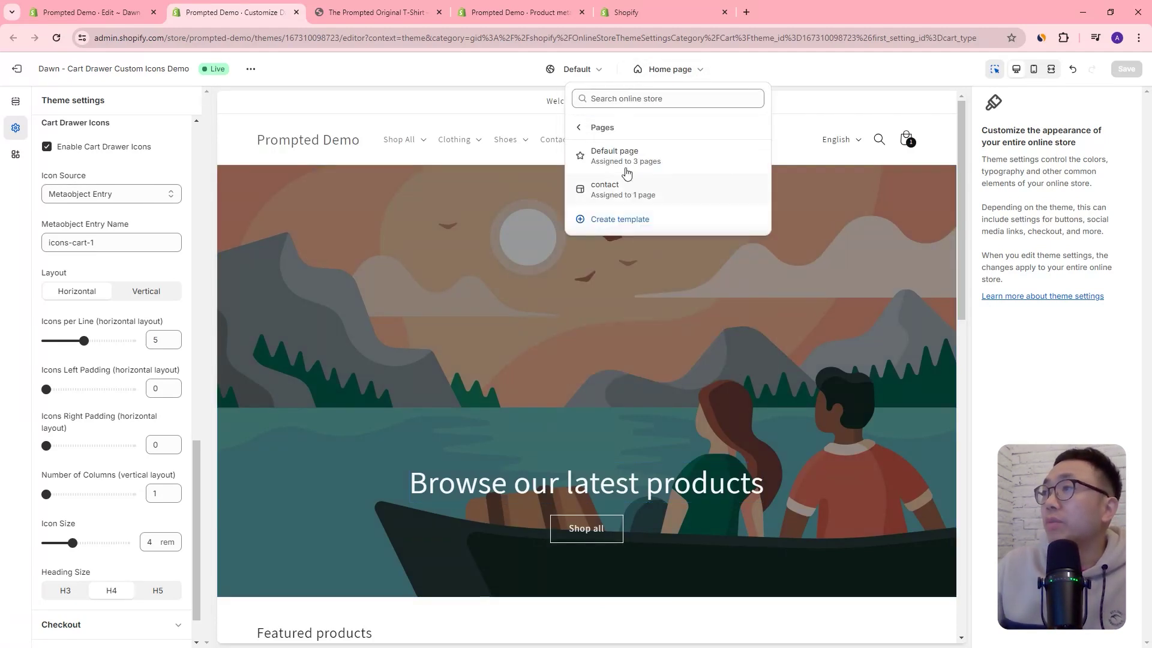
pyautogui.click(664, 70)
pyautogui.click(670, 73)
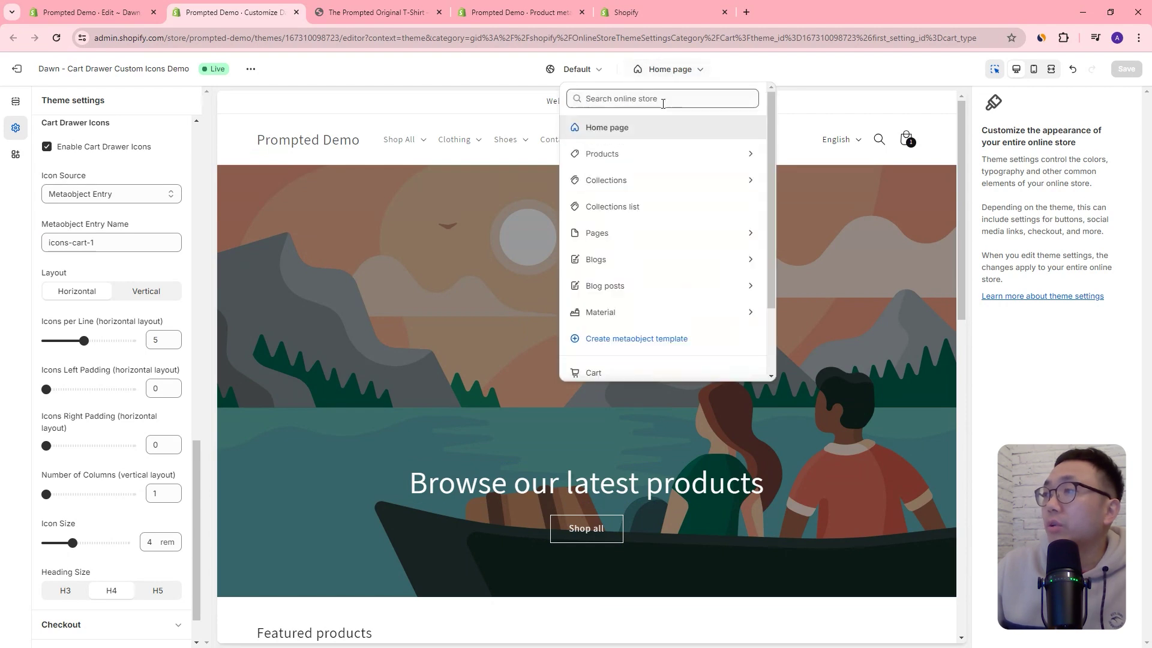
pyautogui.scroll(-1, 608, 268)
pyautogui.click(615, 329)
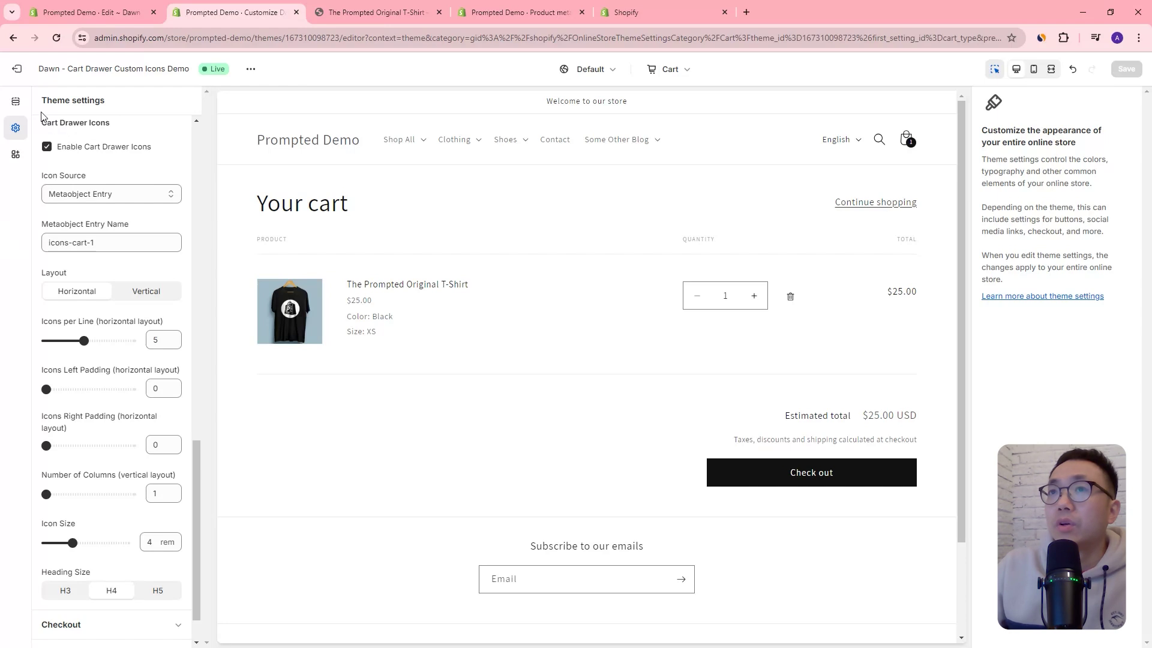
# Add an Icon With Text Custom section below Subtotal in the cart template
pyautogui.hotkey('ctrl', '1')
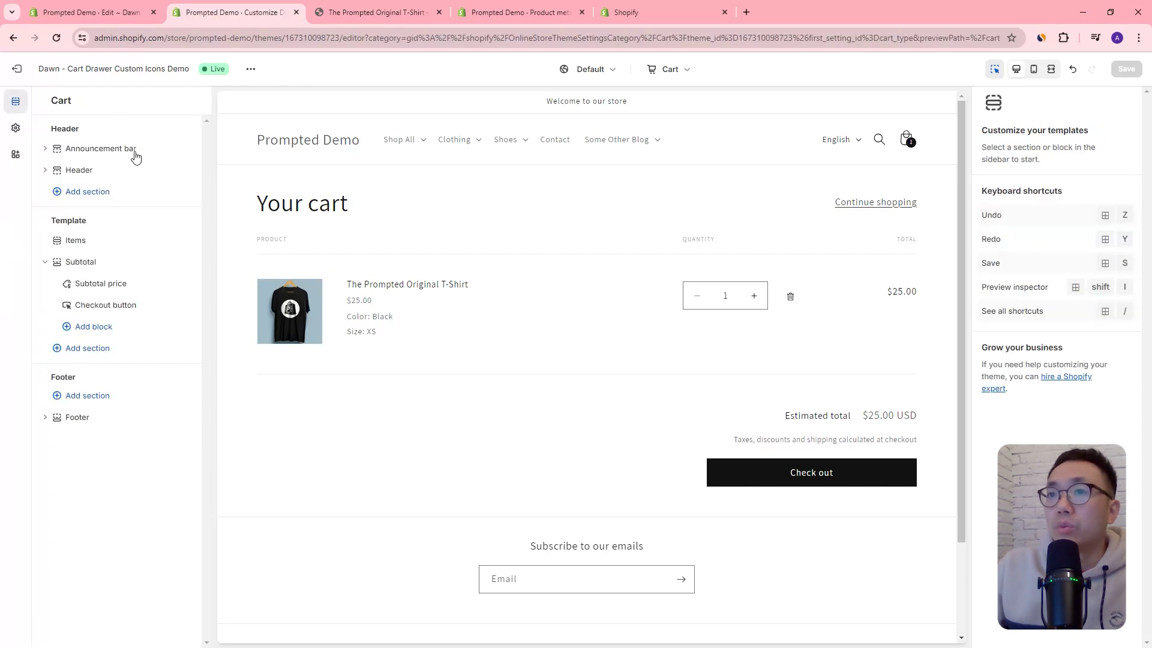
pyautogui.click(111, 354)
pyautogui.scroll(-3, 311, 484)
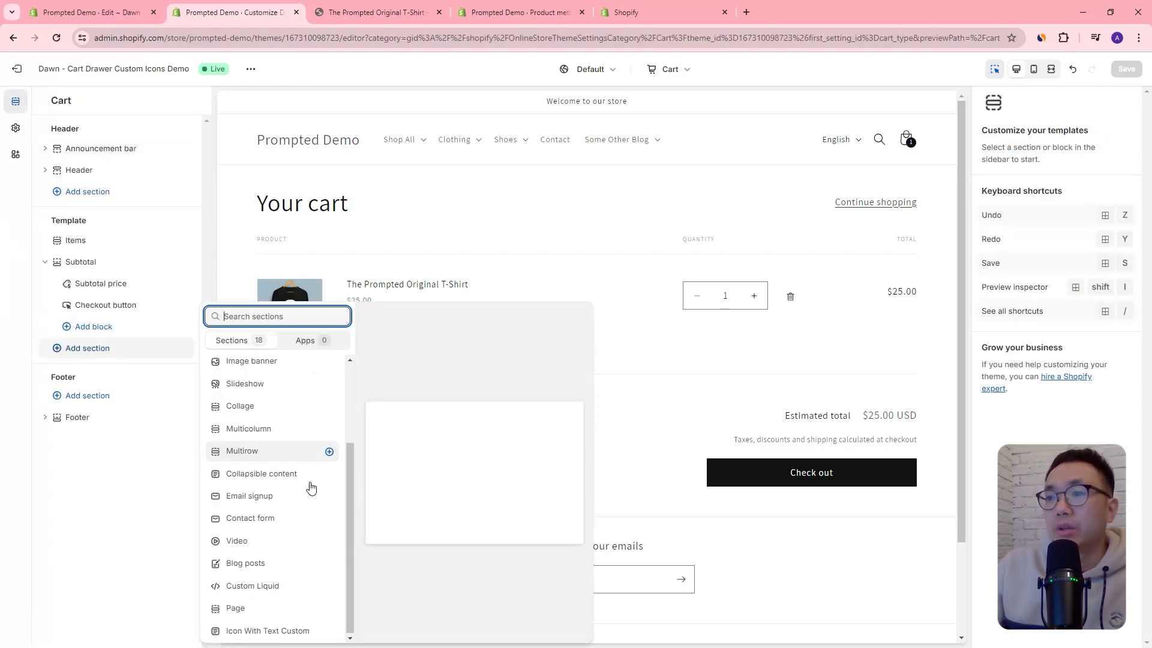
pyautogui.click(276, 630)
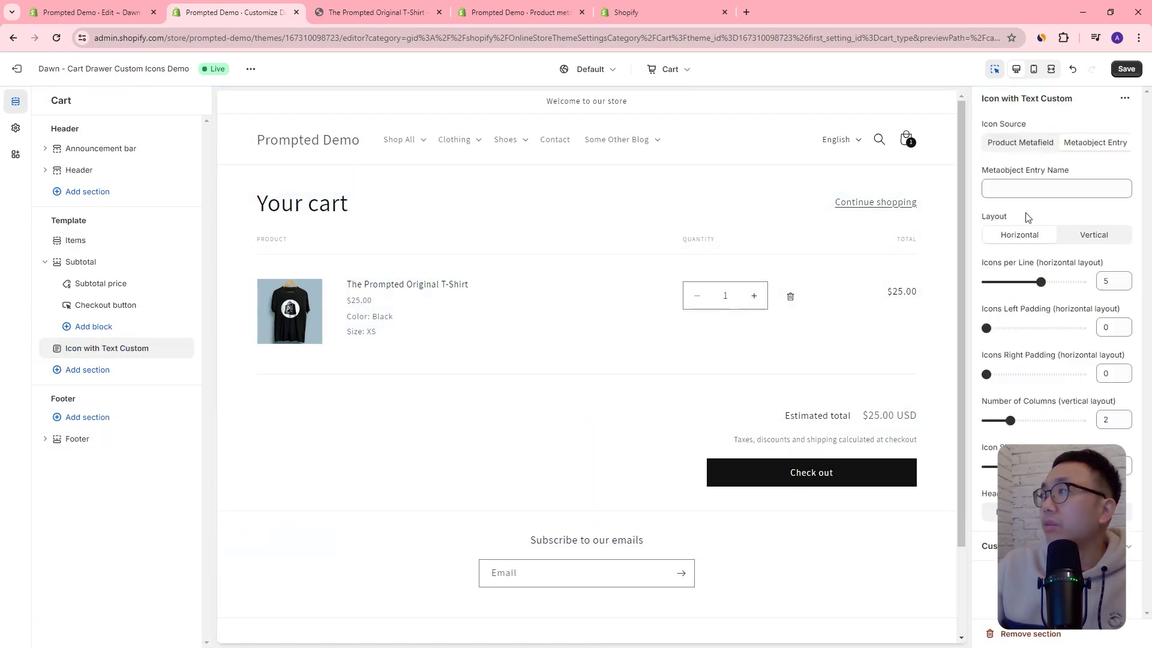
# Set entry name icons-cart-1, icon size 5.5 rem, left padding 22 and right padding 28
pyautogui.click(1059, 186)
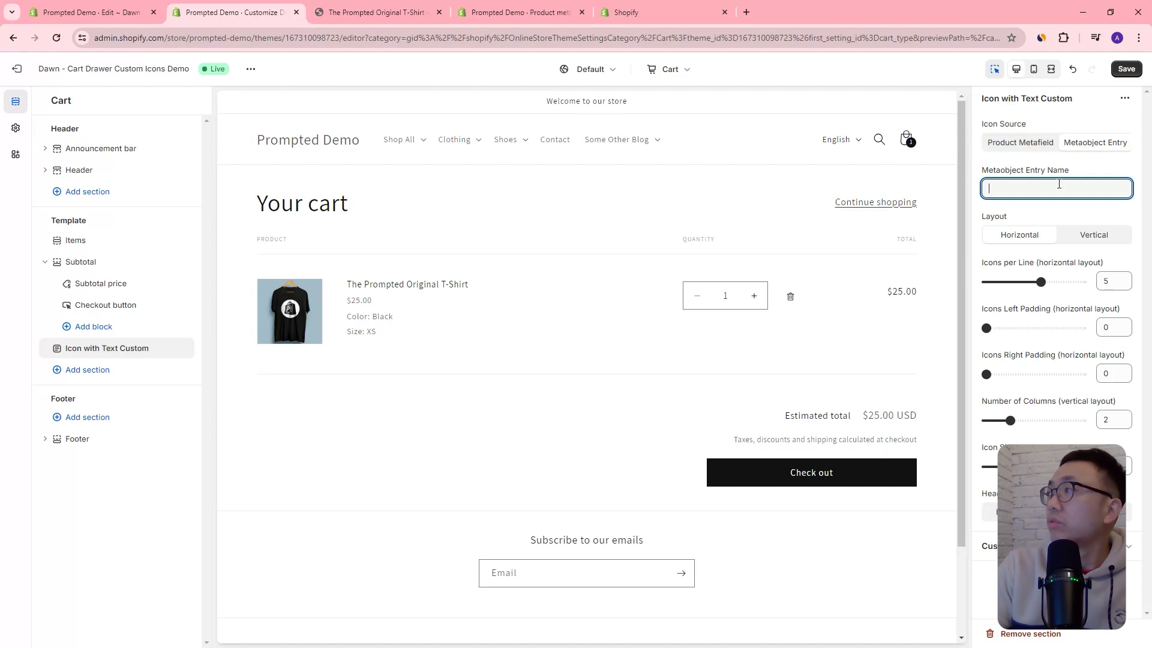
pyautogui.write('icon')
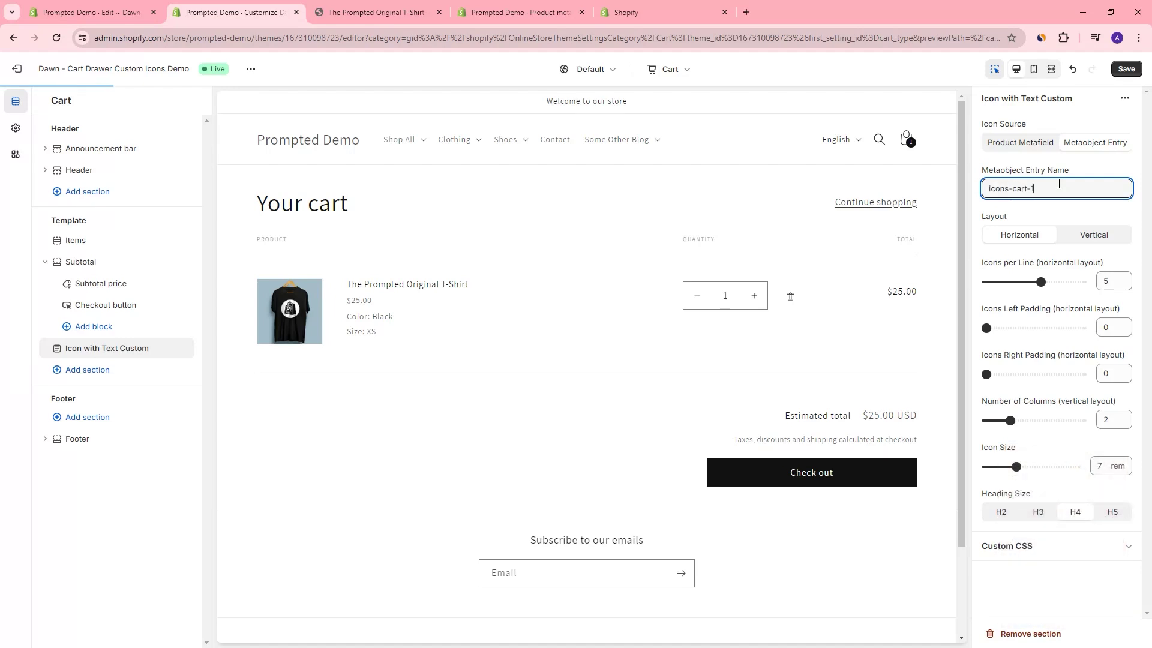
pyautogui.write('s-cart-1')
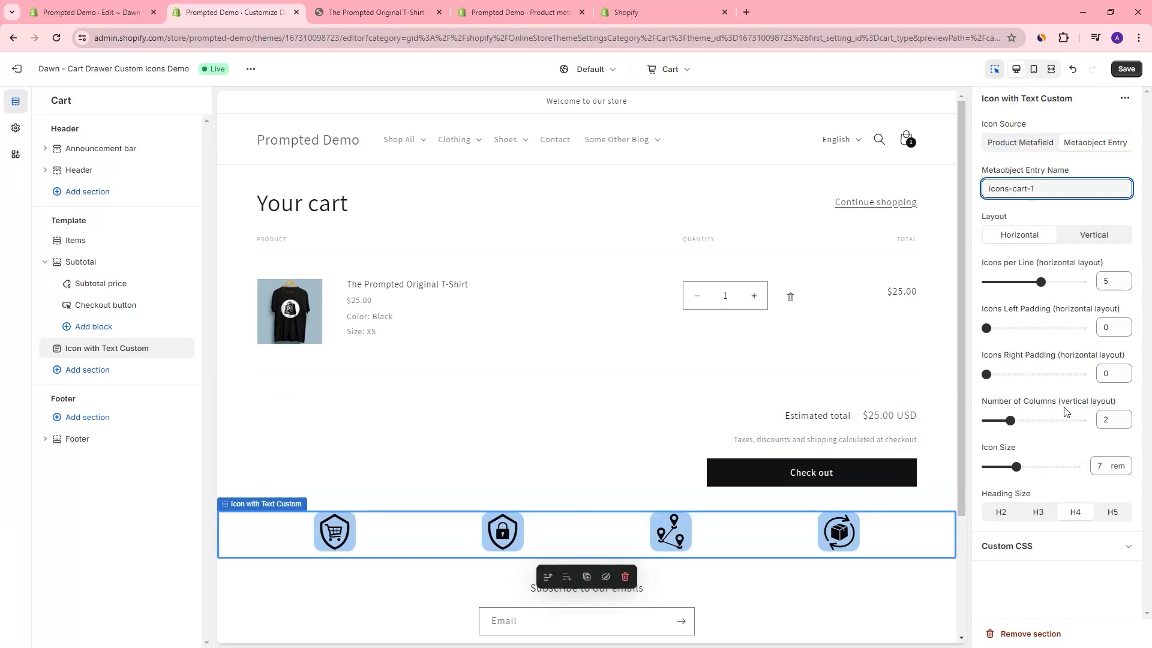
pyautogui.moveTo(1018, 466); pyautogui.dragTo(1006, 466)
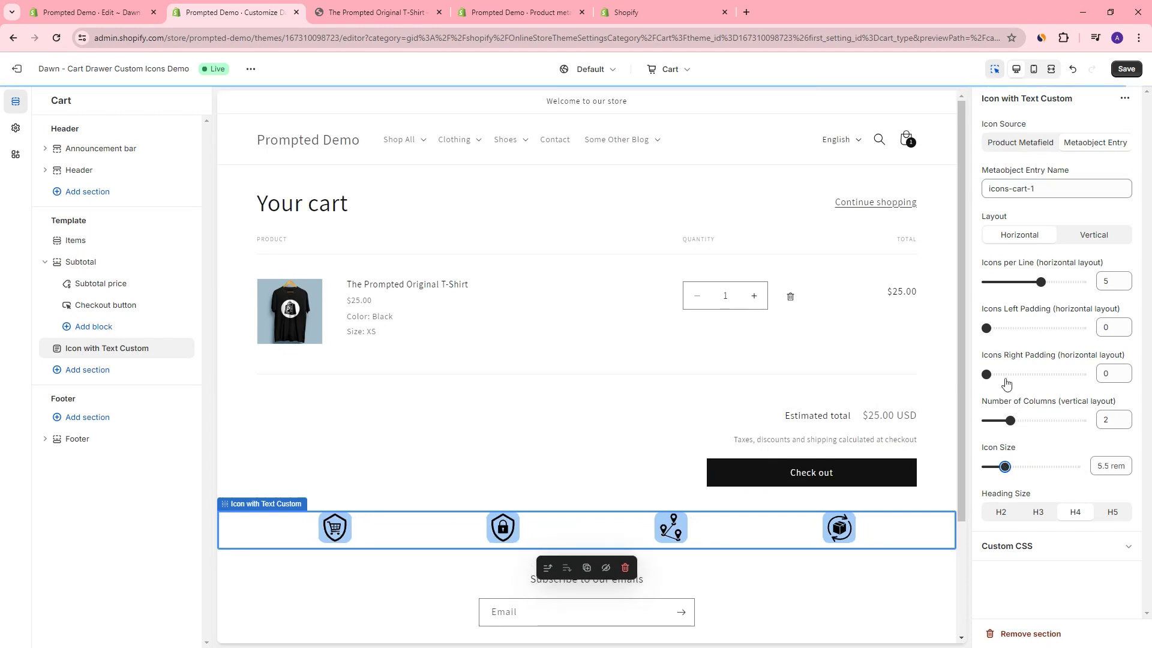
pyautogui.moveTo(985, 326); pyautogui.dragTo(1007, 328)
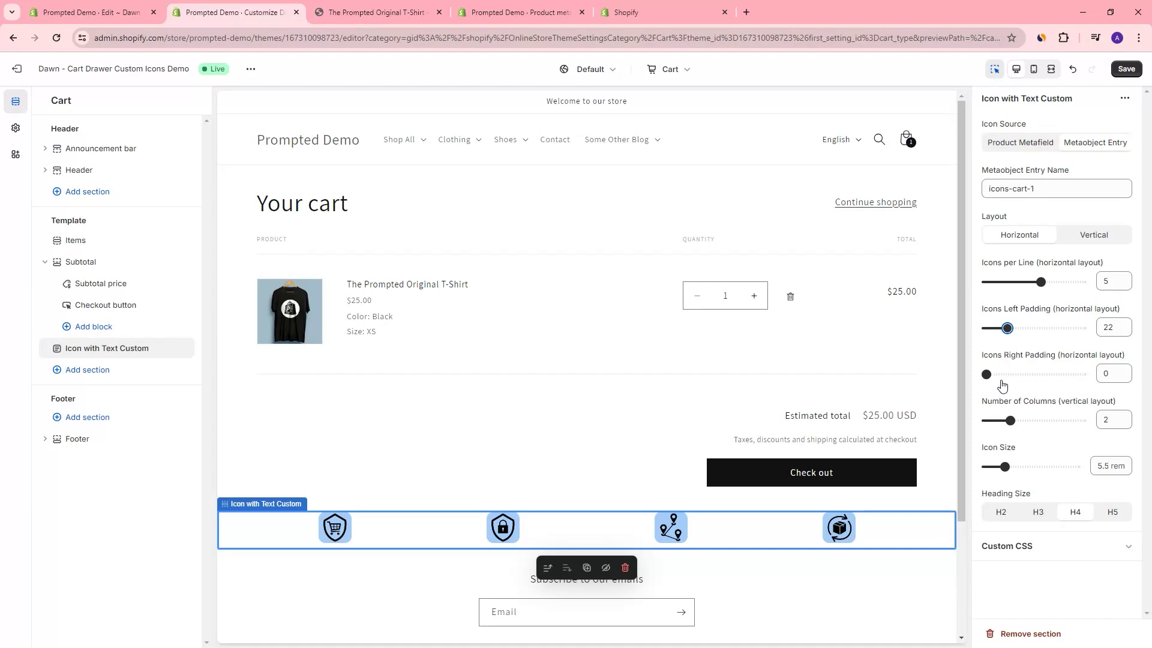
pyautogui.moveTo(987, 373); pyautogui.dragTo(1014, 374)
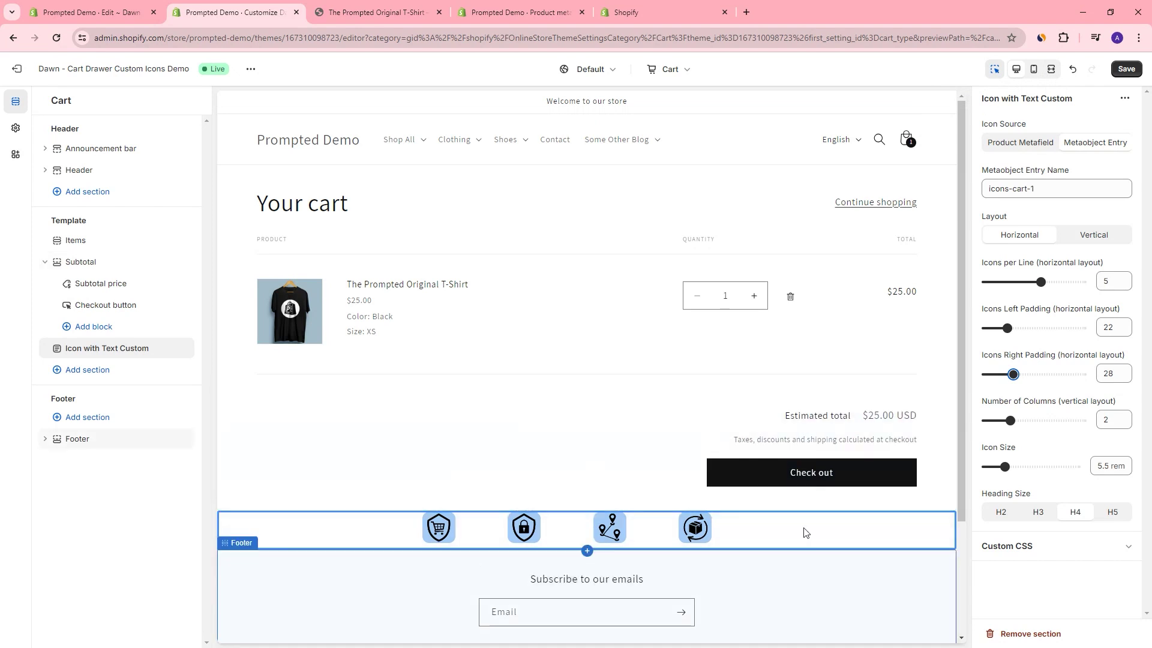
pyautogui.doubleClick(1108, 327)
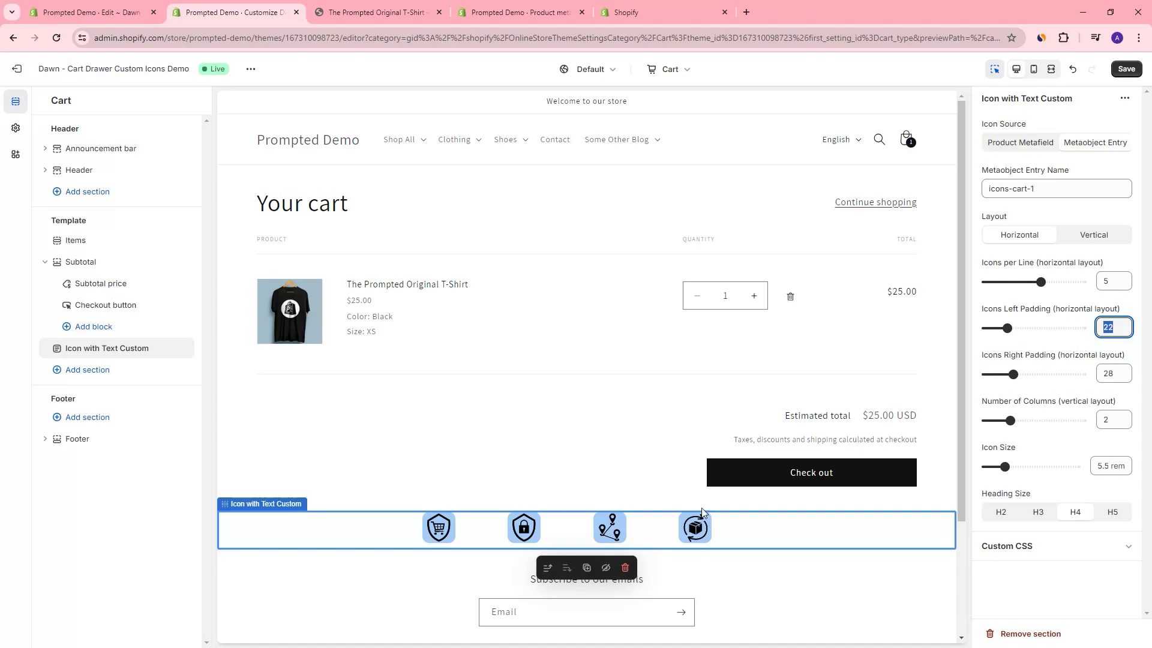